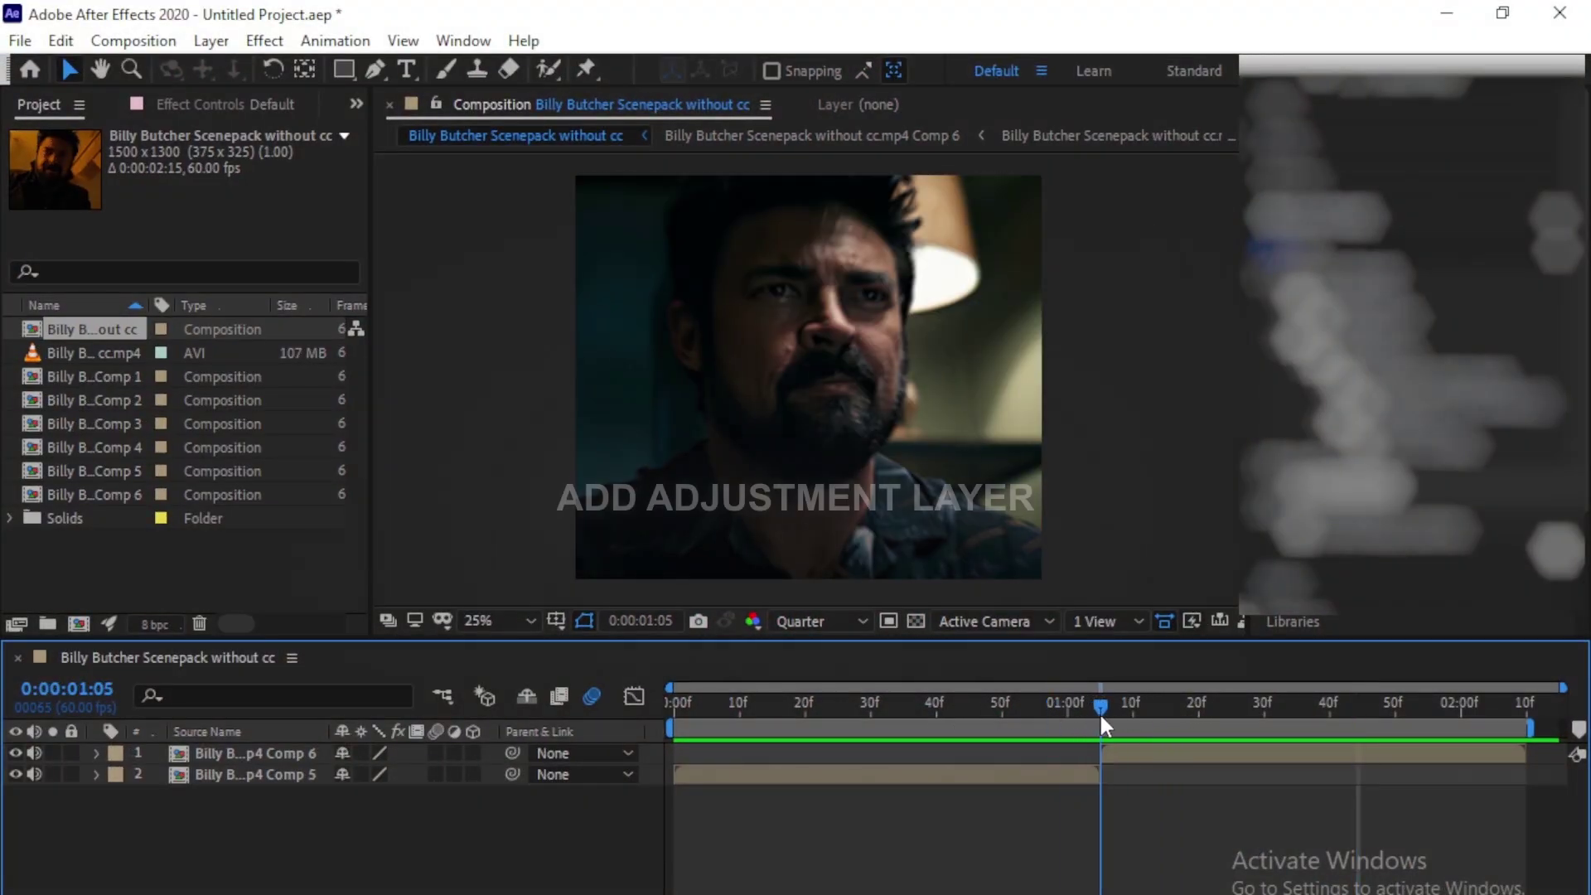
Add an adjustment layer above both clips and trim it to run from frame 34 to the end of the second clip
{"action": "mouse_move", "coordinate": [756, 557]}
{"action": "left_click", "coordinate": [1029, 744]}
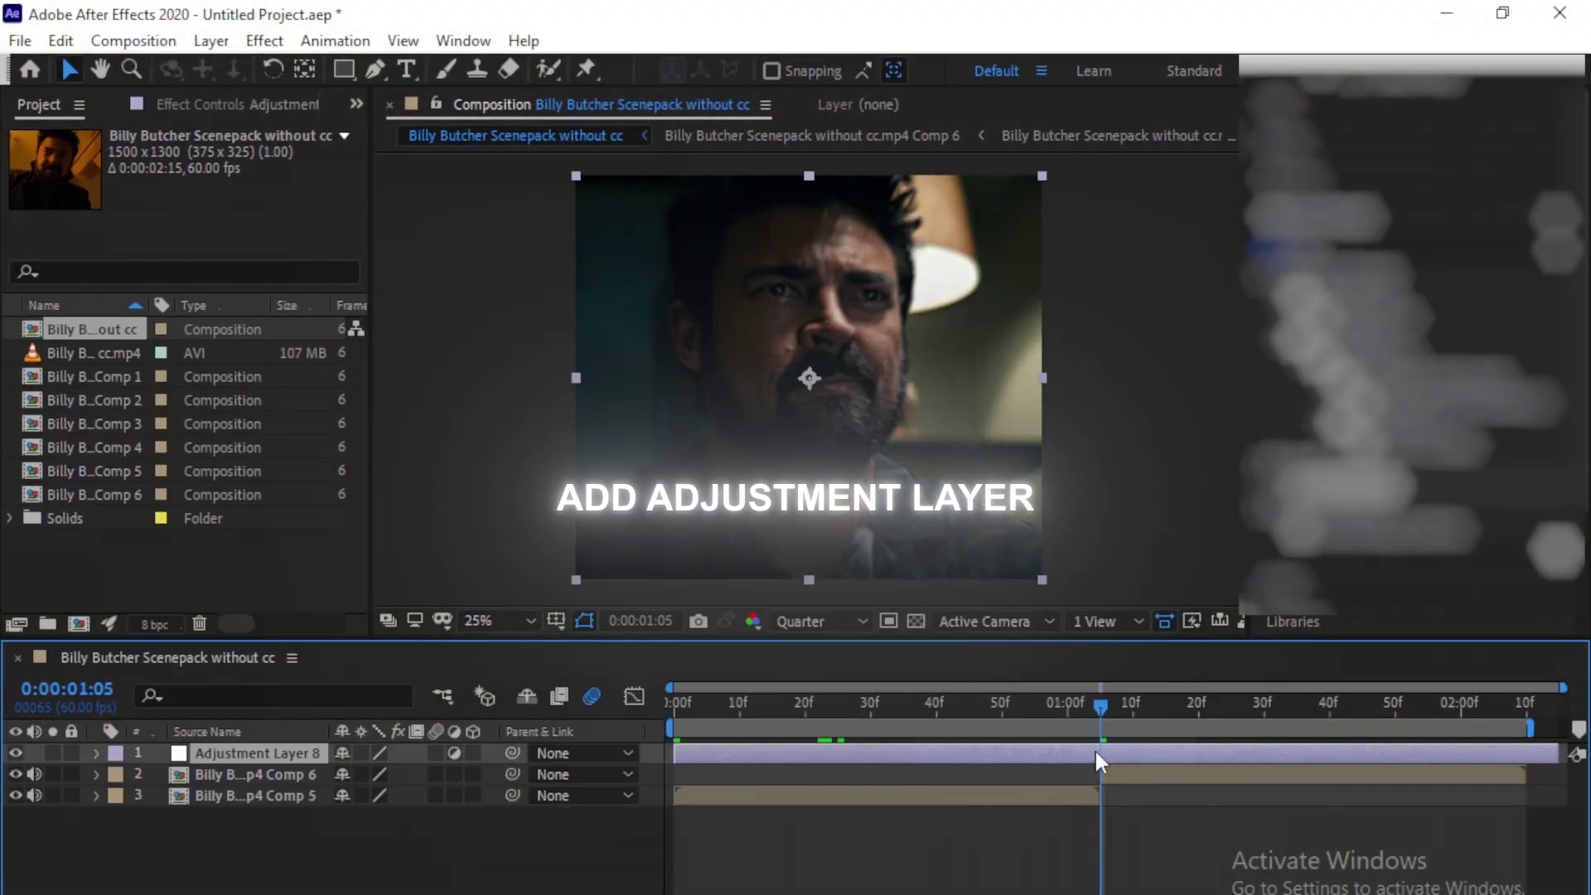
{"action": "key", "text": "alt+["}
{"action": "left_click_drag", "start_coordinate": [1172, 750], "coordinate": [993, 752]}
{"action": "left_click_drag", "start_coordinate": [1380, 753], "coordinate": [1491, 754]}
{"action": "left_click_drag", "start_coordinate": [1237, 758], "coordinate": [1181, 757]}
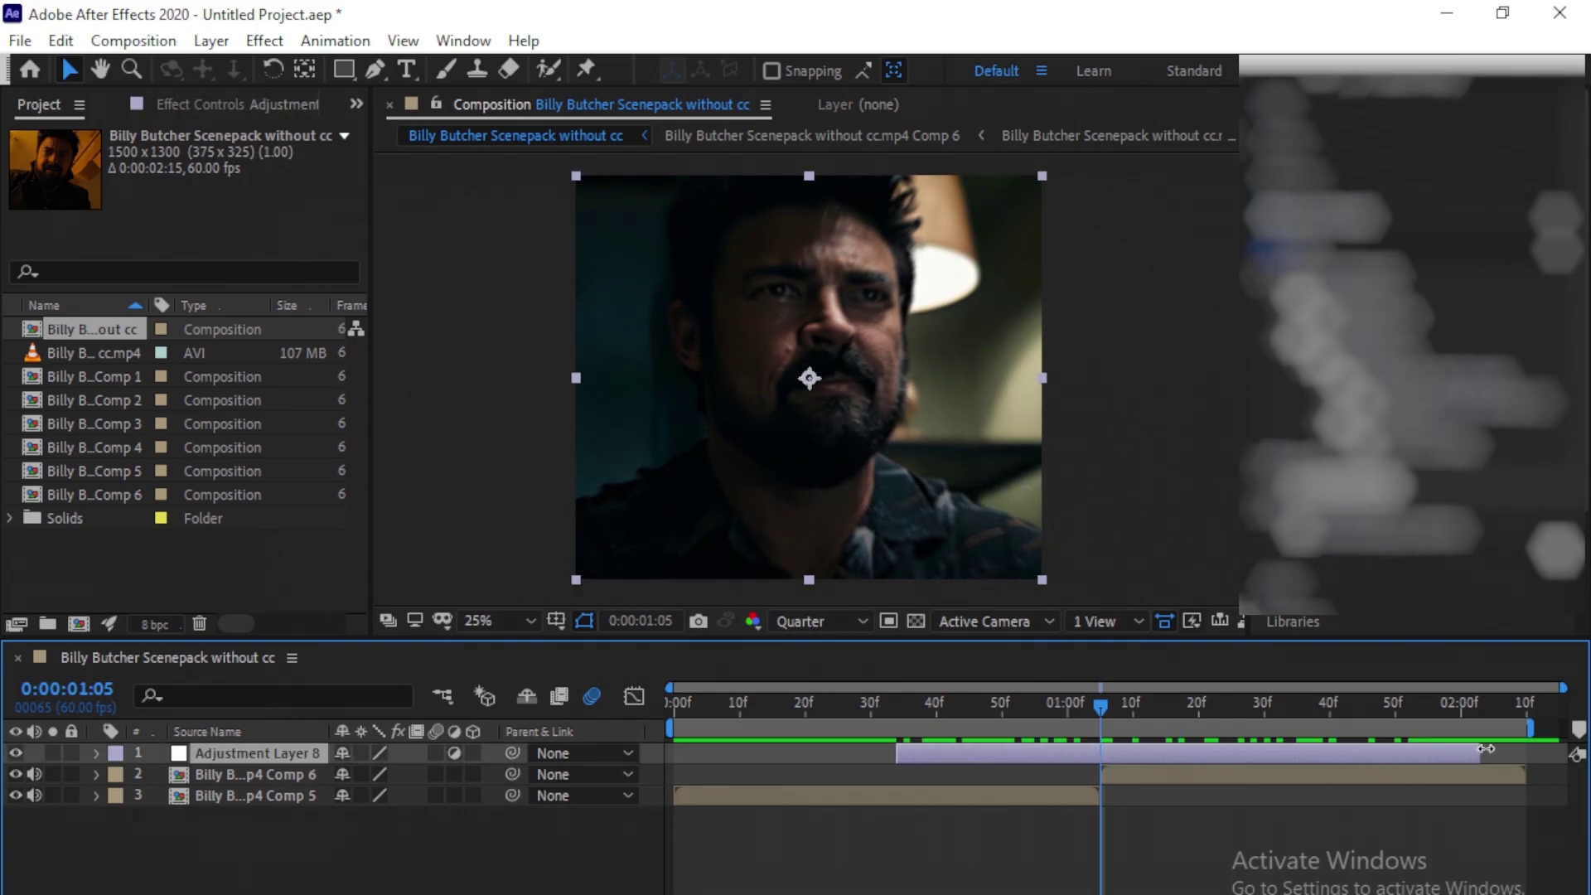
Search the effects for "rip" and apply BCC Ripple Dissolve to the adjustment layer
{"action": "left_click_drag", "start_coordinate": [1100, 706], "coordinate": [904, 750]}
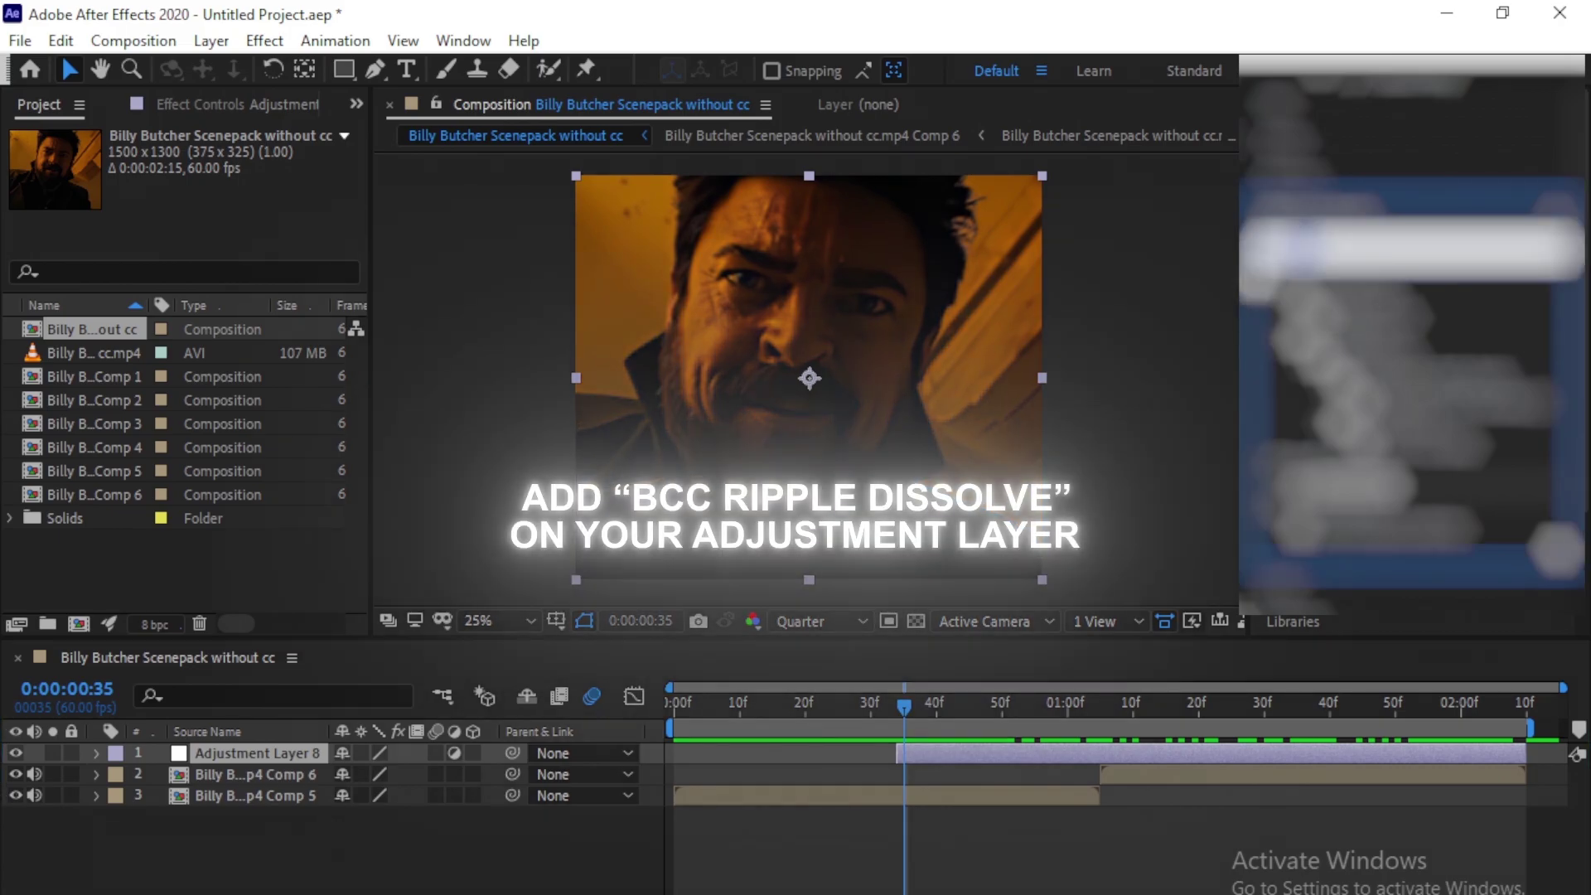
{"action": "type", "text": "rip"}
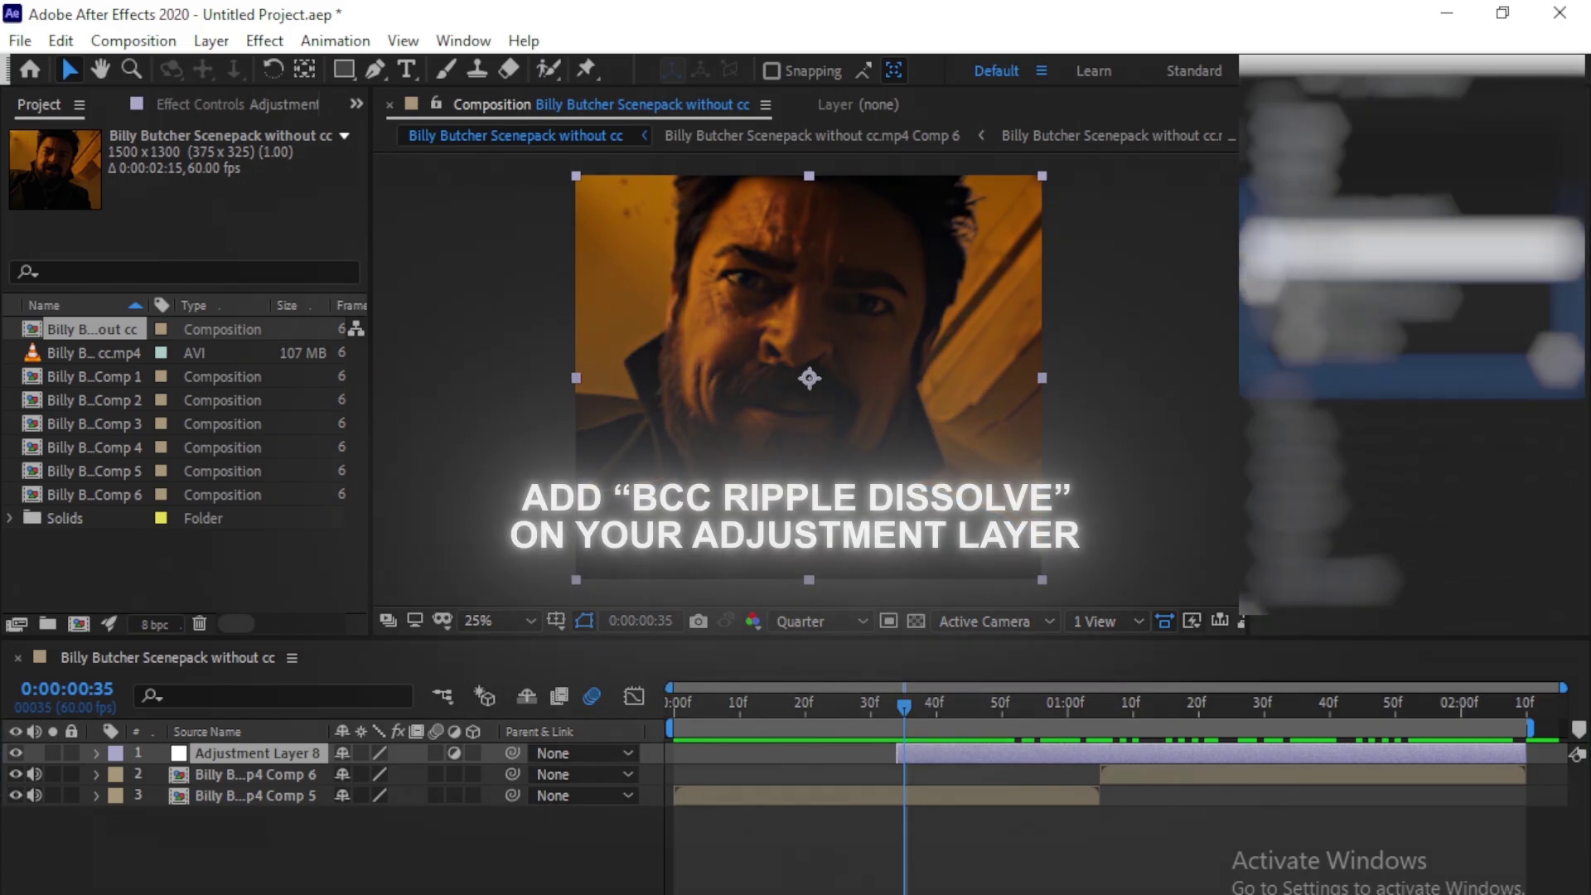
{"action": "left_click_drag", "start_coordinate": [1376, 303], "coordinate": [962, 760]}
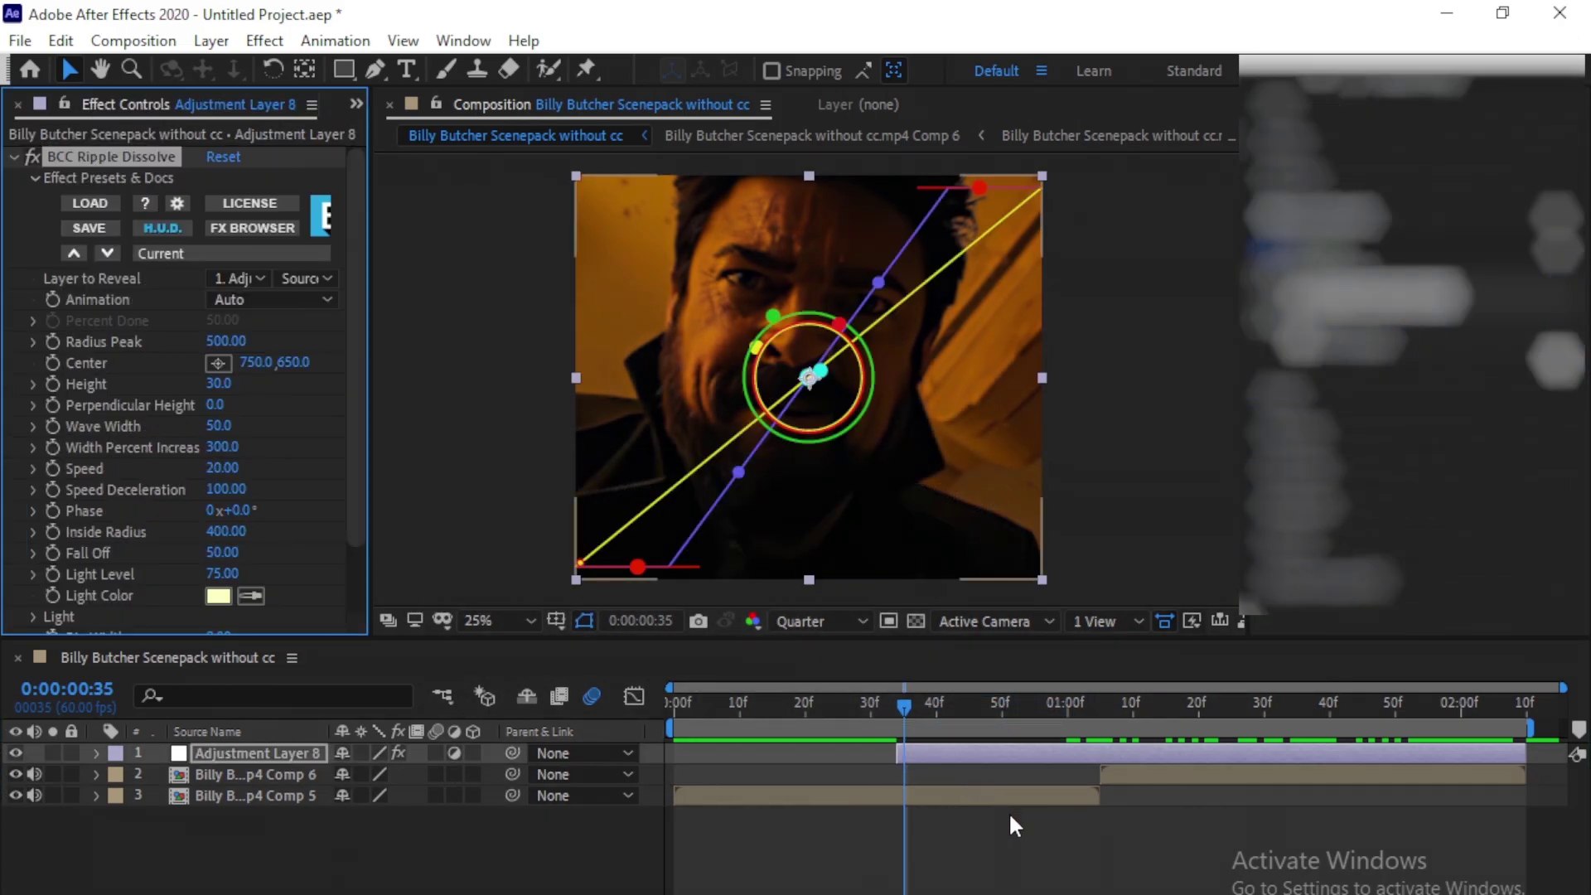
{"action": "left_click", "coordinate": [945, 750]}
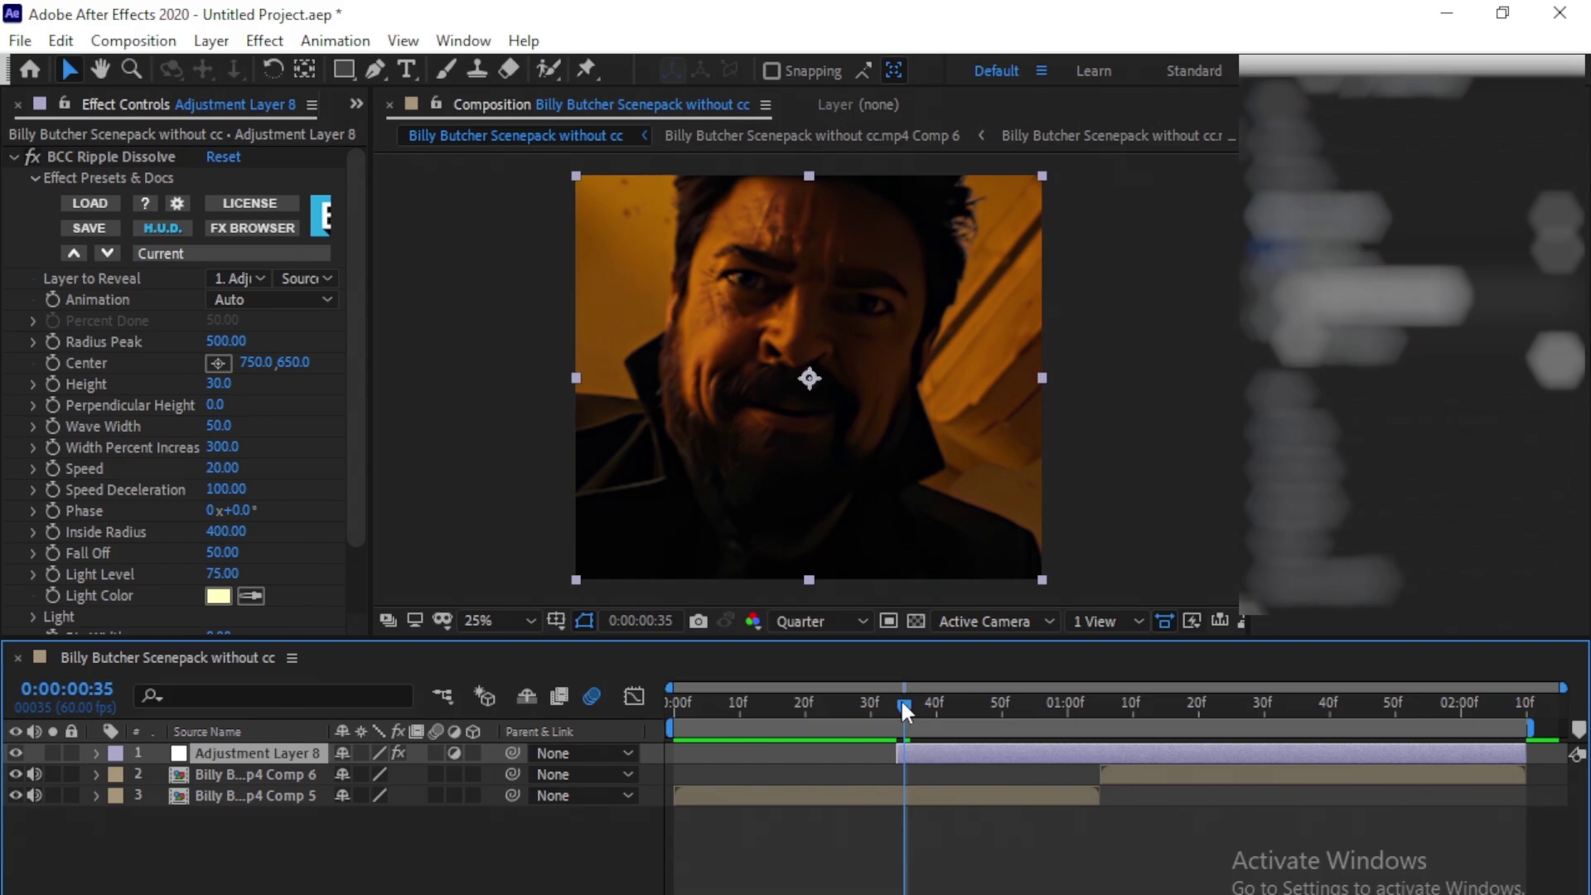
Set the ripple effect's Animation to Pct. Done, Height to 10 and Light Level to 130
{"action": "left_click_drag", "start_coordinate": [902, 705], "coordinate": [896, 705]}
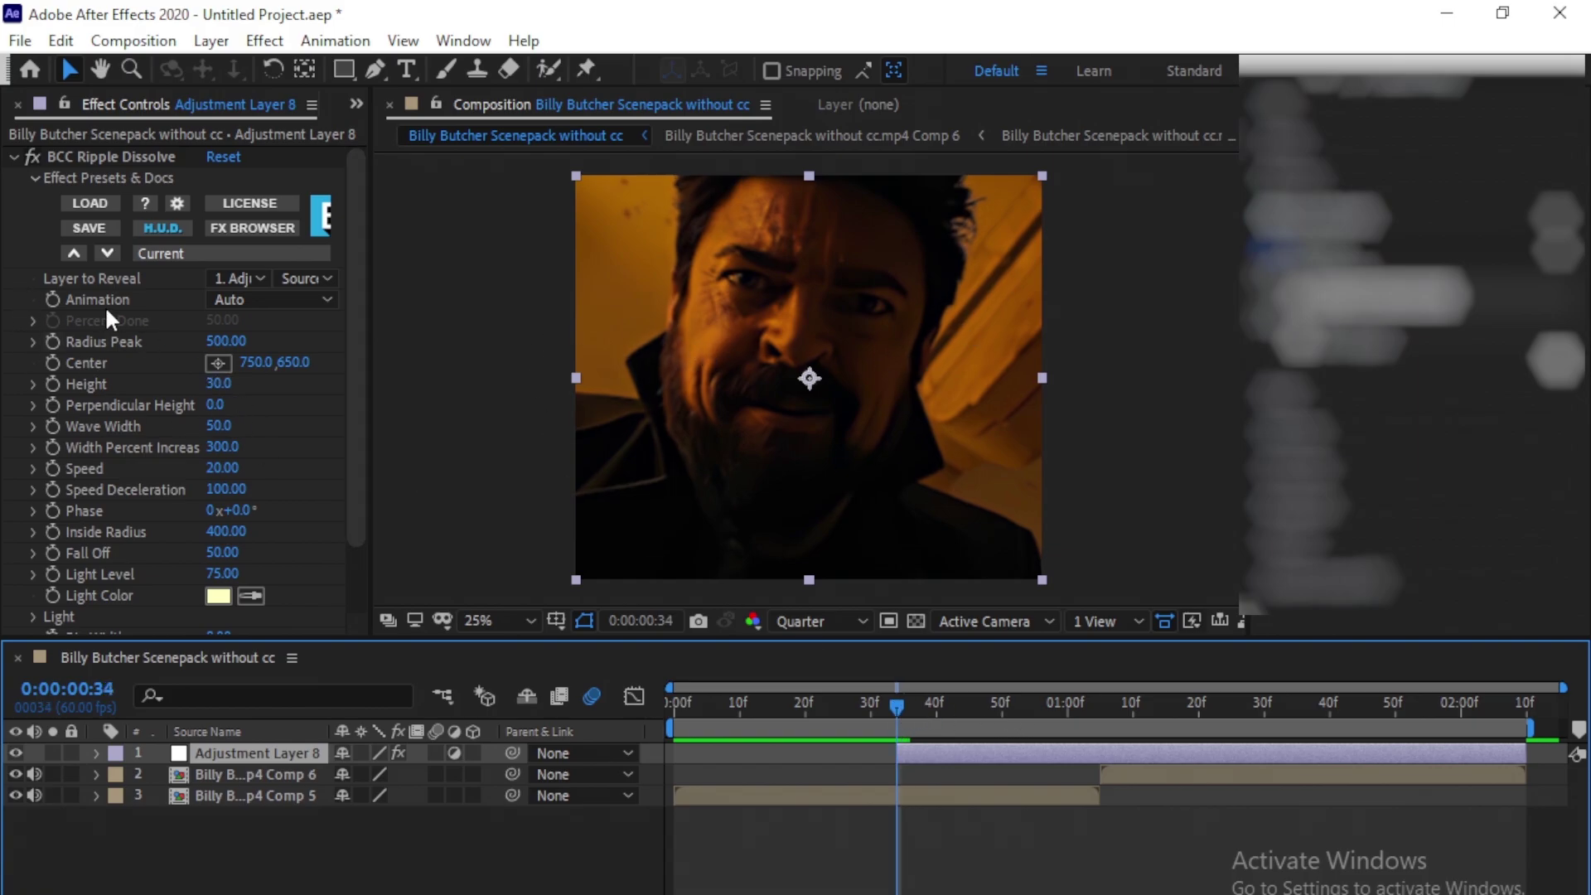
{"action": "left_click", "coordinate": [76, 156]}
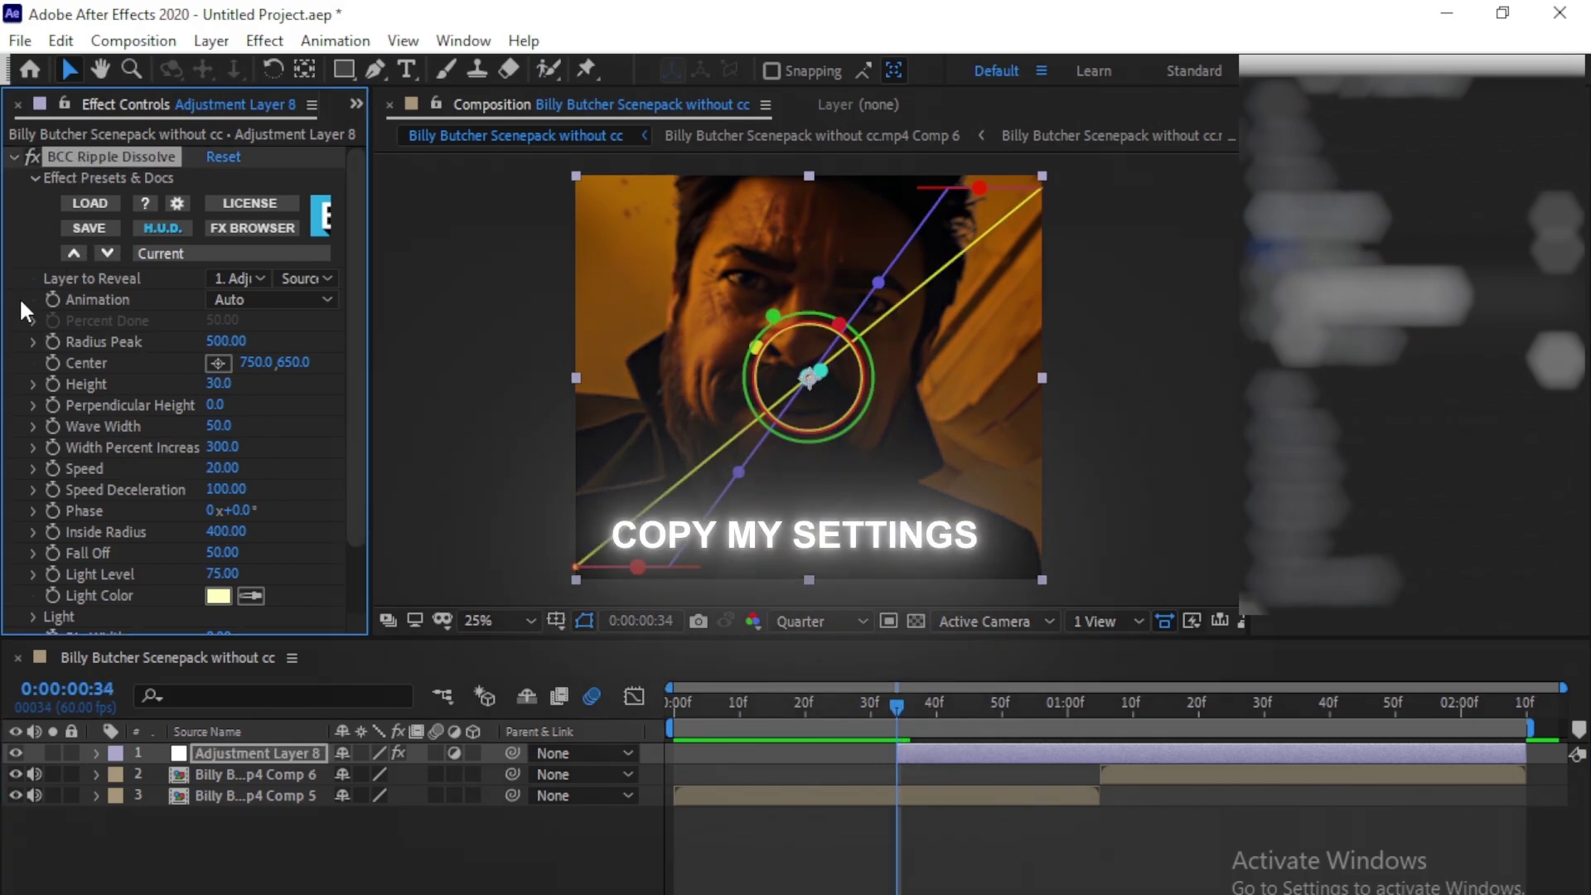
{"action": "left_click", "coordinate": [241, 300]}
{"action": "left_click", "coordinate": [249, 351]}
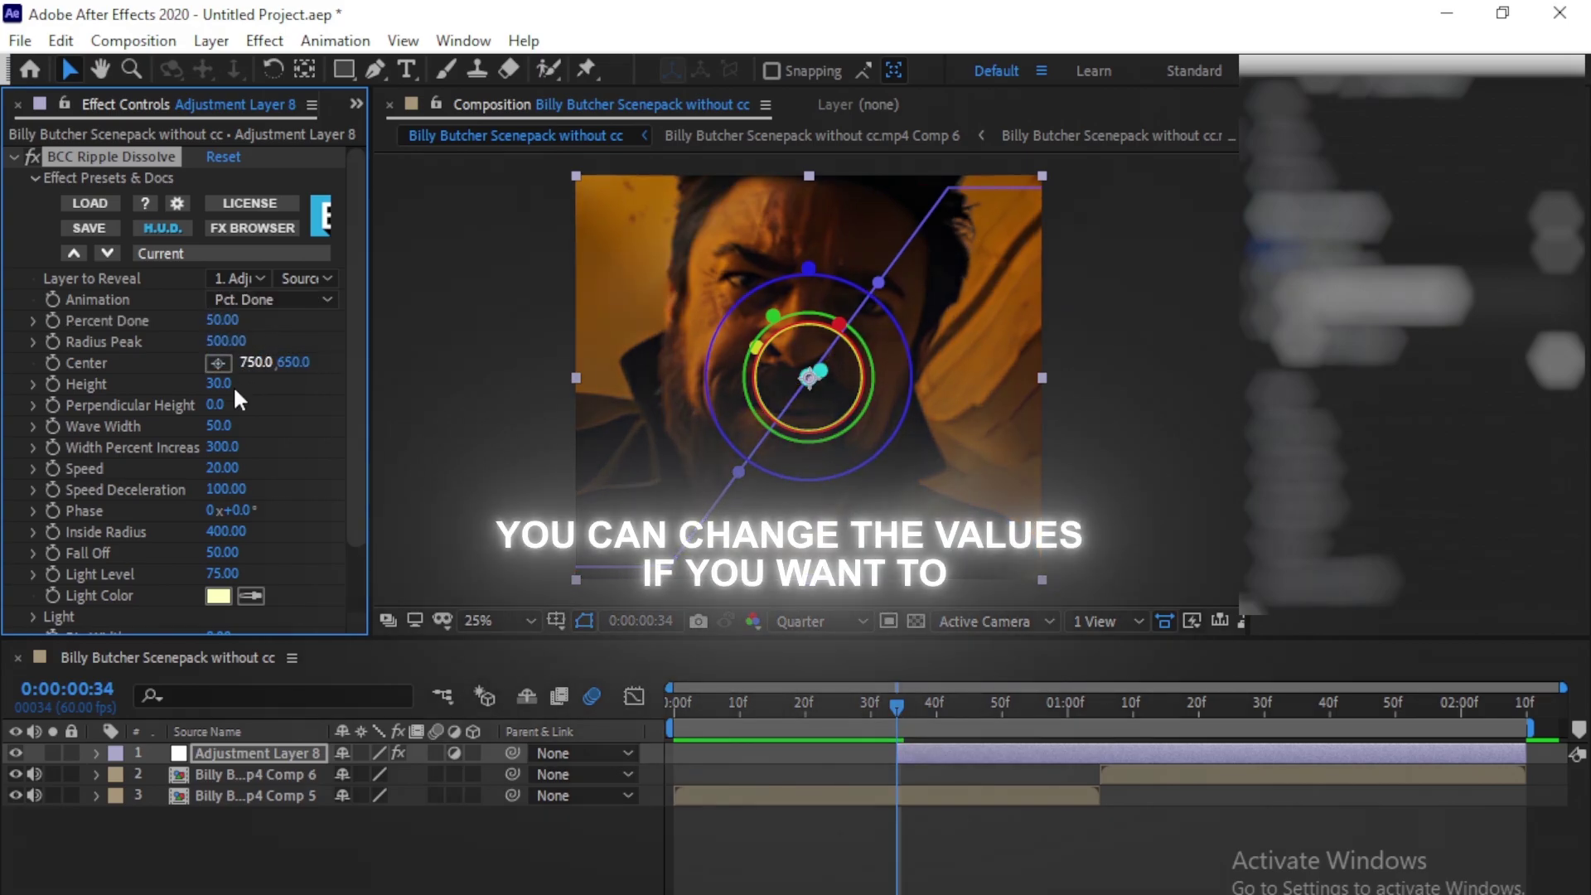
{"action": "type", "text": "10"}
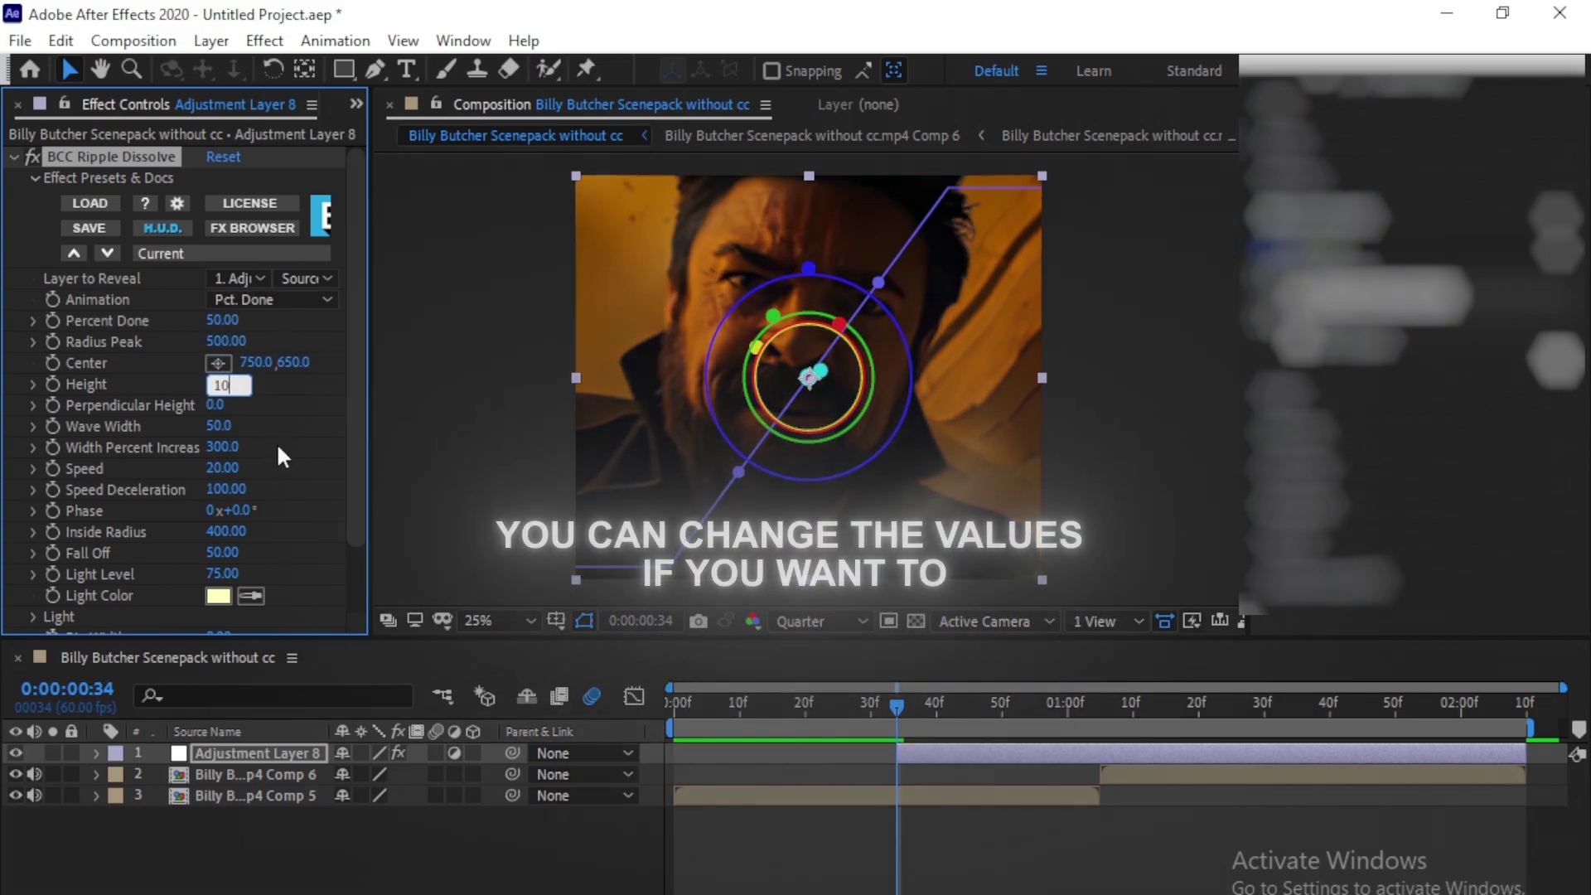
{"action": "left_click", "coordinate": [274, 453]}
{"action": "scroll", "coordinate": [267, 469], "scroll_direction": "down", "scroll_amount": 2}
{"action": "type", "text": "130"}
{"action": "key", "text": "Return"}
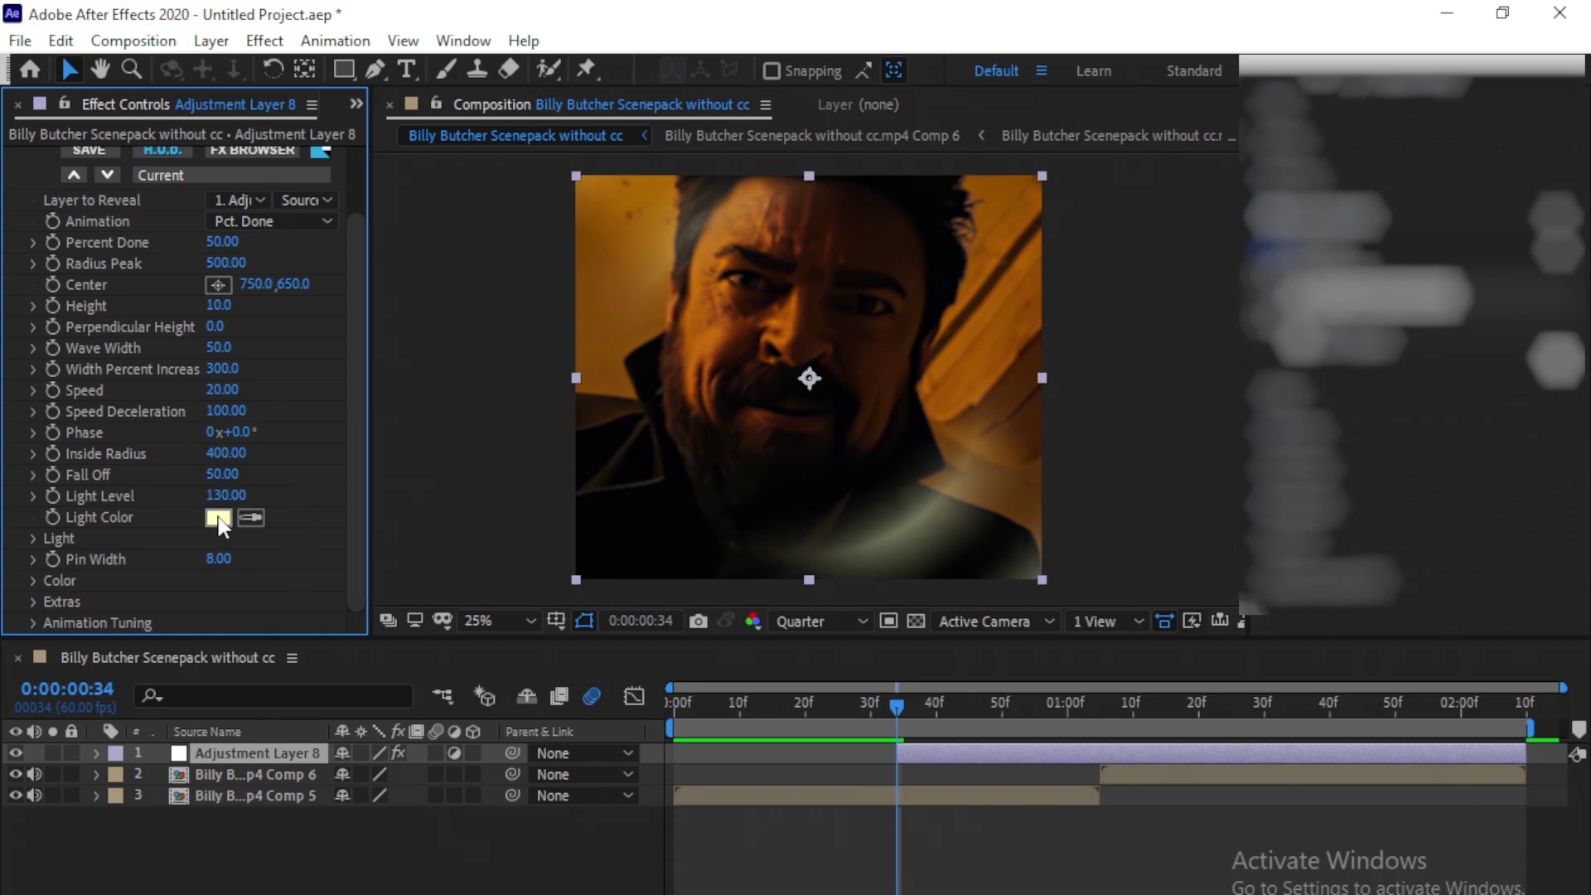
Keyframe Percent Done at 70 at 0:00:00:34, the start of the adjustment layer
{"action": "scroll", "coordinate": [253, 399], "scroll_direction": "up", "scroll_amount": 2}
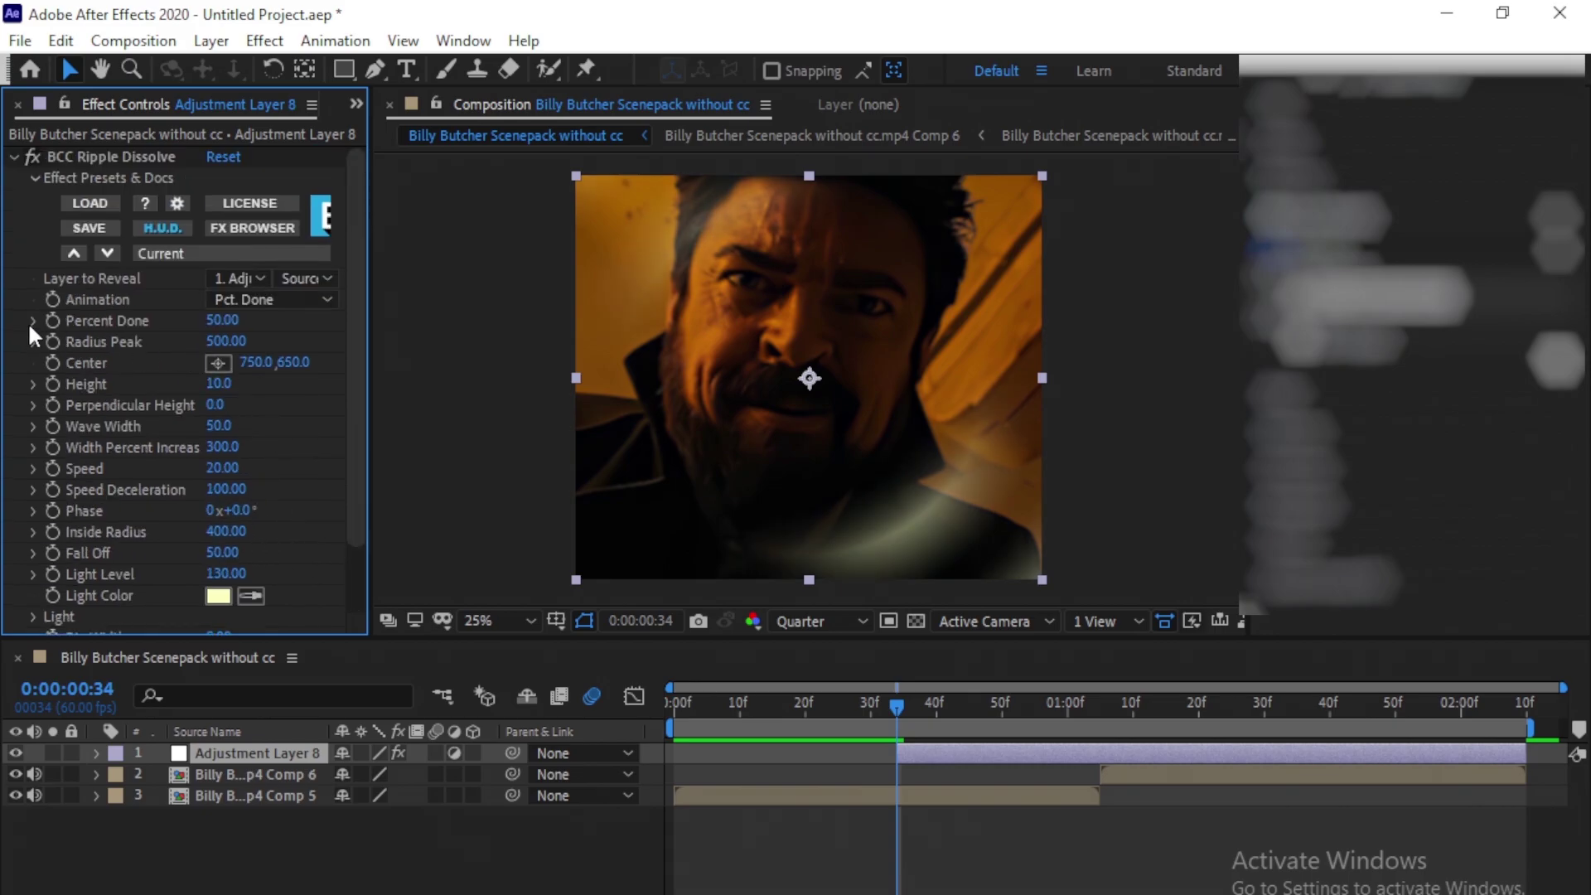
{"action": "left_click", "coordinate": [52, 320]}
{"action": "left_click", "coordinate": [351, 796]}
{"action": "type", "text": "70"}
{"action": "key", "text": "Return"}
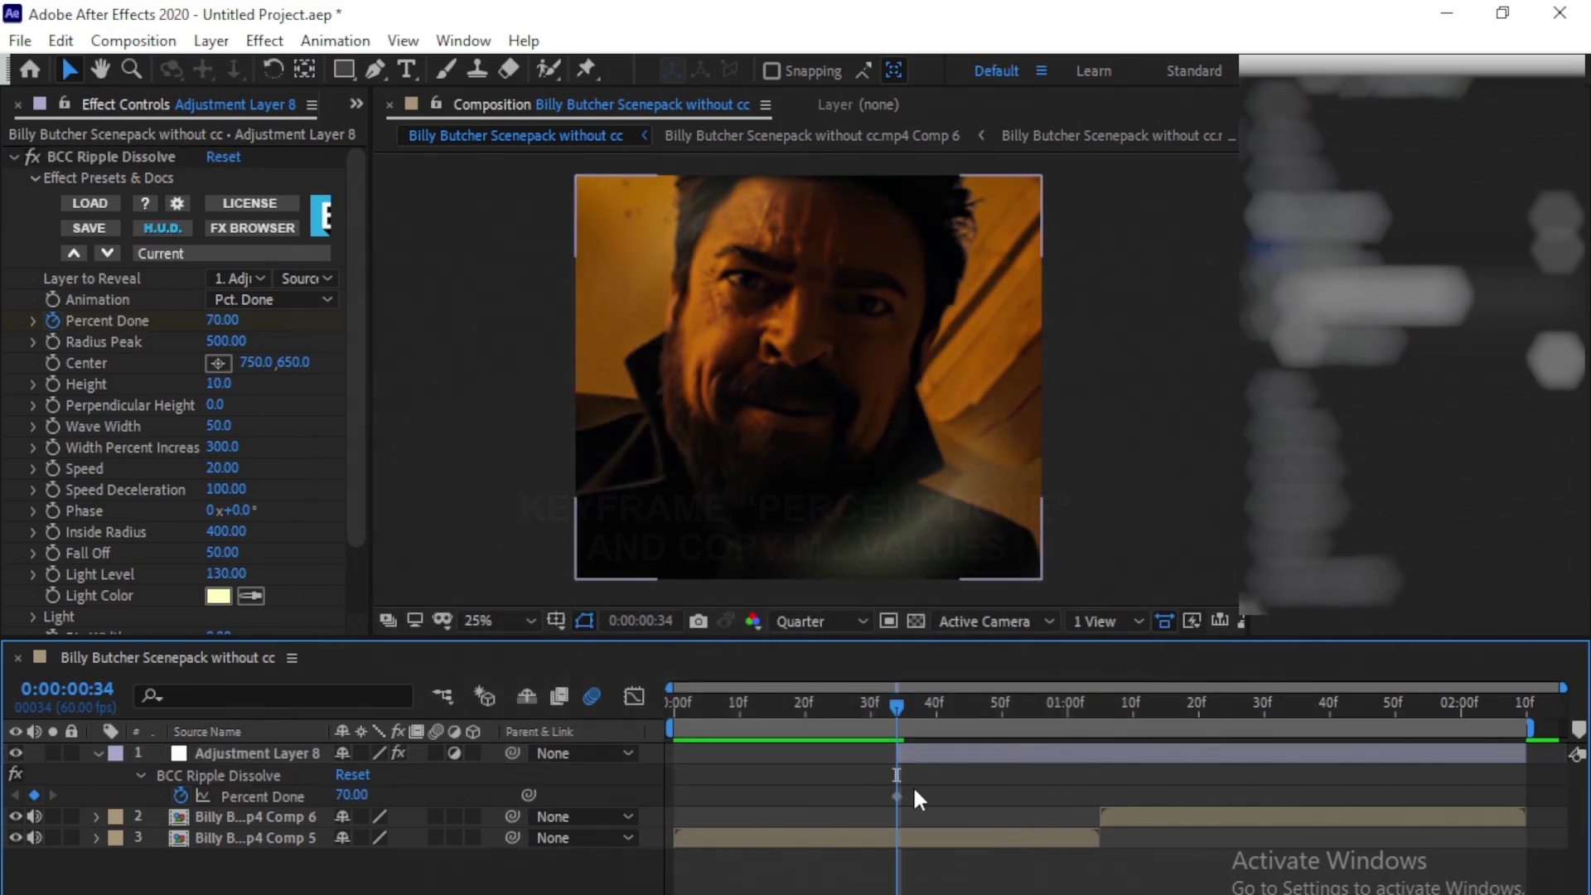
Keyframe Percent Done at 21 at the cut, 0:00:01:05, and at 100 at 0:00:02:05
{"action": "left_click_drag", "start_coordinate": [886, 705], "coordinate": [1099, 759]}
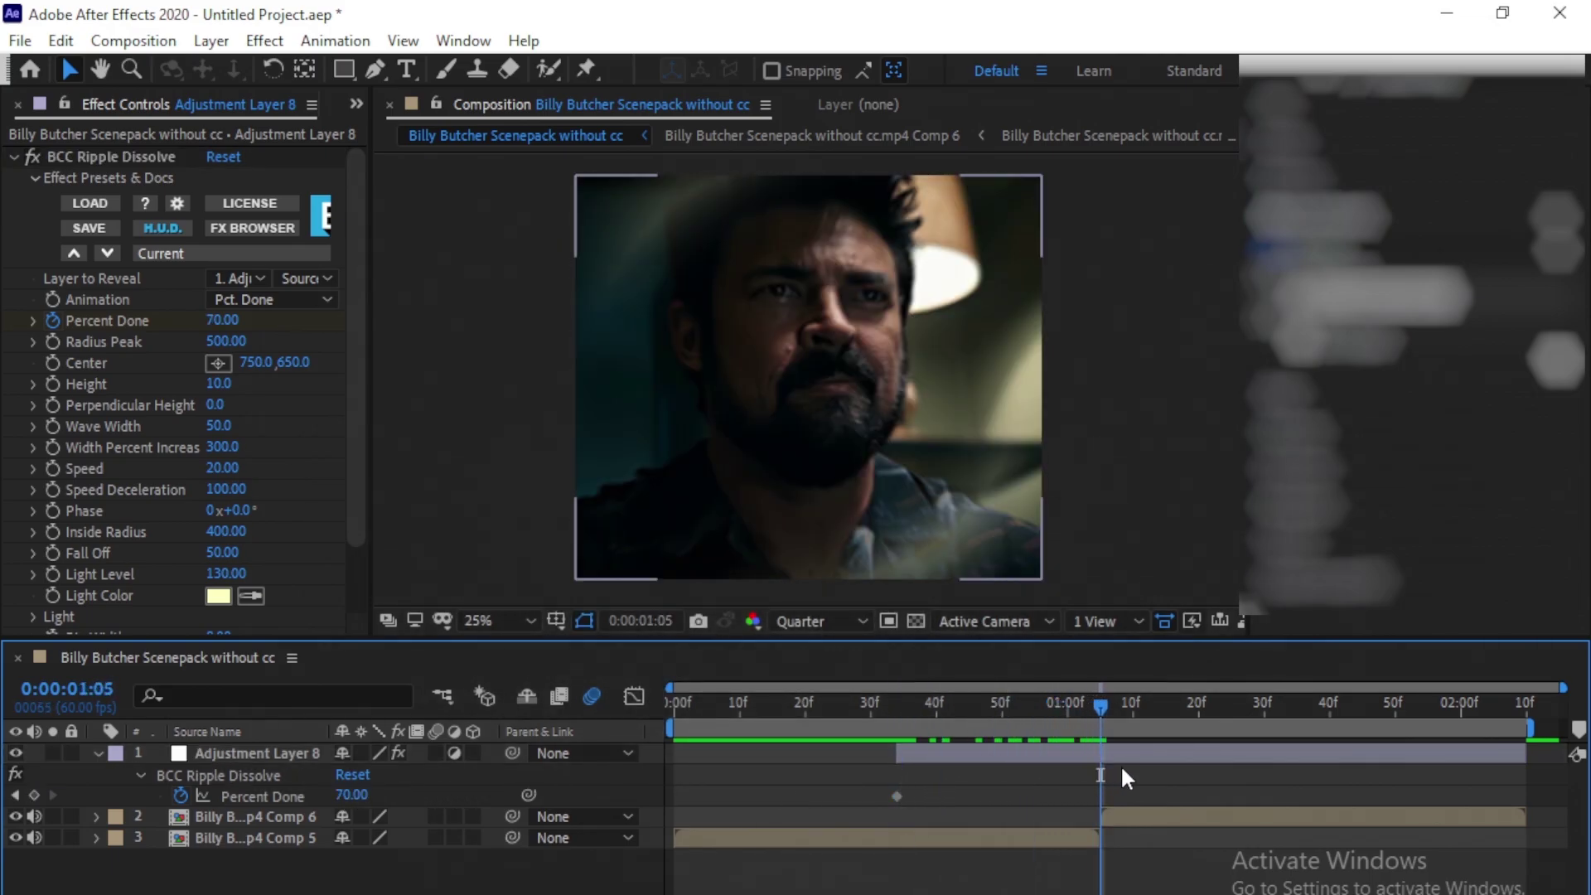
{"action": "type", "text": "21"}
{"action": "key", "text": "Return"}
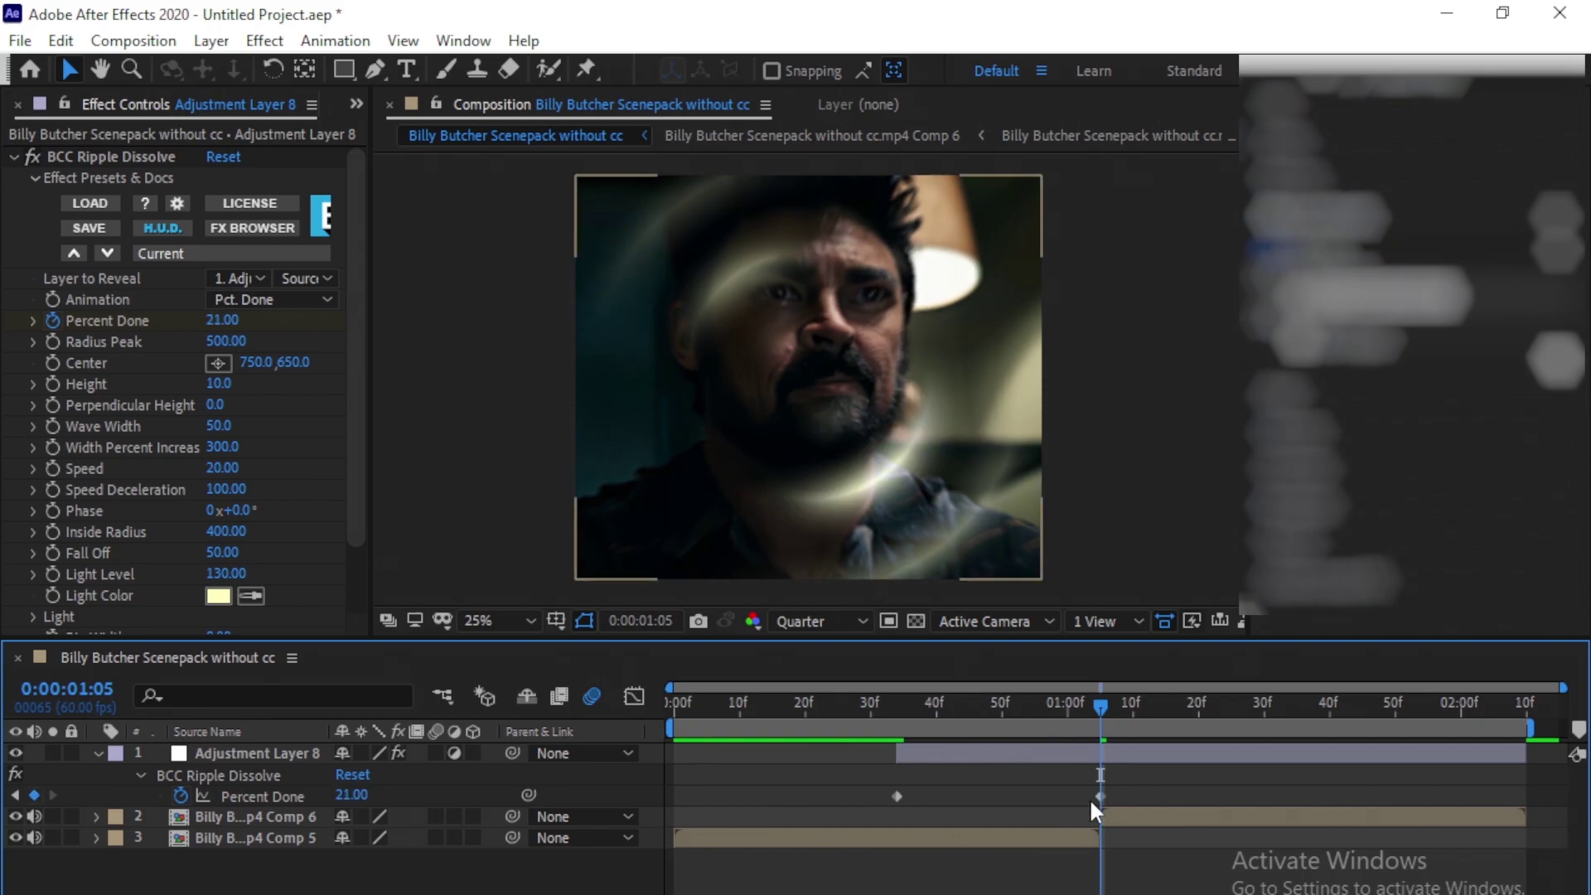
{"action": "key", "text": "space"}
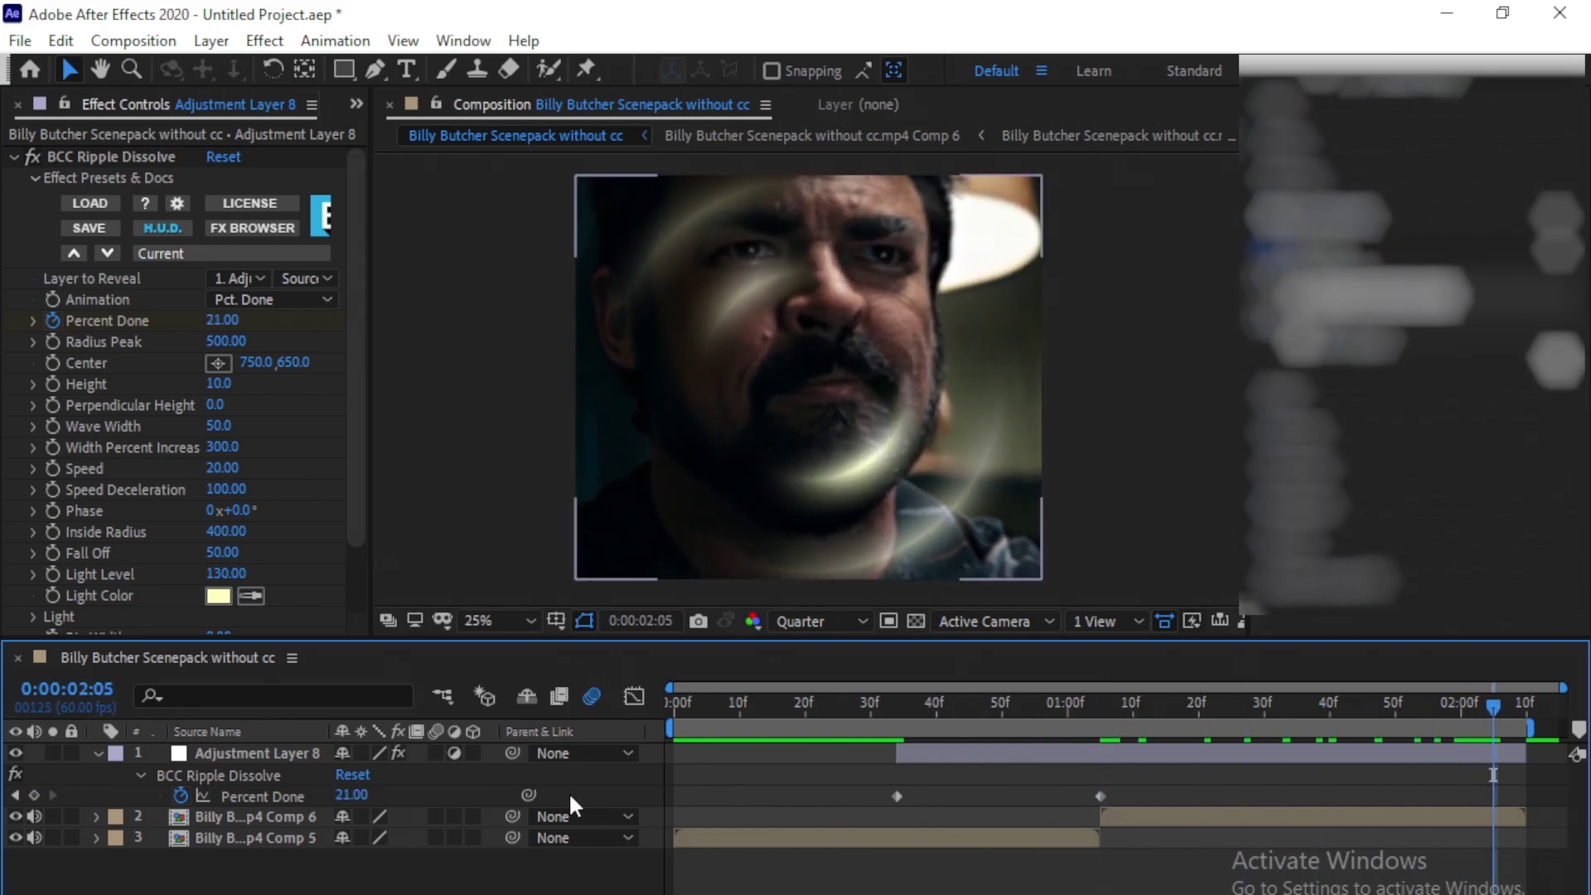
{"action": "type", "text": "100"}
{"action": "key", "text": "Return"}
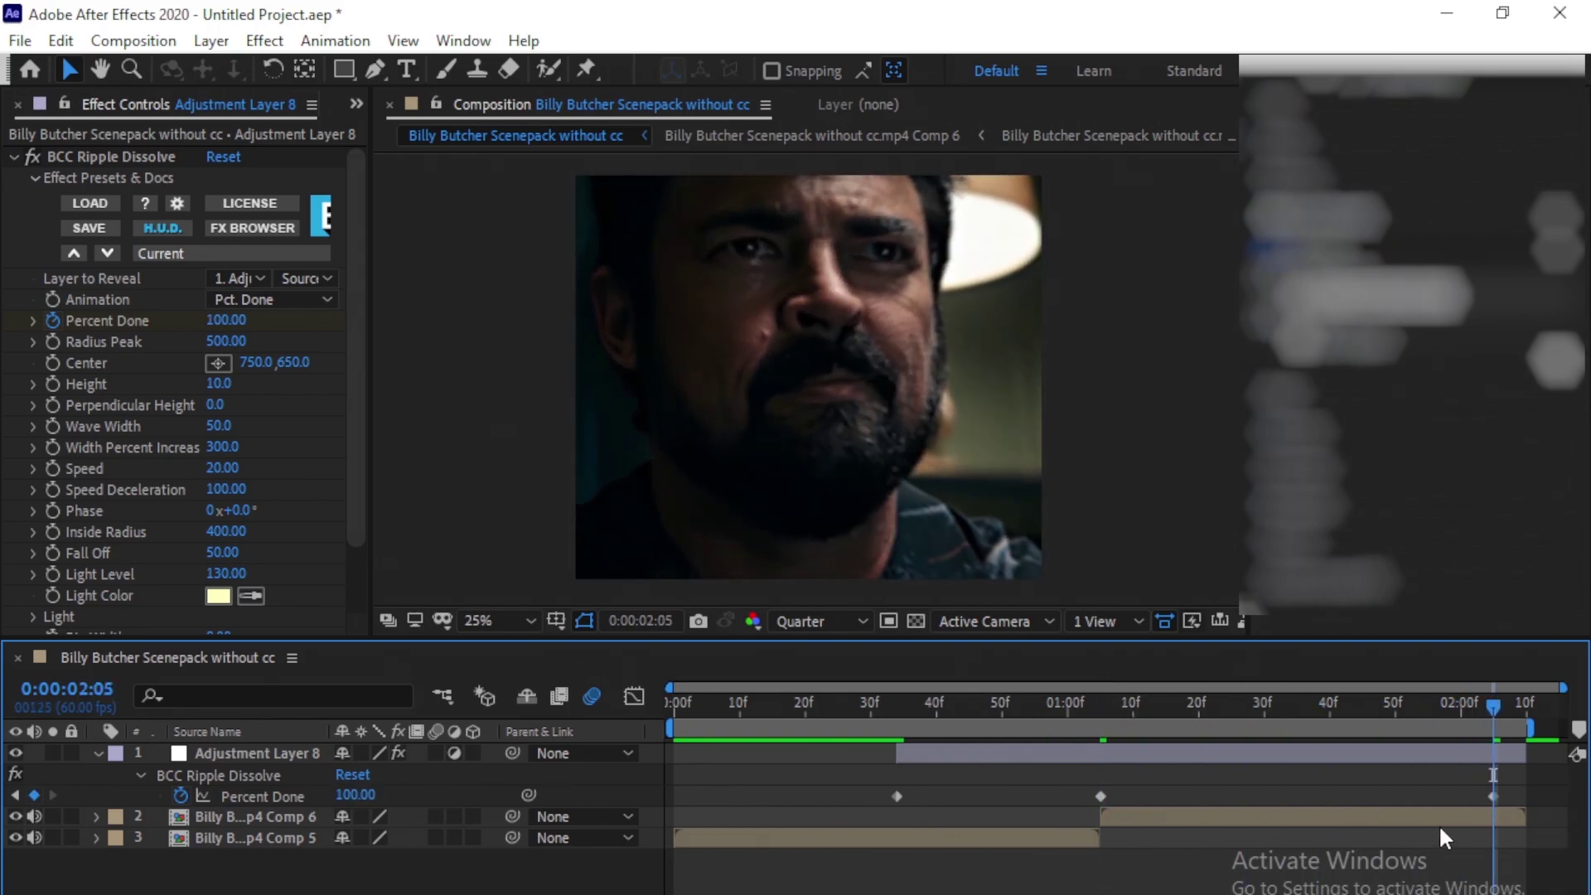
Move the last Percent Done keyframe to the layer's end and apply Easy Ease to all three keyframes
{"action": "left_click_drag", "start_coordinate": [1492, 796], "coordinate": [858, 812]}
{"action": "key", "text": "F9"}
{"action": "left_click", "coordinate": [1151, 880]}
{"action": "left_click_drag", "start_coordinate": [1149, 713], "coordinate": [1101, 793]}
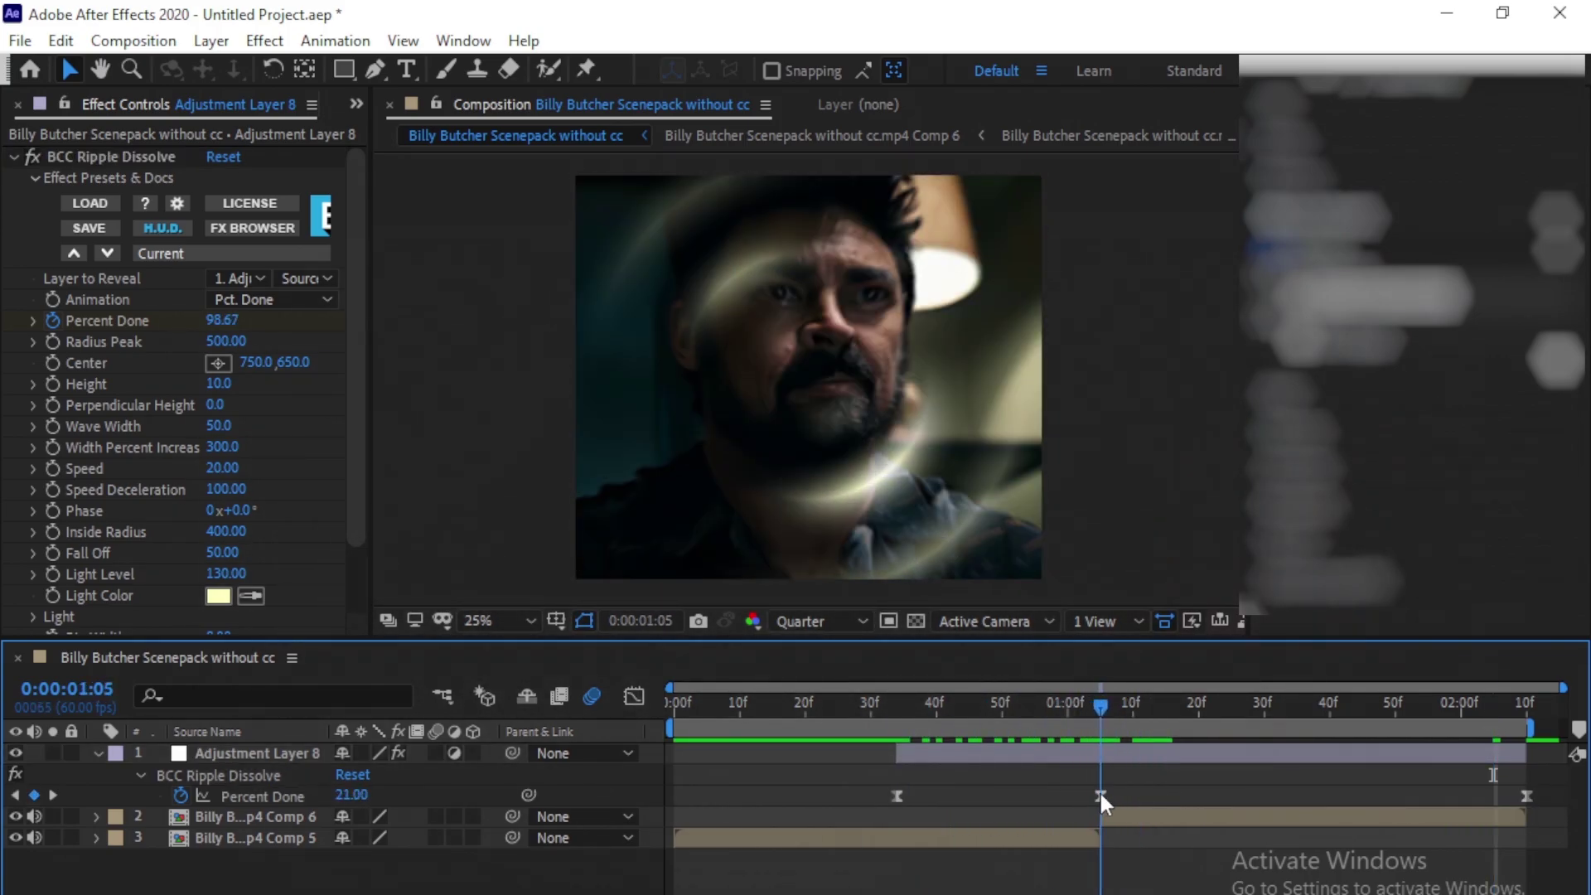
Shape the Percent Done graph so it leaves the first keyframe slowly and drops steeply into the middle keyframe
{"action": "left_click", "coordinate": [1102, 797]}
{"action": "left_click", "coordinate": [634, 697]}
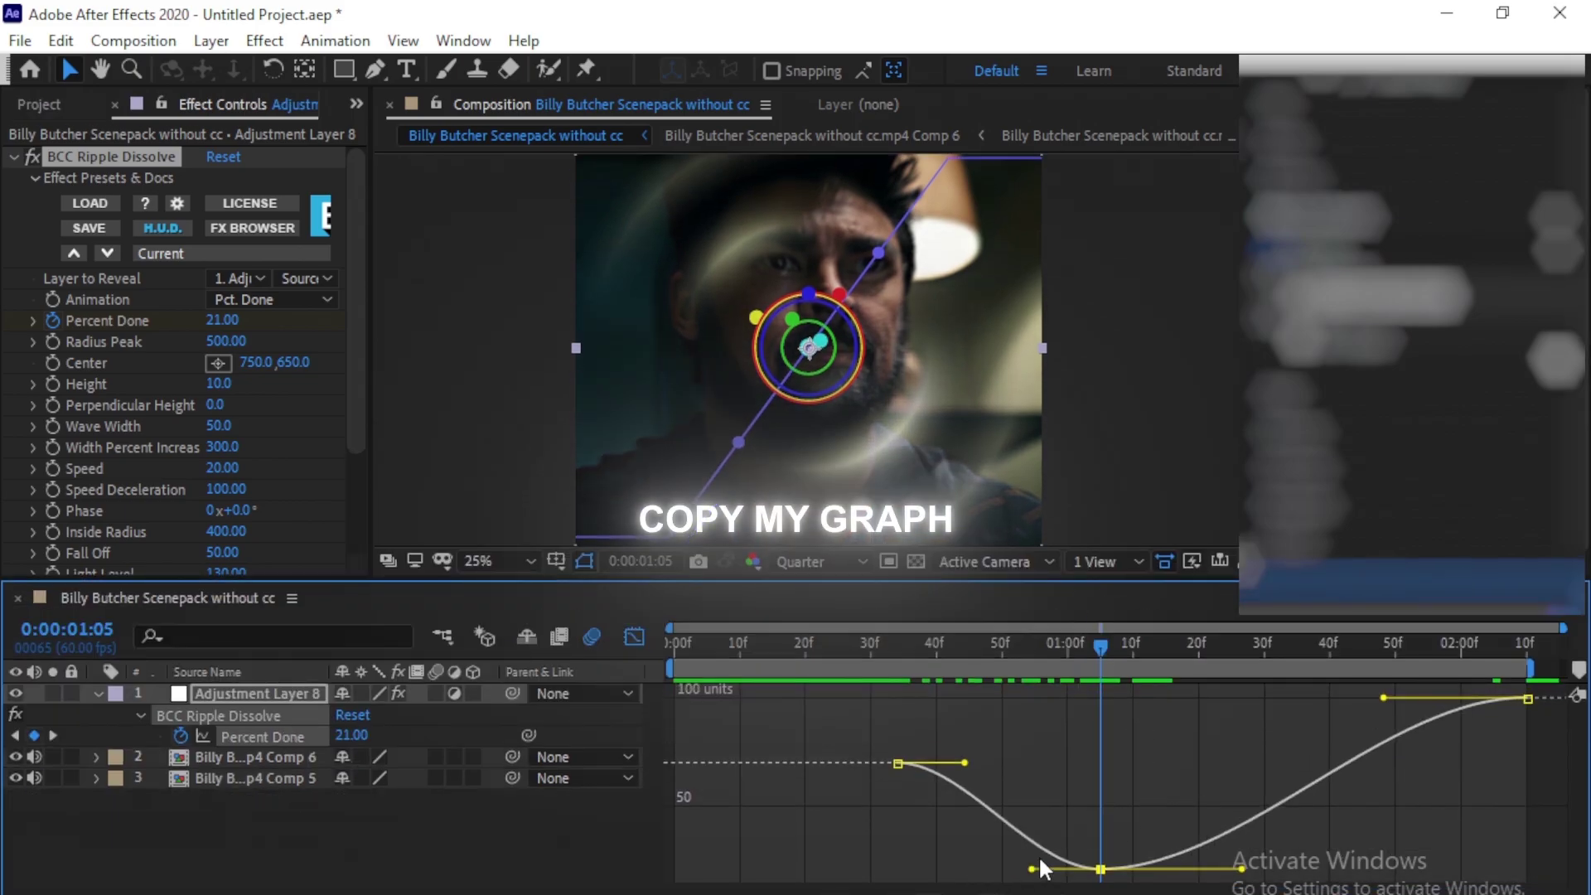
{"action": "key", "text": "="}
{"action": "scroll", "coordinate": [1100, 787], "scroll_direction": "left", "scroll_amount": 2}
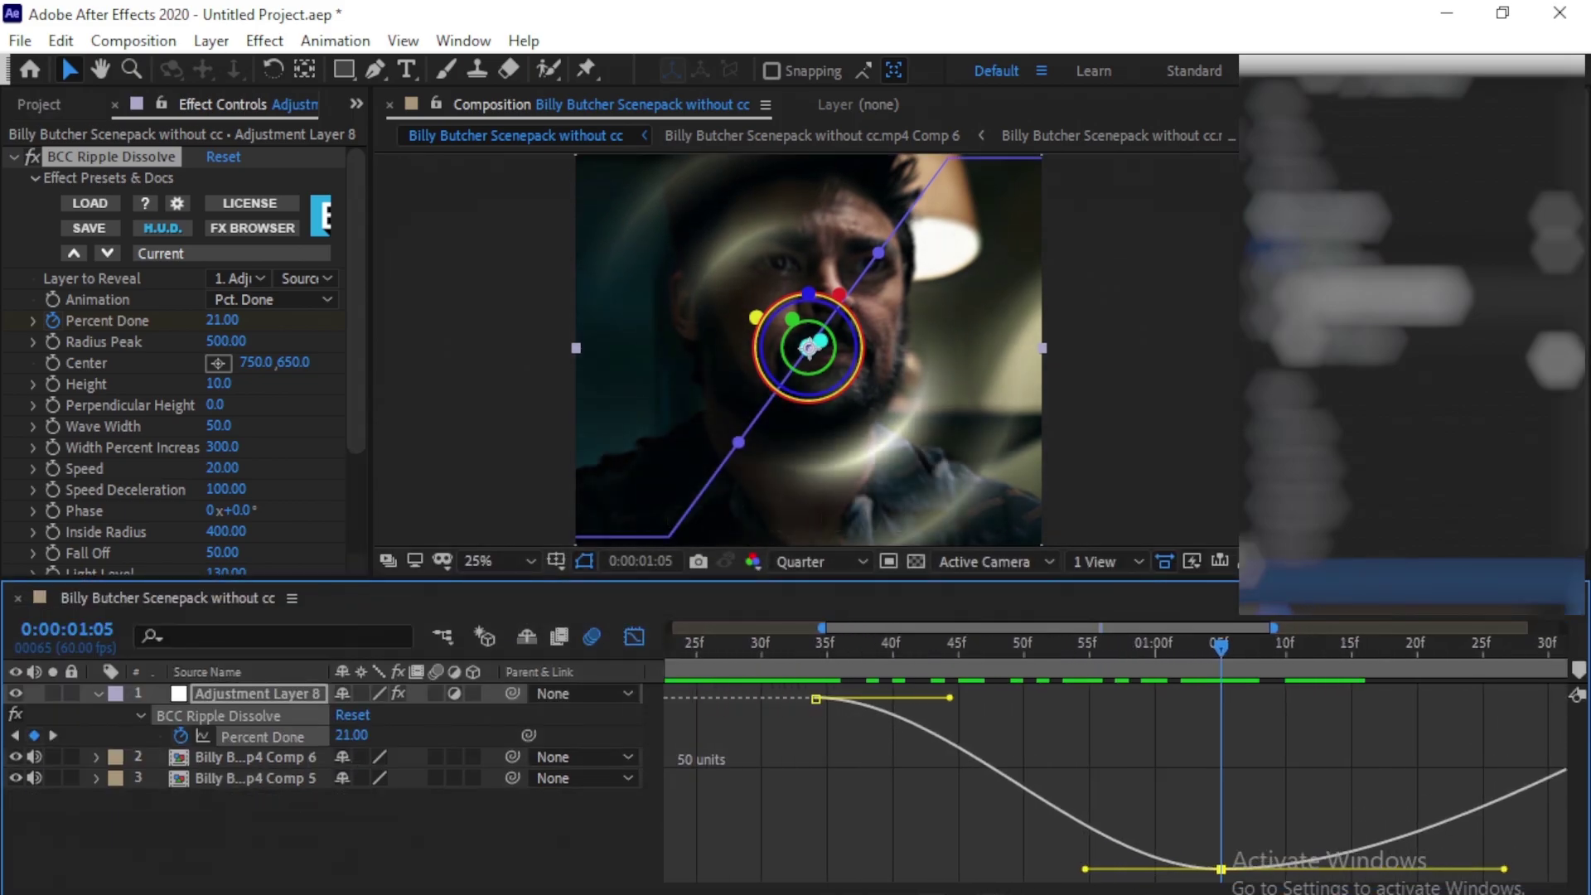
{"action": "left_click", "coordinate": [1175, 864]}
{"action": "left_click_drag", "start_coordinate": [1085, 869], "coordinate": [1213, 795]}
{"action": "left_click_drag", "start_coordinate": [951, 698], "coordinate": [1076, 718]}
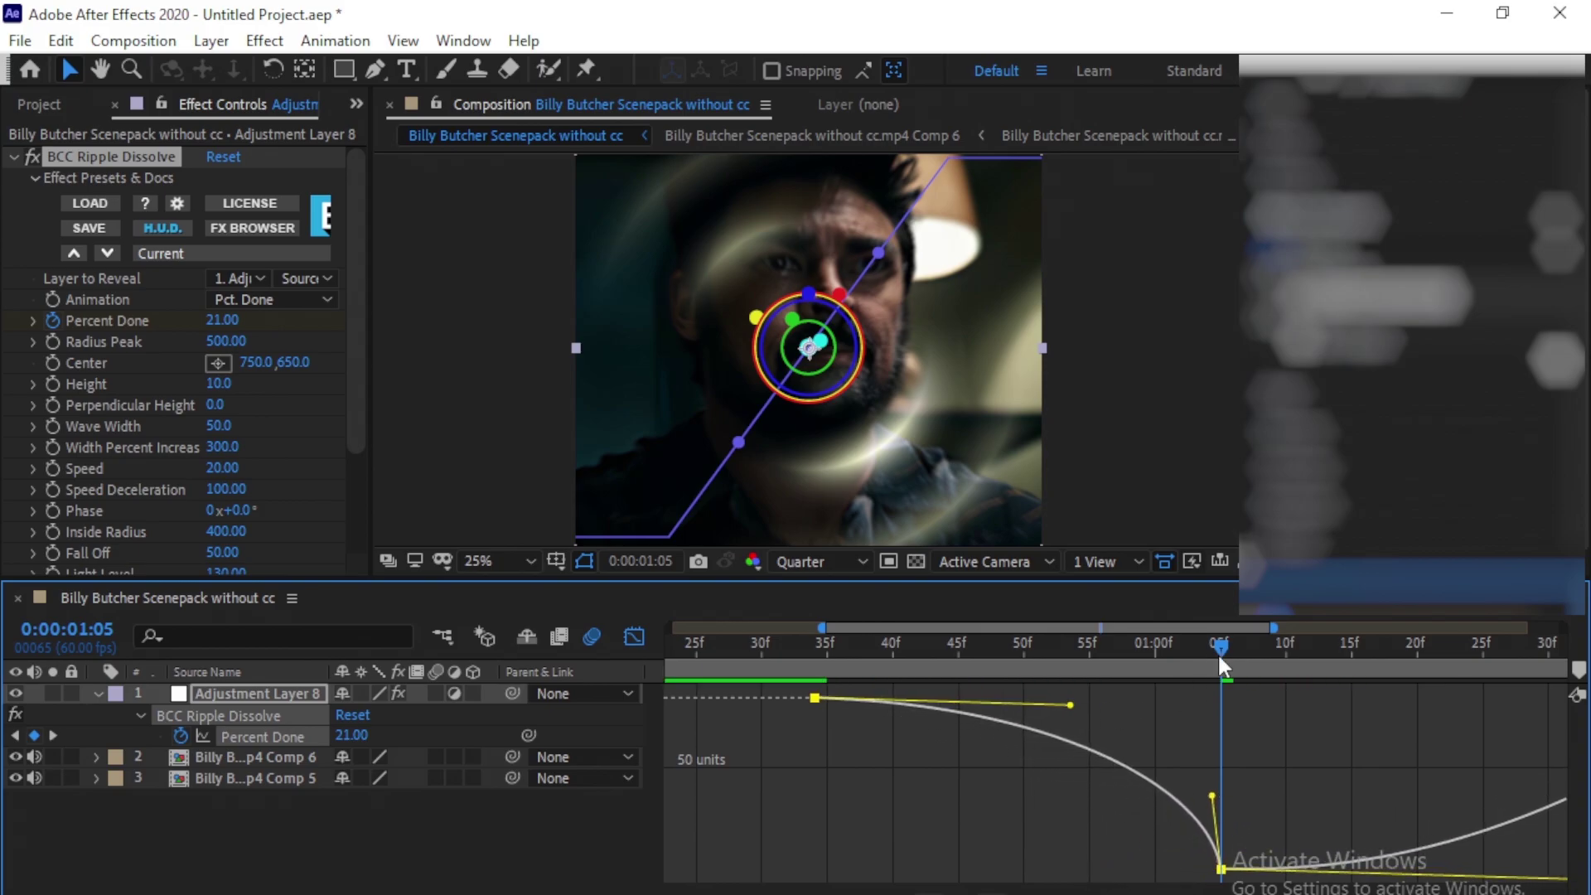
Preview the ripple, and lengthen and level the first keyframe's outgoing handle in the Percent Done graph
{"action": "key", "text": "space"}
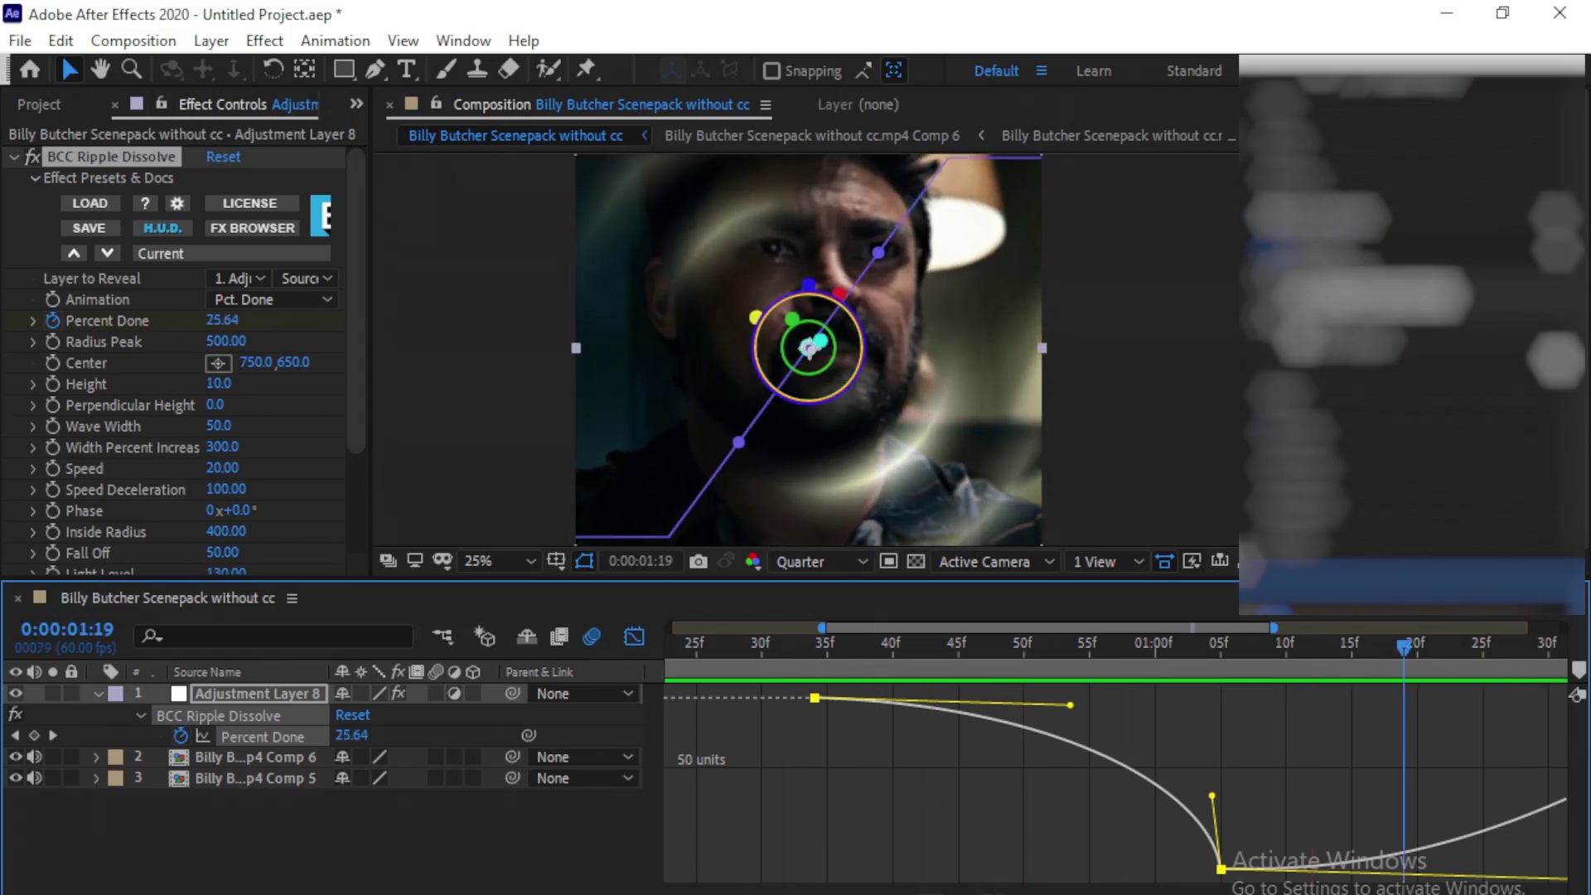
{"action": "scroll", "coordinate": [1151, 784], "scroll_direction": "right", "scroll_amount": 2}
{"action": "scroll", "coordinate": [1227, 779], "scroll_direction": "down", "scroll_amount": 2}
{"action": "scroll", "coordinate": [1227, 779], "scroll_direction": "right", "scroll_amount": 3}
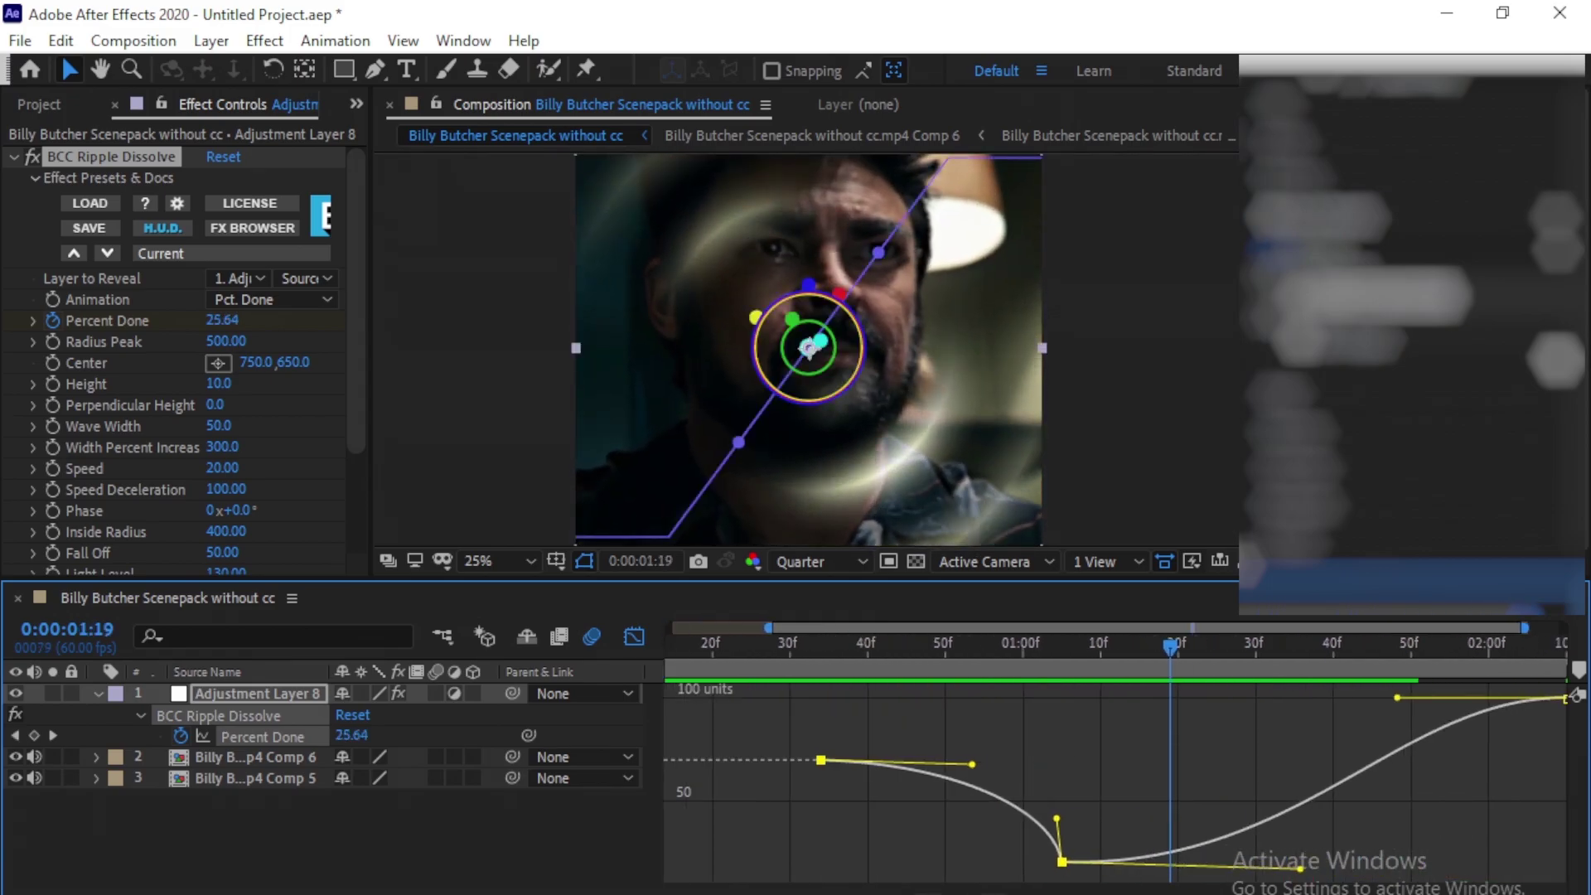
{"action": "left_click", "coordinate": [943, 778]}
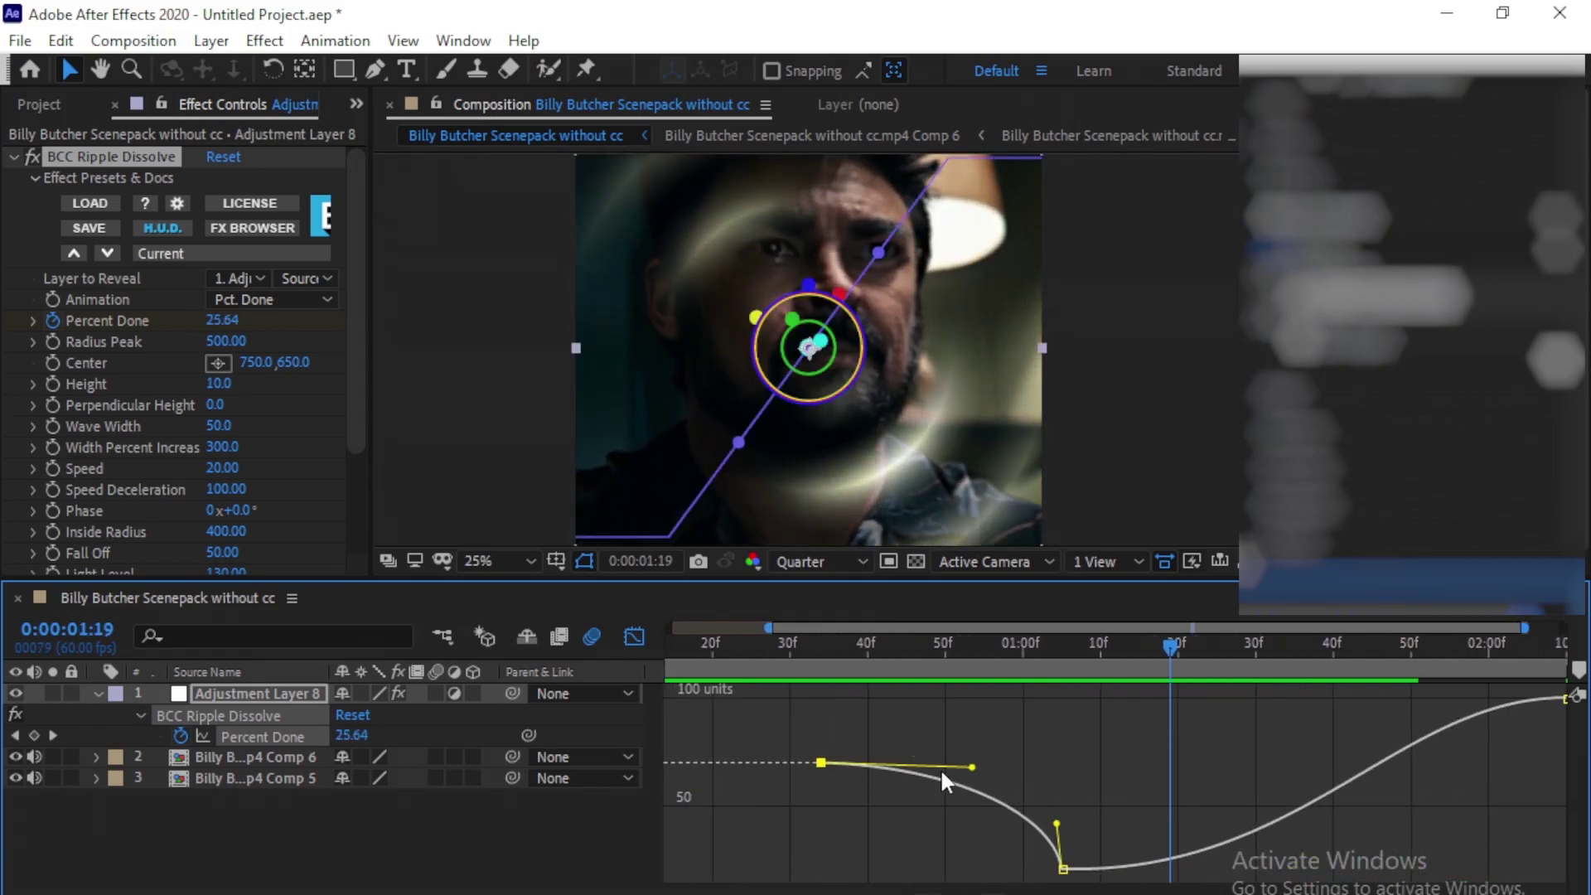
{"action": "left_click_drag", "start_coordinate": [993, 764], "coordinate": [1011, 761]}
Make Percent Done rise steeply from the middle keyframe, flatten midway and climb steeply into the last keyframe, and preview the result
{"action": "left_click", "coordinate": [1063, 862]}
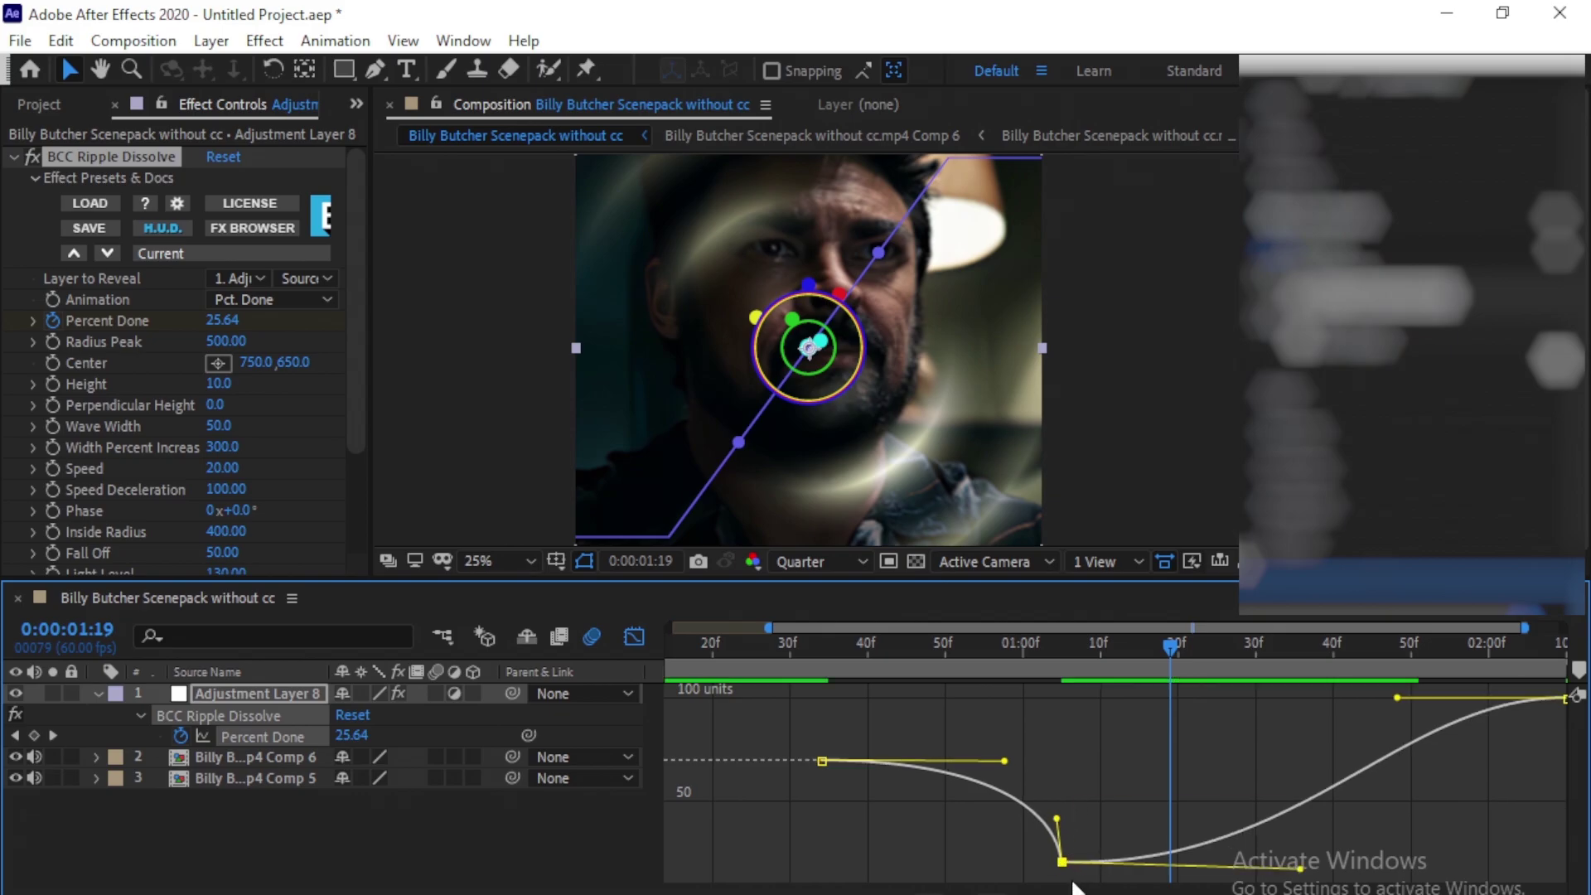
{"action": "left_click_drag", "start_coordinate": [1299, 870], "coordinate": [1065, 806]}
{"action": "key", "text": "minus"}
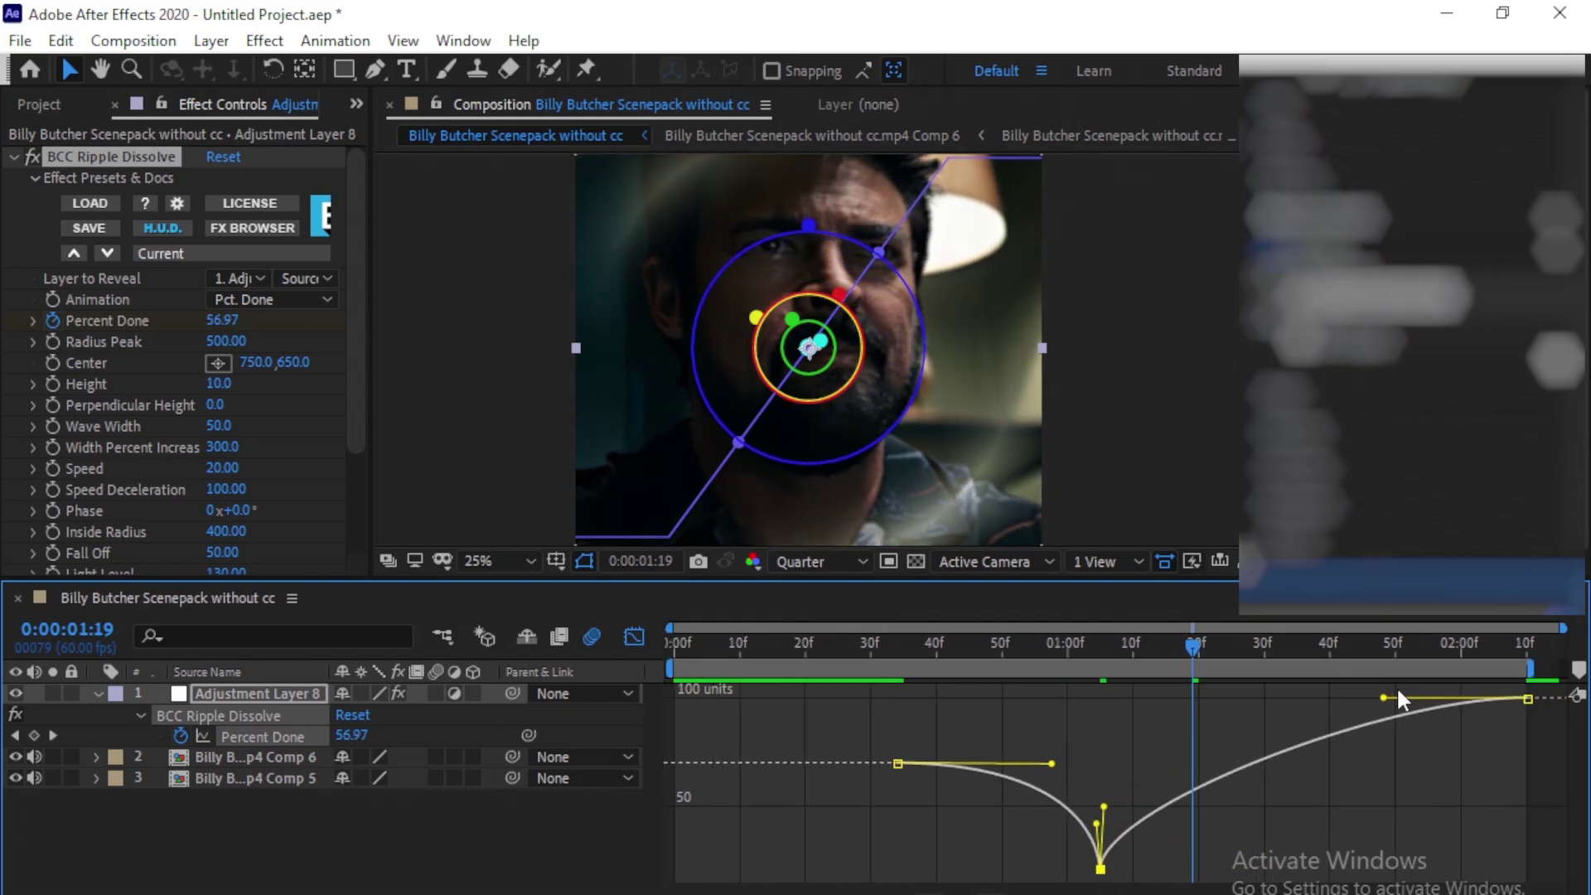
{"action": "left_click_drag", "start_coordinate": [1383, 698], "coordinate": [1500, 776]}
{"action": "left_click_drag", "start_coordinate": [854, 650], "coordinate": [898, 693]}
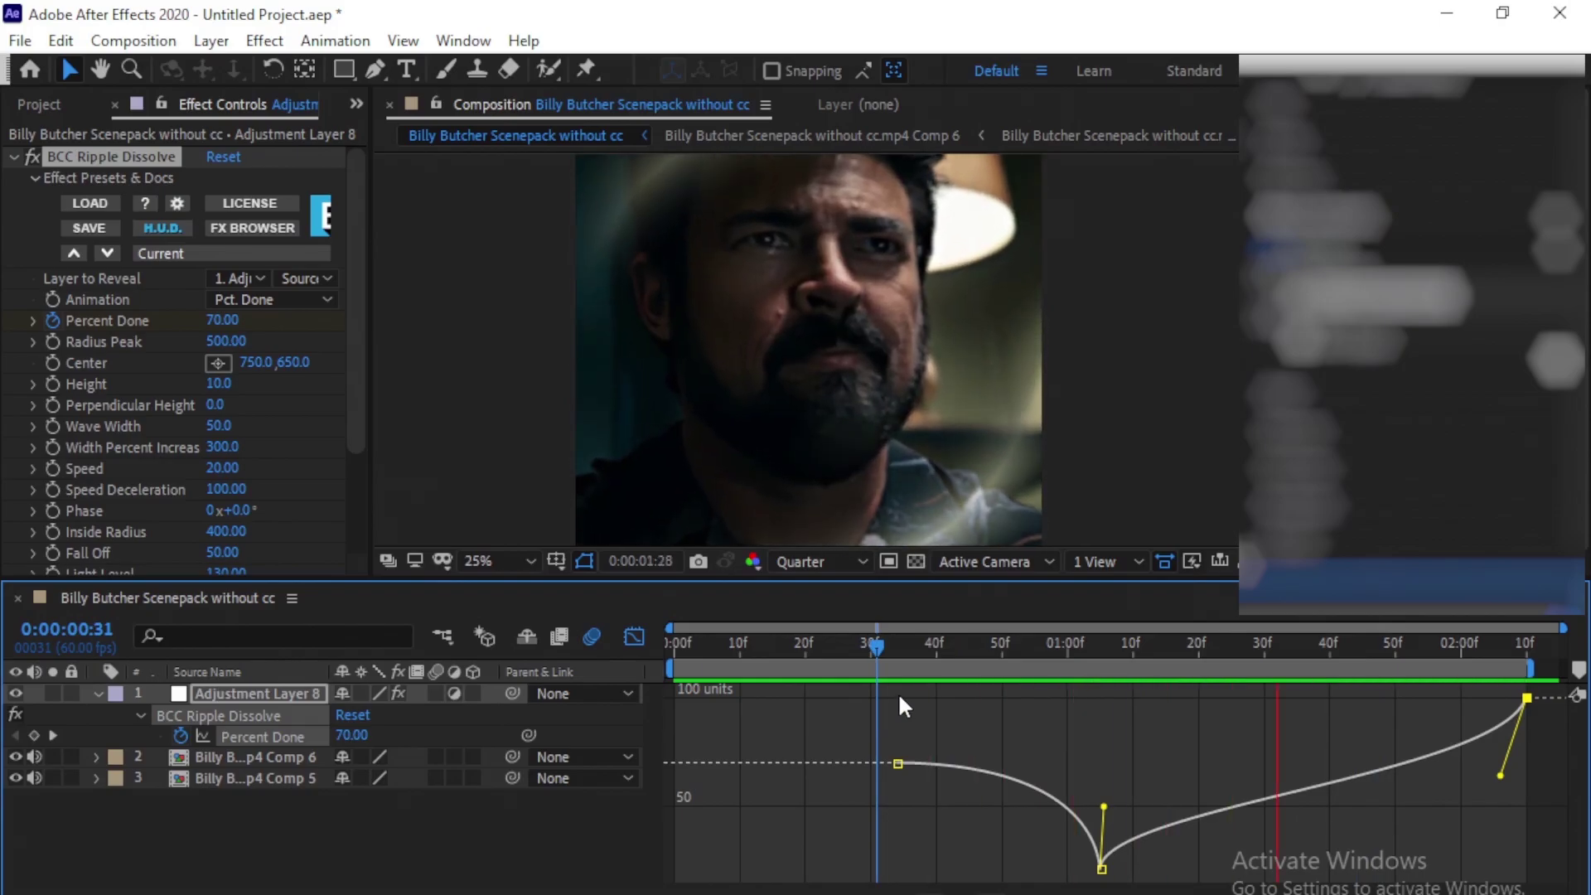
{"action": "left_click_drag", "start_coordinate": [1408, 640], "coordinate": [896, 664]}
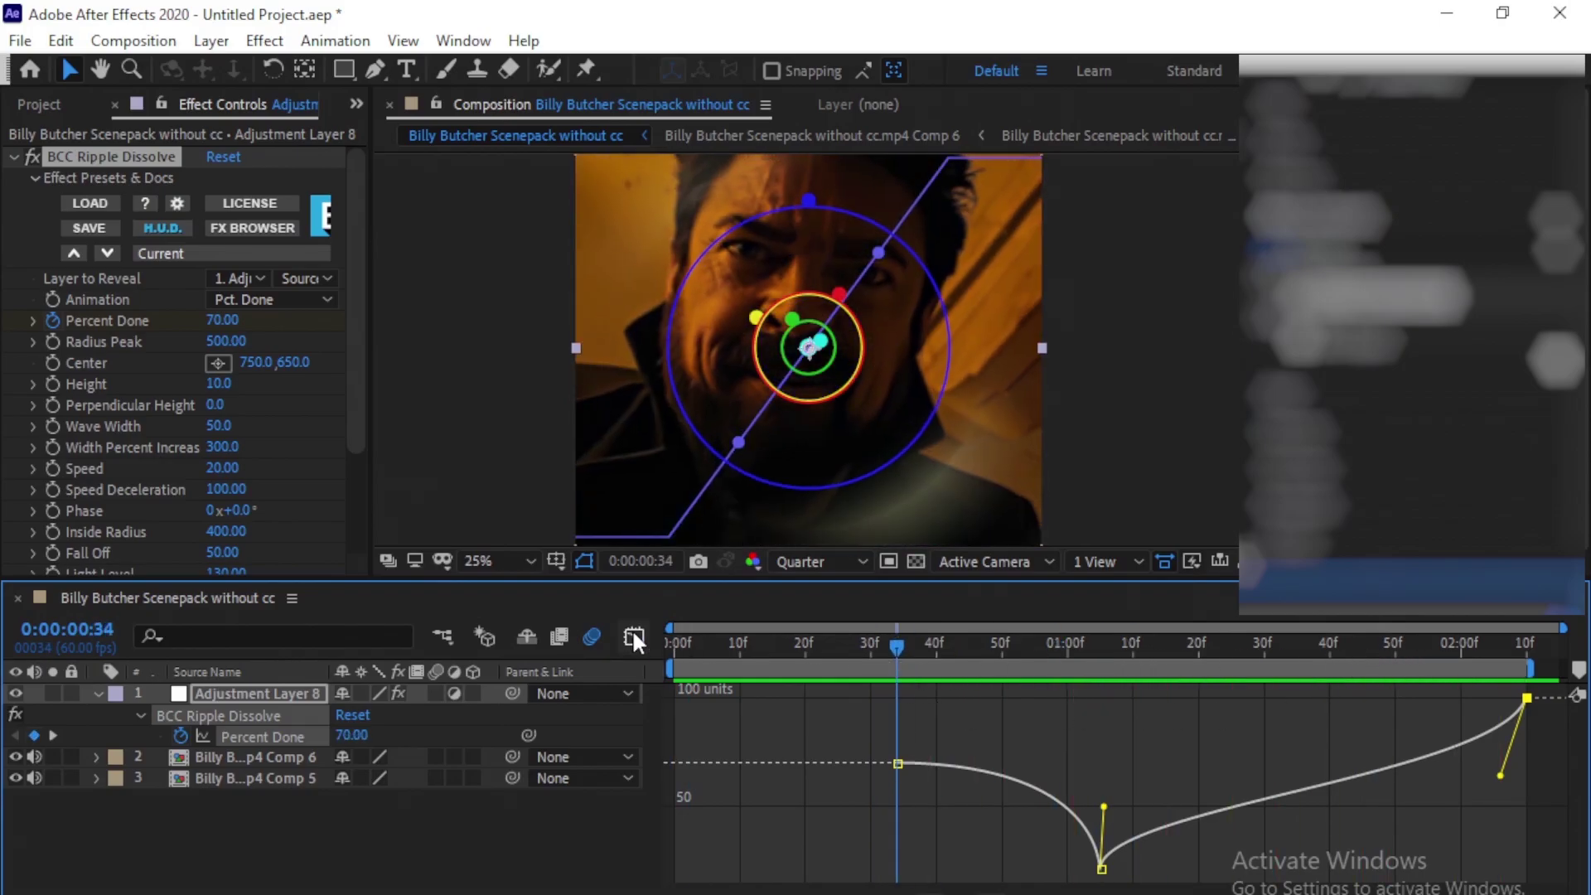
Show the adjustment layer's Opacity beside Percent Done and keyframe it at 100% at 0:00:01:05
{"action": "left_click", "coordinate": [633, 635]}
{"action": "left_click", "coordinate": [1086, 844]}
{"action": "left_click", "coordinate": [930, 696]}
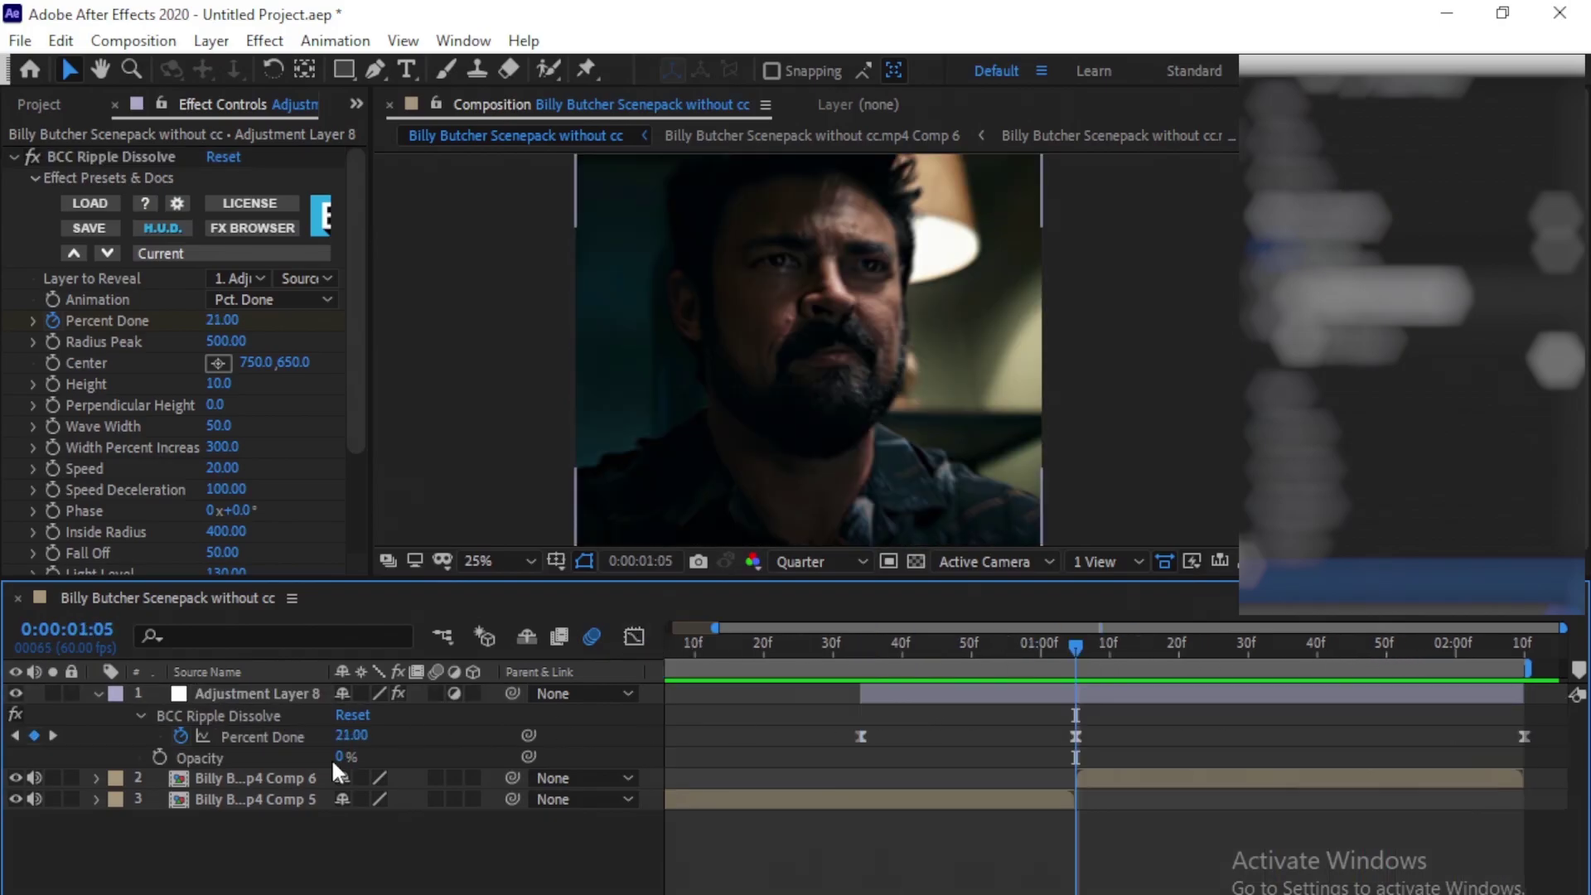
{"action": "left_click_drag", "start_coordinate": [339, 758], "coordinate": [796, 822]}
{"action": "left_click", "coordinate": [1136, 844]}
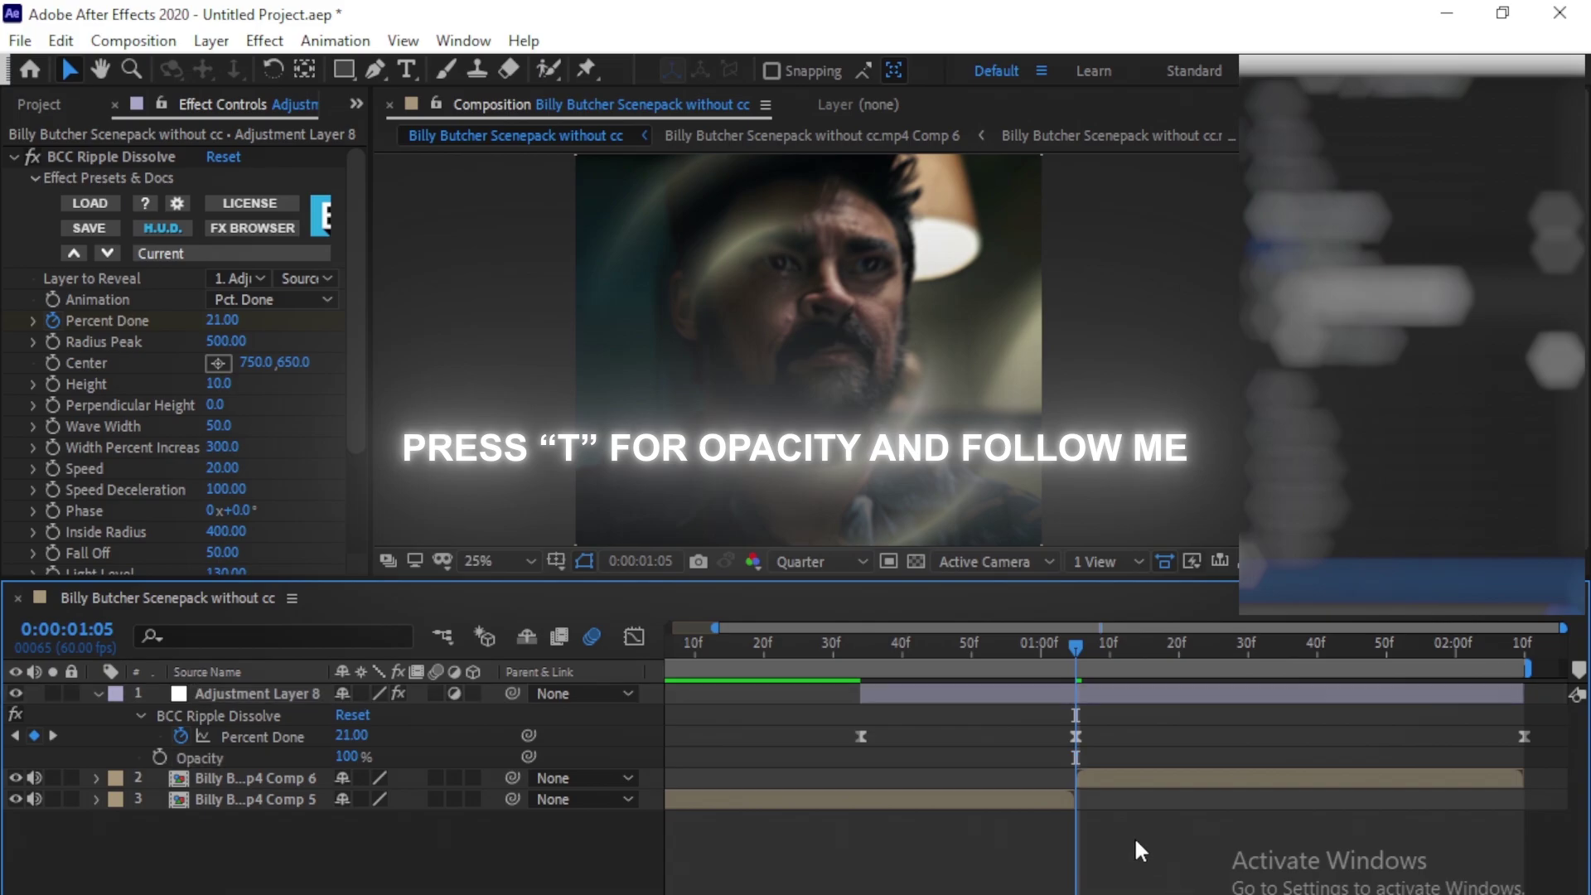
{"action": "left_click", "coordinate": [158, 756]}
Keyframe the adjustment layer's Opacity at 0% at its start, 0:00:00:34, and ease both opacity keyframes
{"action": "key", "text": "Page_Up"}
{"action": "key", "text": "Page_Up"}
{"action": "key", "text": "Page_Up"}
{"action": "key", "text": "Page_Up"}
{"action": "key", "text": "Page_Up"}
{"action": "key", "text": "Page_Up"}
{"action": "key", "text": "Page_Up"}
{"action": "key", "text": "Page_Up"}
{"action": "key", "text": "Page_Up"}
{"action": "key", "text": "Page_Up"}
{"action": "key", "text": "Page_Up"}
{"action": "key", "text": "Page_Up"}
{"action": "key", "text": "Page_Up"}
{"action": "key", "text": "Page_Up"}
{"action": "key", "text": "Page_Up"}
{"action": "key", "text": "Page_Up"}
{"action": "key", "text": "Page_Up"}
{"action": "key", "text": "Page_Up"}
{"action": "key", "text": "Page_Up"}
{"action": "key", "text": "Page_Up"}
{"action": "left_click_drag", "start_coordinate": [350, 758], "coordinate": [212, 779]}
{"action": "left_click_drag", "start_coordinate": [929, 757], "coordinate": [862, 758]}
{"action": "left_click_drag", "start_coordinate": [832, 666], "coordinate": [828, 766]}
Shape the Opacity graph so it starts slowly from 0% and climbs steeply into the 100% keyframe
{"action": "left_click", "coordinate": [634, 637]}
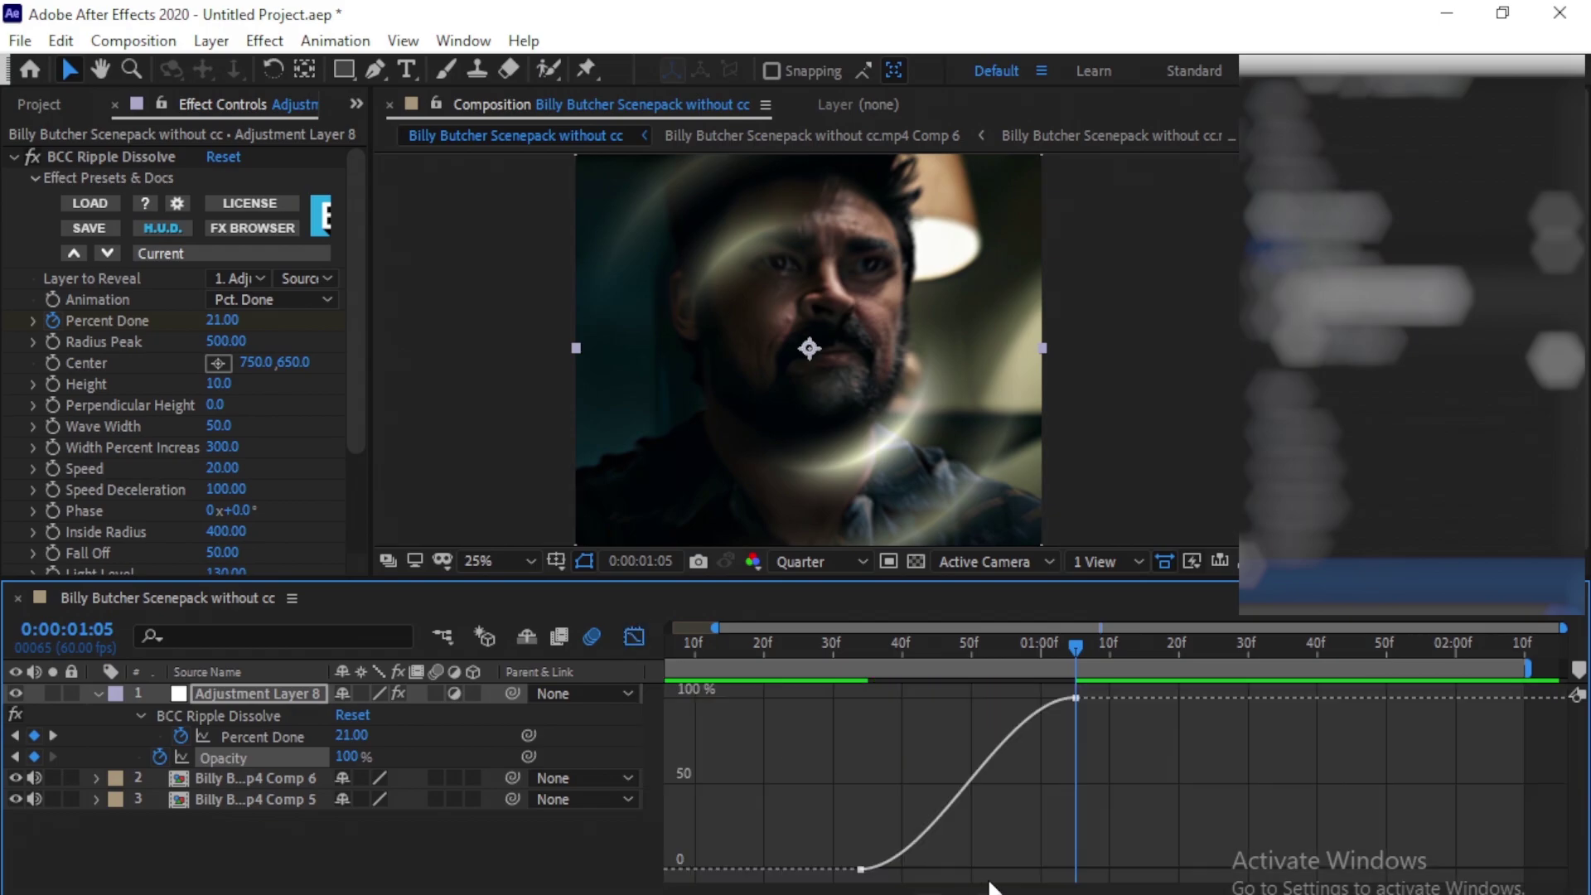
{"action": "left_click", "coordinate": [861, 869]}
{"action": "left_click_drag", "start_coordinate": [1001, 702], "coordinate": [1053, 817]}
{"action": "left_click_drag", "start_coordinate": [932, 869], "coordinate": [1011, 865]}
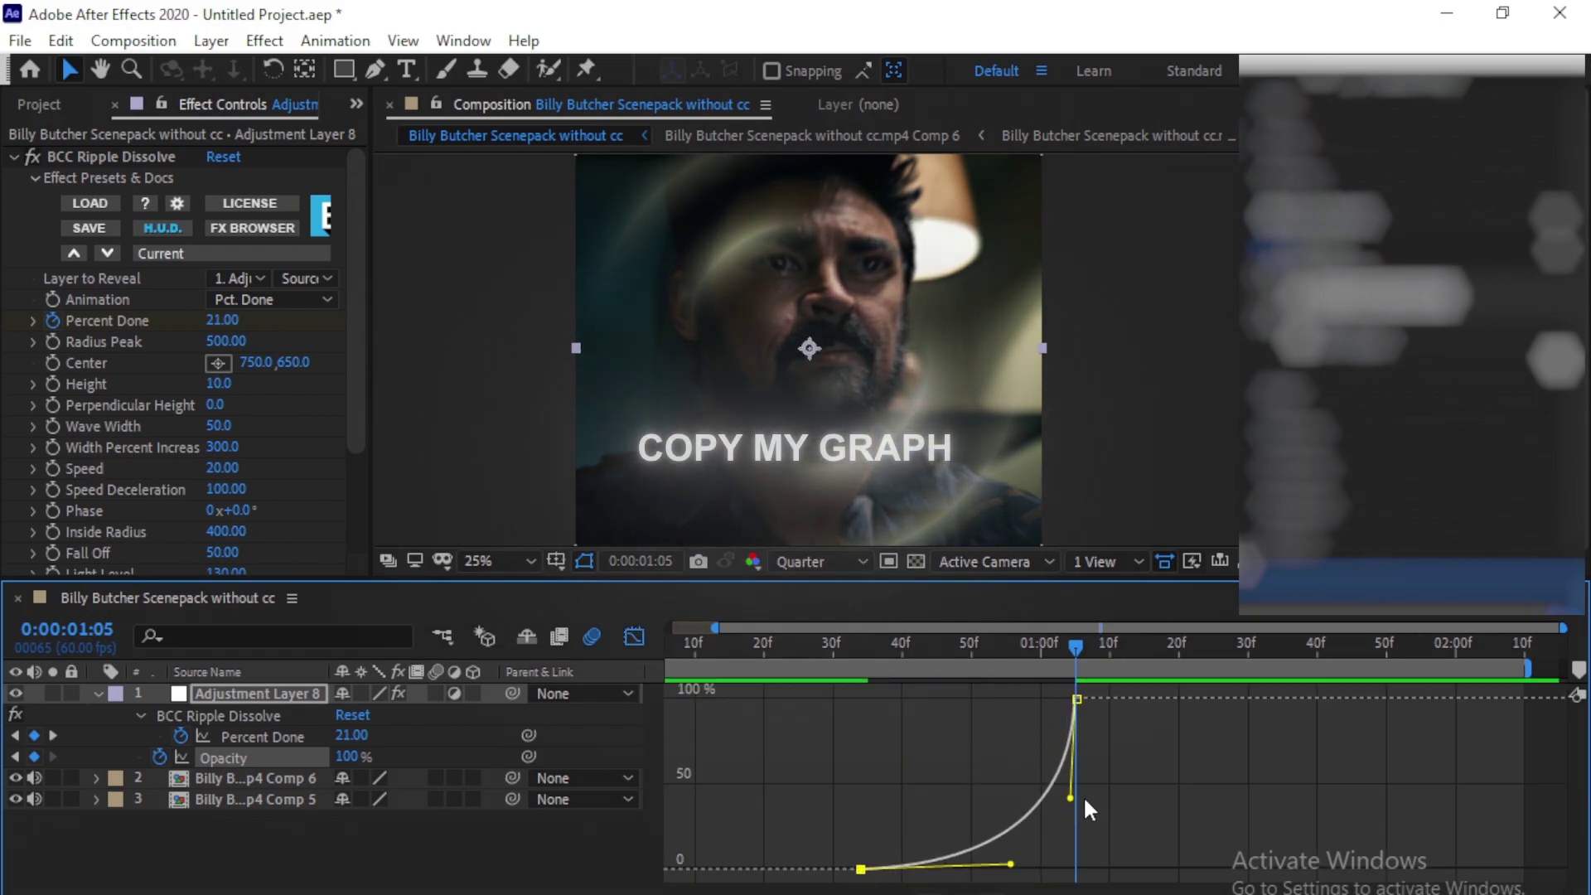
{"action": "left_click_drag", "start_coordinate": [1070, 798], "coordinate": [1061, 803]}
{"action": "left_click_drag", "start_coordinate": [1008, 863], "coordinate": [1000, 856]}
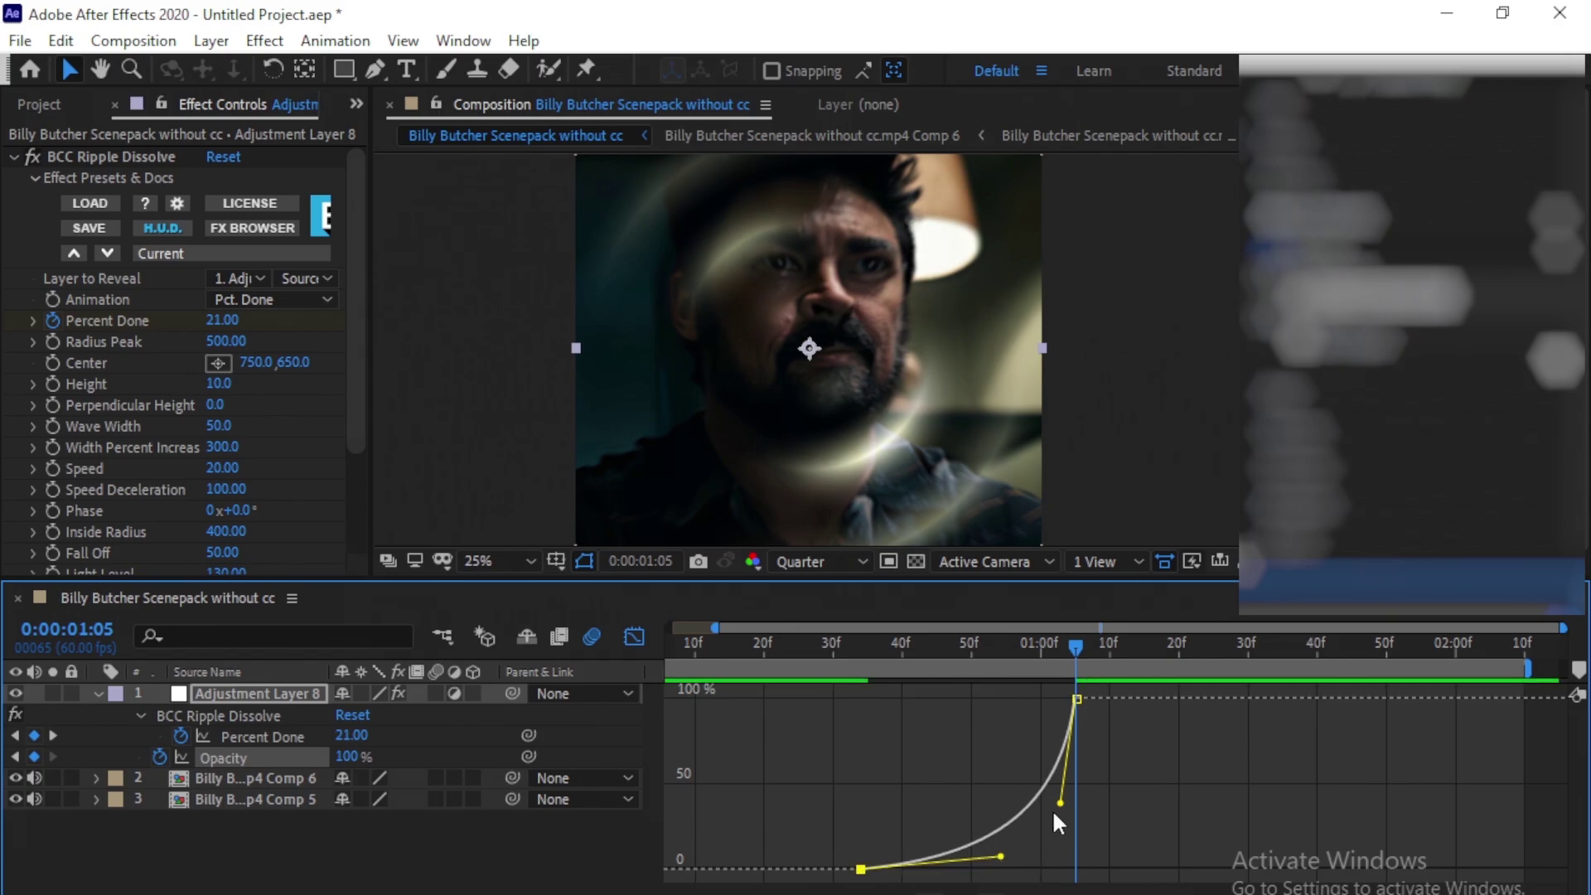
Preview the transition and soften the Opacity curve by adjusting the handles of both keyframes
{"action": "left_click_drag", "start_coordinate": [1075, 646], "coordinate": [1103, 783]}
{"action": "key", "text": "space"}
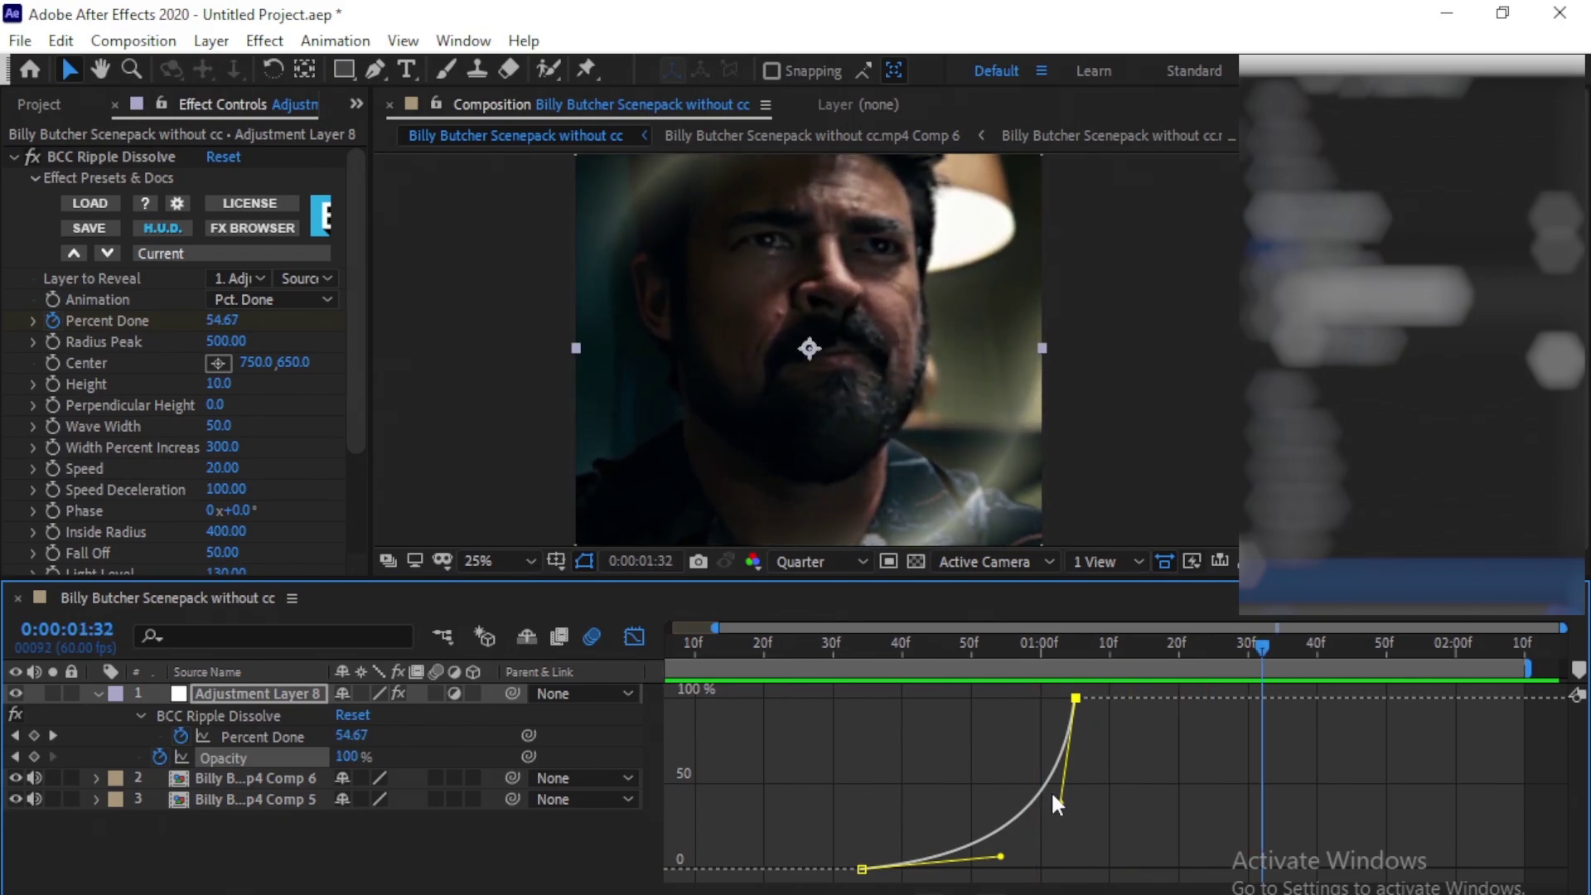
{"action": "mouse_move", "coordinate": [1062, 803]}
{"action": "left_mouse_down"}
{"action": "mouse_move", "coordinate": [1079, 799]}
{"action": "mouse_move", "coordinate": [1058, 819]}
{"action": "mouse_move", "coordinate": [1049, 796]}
{"action": "left_mouse_up"}
{"action": "left_click_drag", "start_coordinate": [1000, 856], "coordinate": [976, 856]}
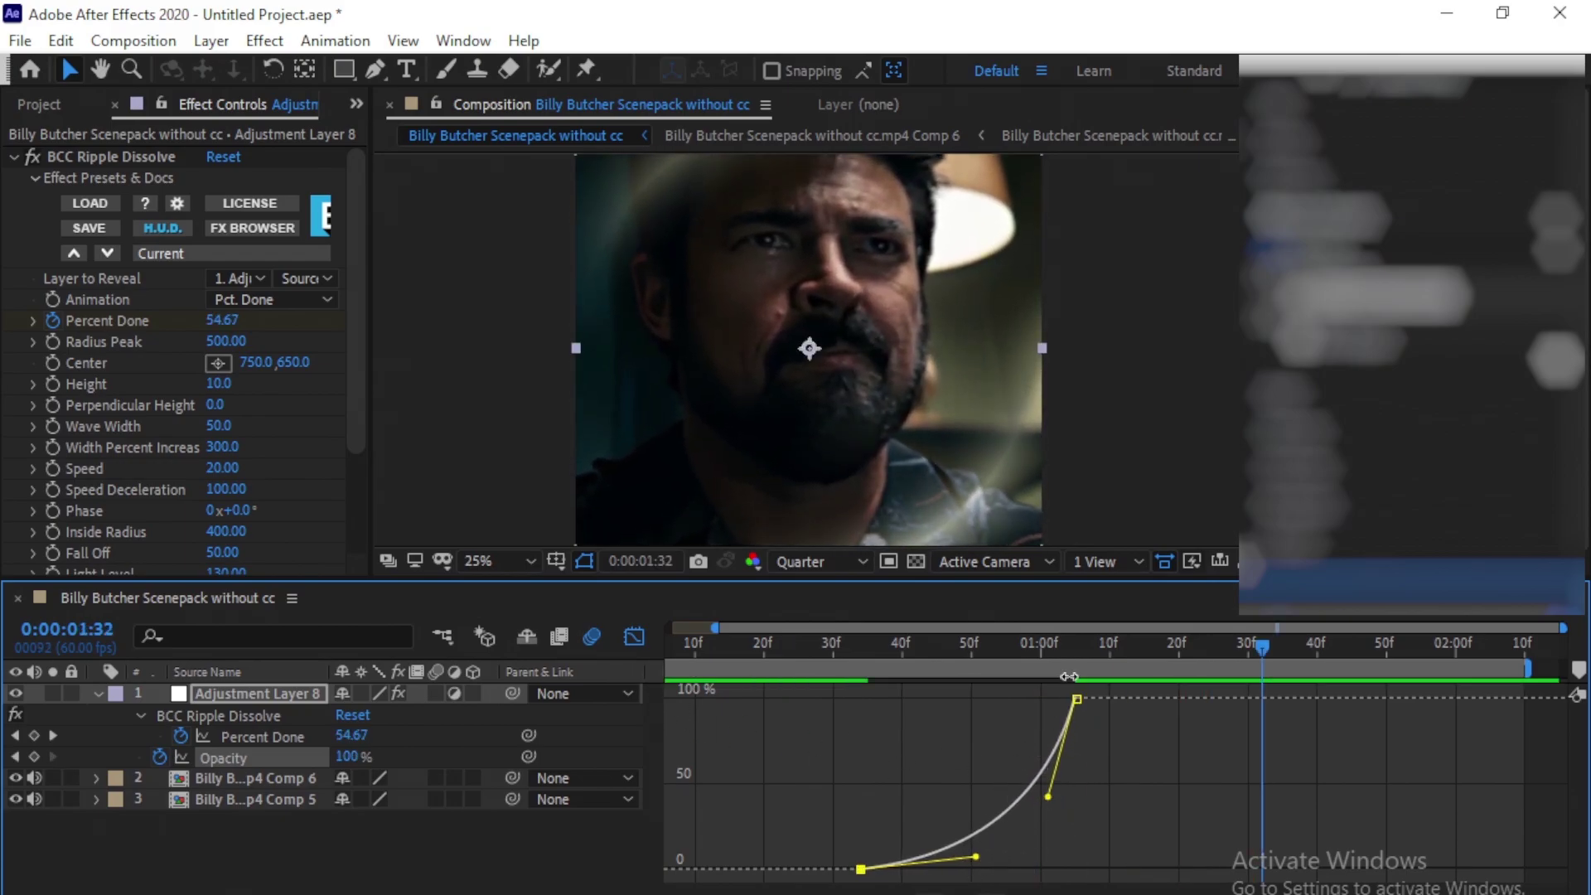
Preview the transition with the softened Opacity curve and switch the timeline from the graph back to layer bars
{"action": "left_click_drag", "start_coordinate": [1066, 648], "coordinate": [875, 660]}
{"action": "key", "text": "space"}
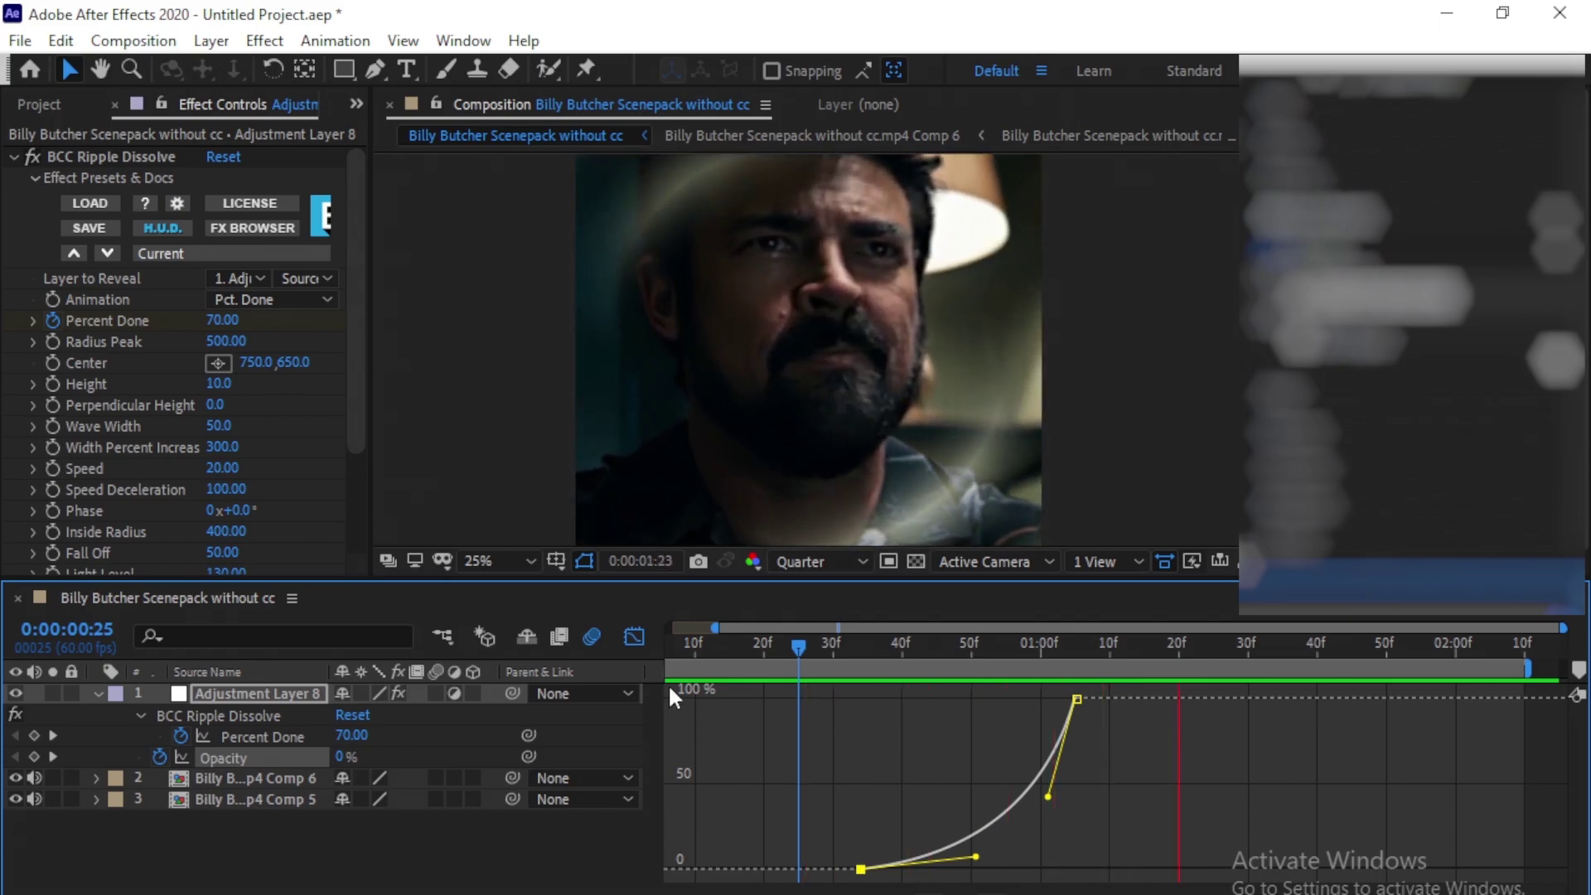
{"action": "left_click", "coordinate": [630, 639]}
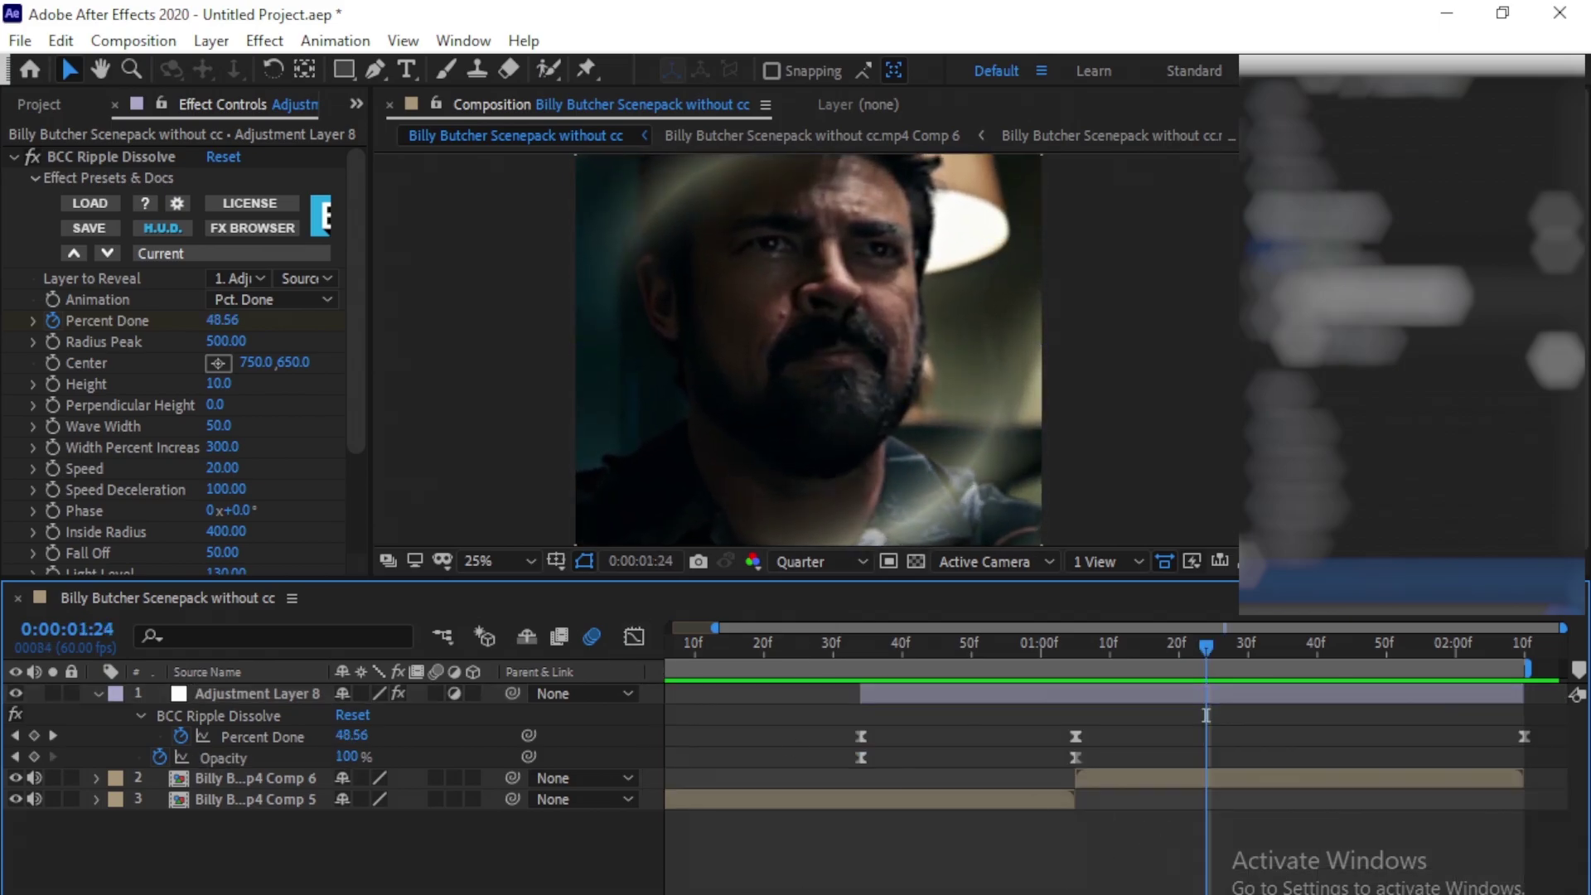
Change the Light Color of BCC Ripple Dissolve on the adjustment layer to red
{"action": "key", "text": "minus"}
{"action": "left_click", "coordinate": [1212, 693]}
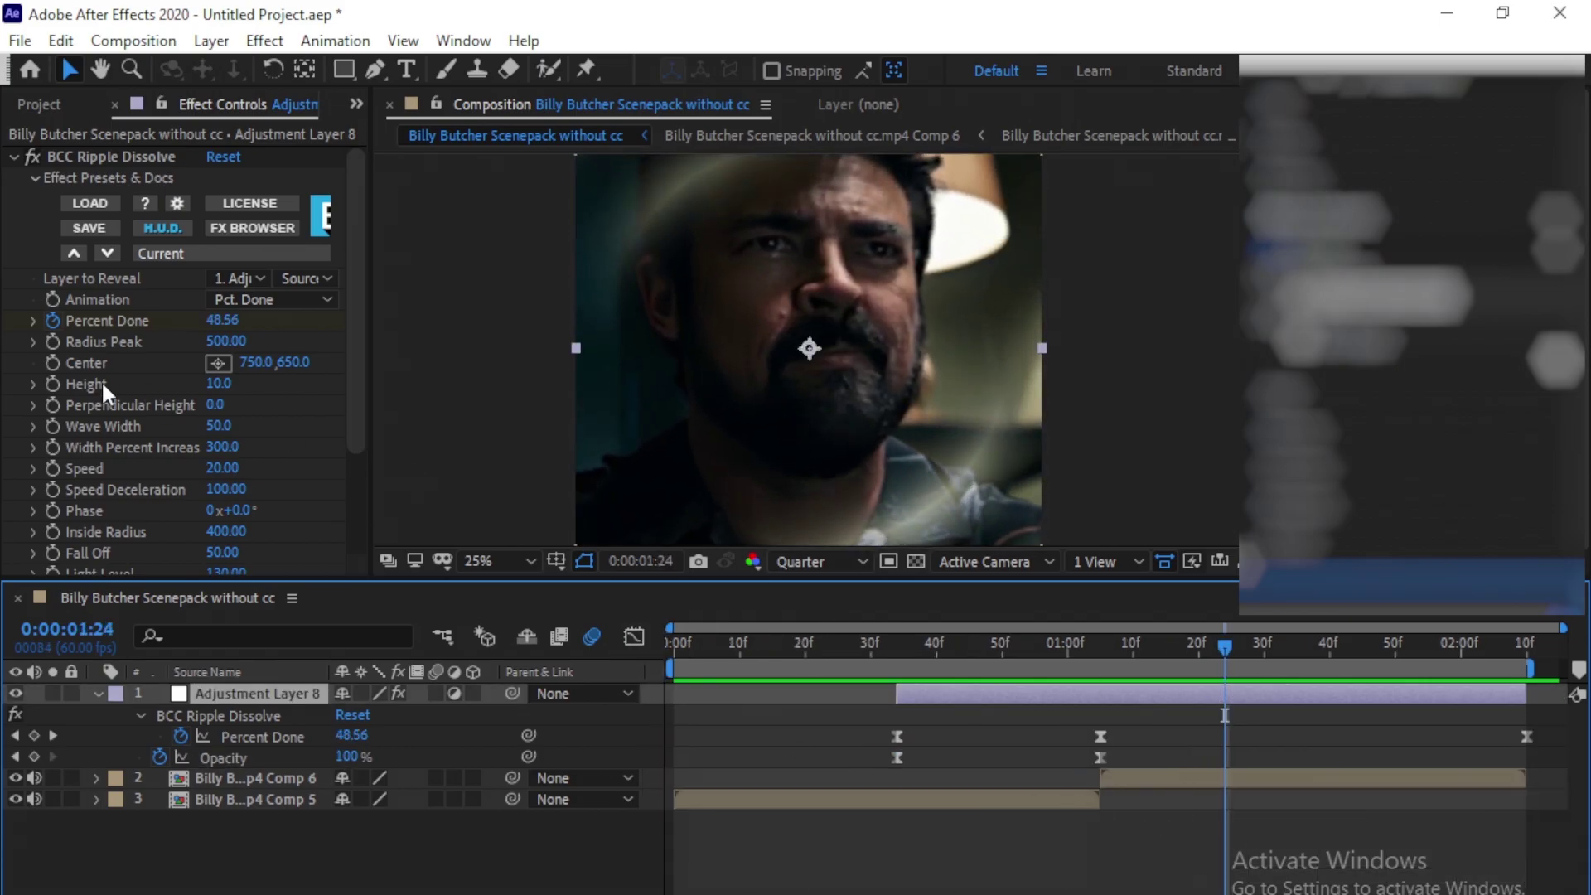
{"action": "scroll", "coordinate": [217, 465], "scroll_direction": "down", "scroll_amount": 3}
{"action": "left_click", "coordinate": [217, 458]}
{"action": "left_click_drag", "start_coordinate": [462, 537], "coordinate": [458, 440]}
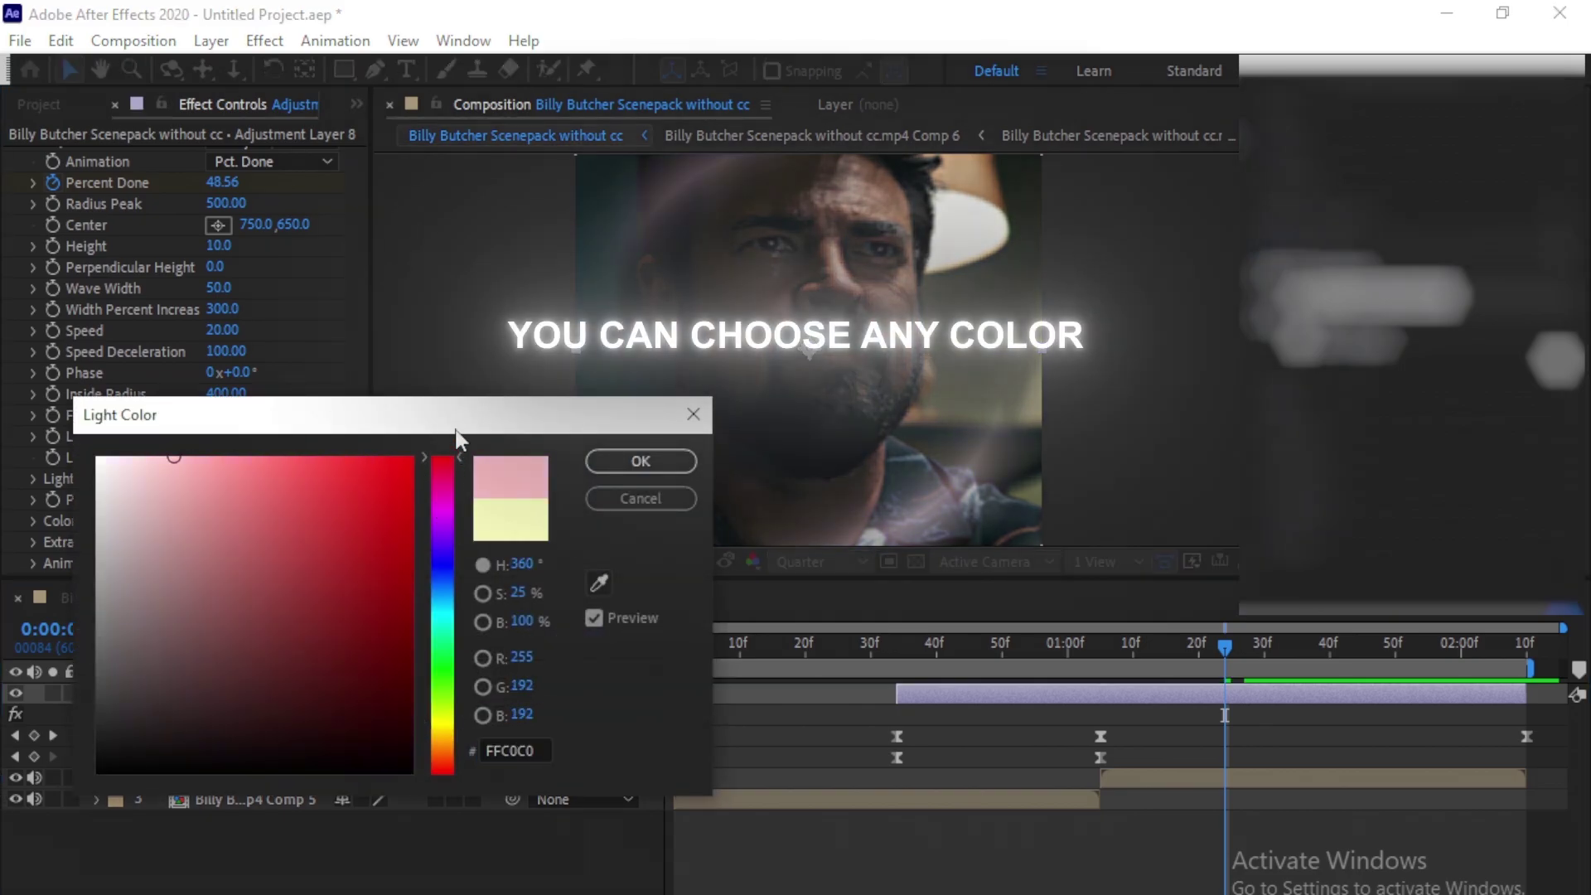
{"action": "left_click", "coordinate": [411, 464]}
{"action": "left_click", "coordinate": [640, 461]}
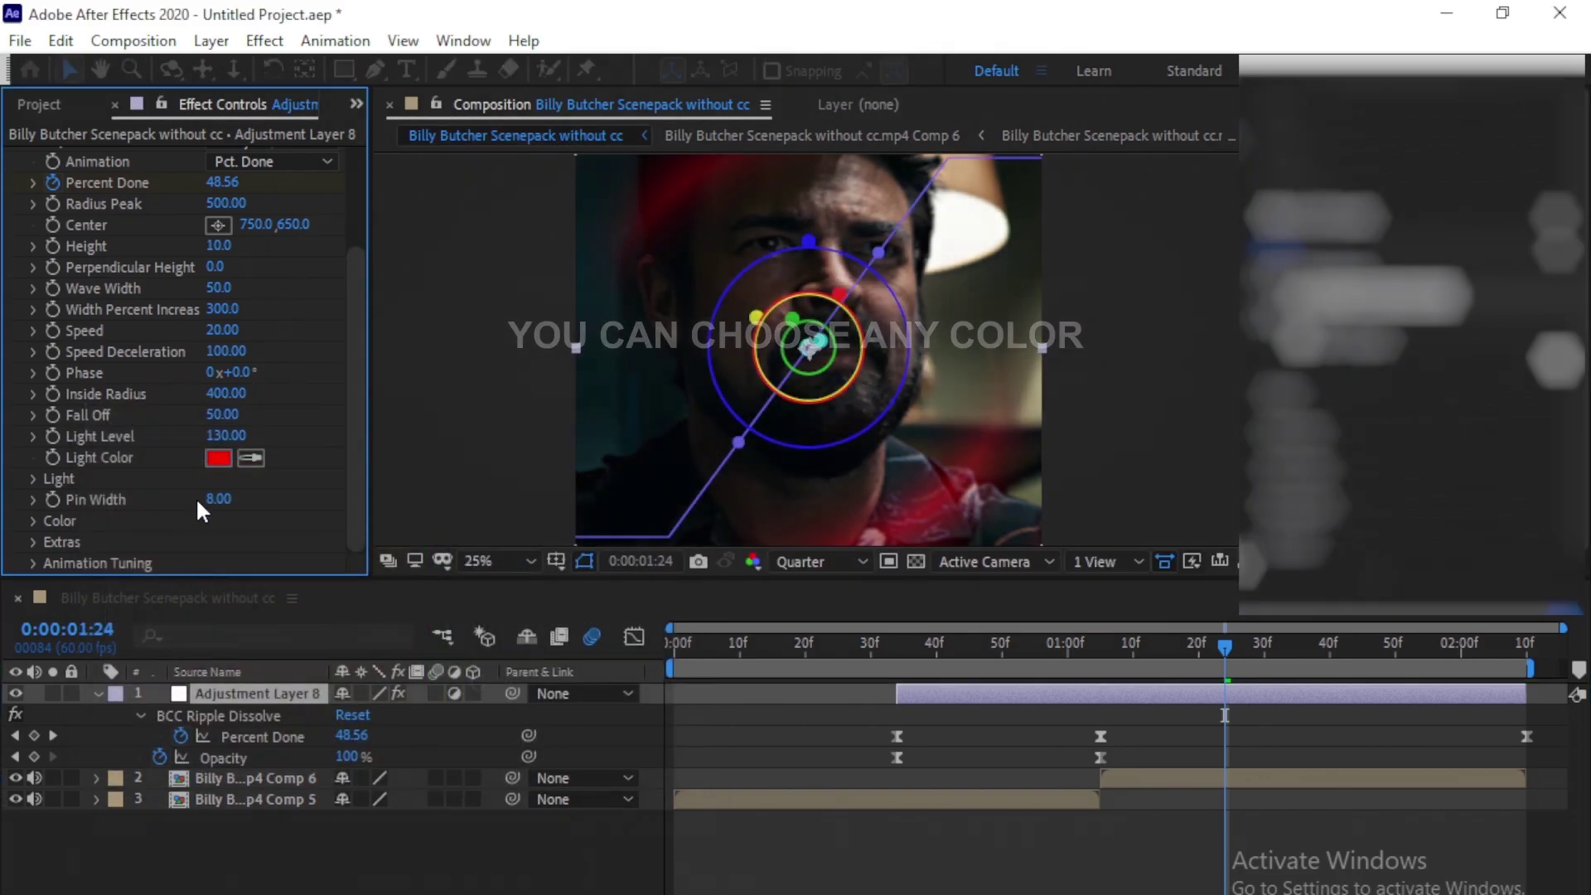
Scrub through the red ripple, collapse its layer's properties and add a second adjustment layer above it
{"action": "left_click_drag", "start_coordinate": [1210, 650], "coordinate": [1092, 728]}
{"action": "left_click", "coordinate": [99, 696]}
{"action": "left_click_drag", "start_coordinate": [1036, 646], "coordinate": [1007, 649]}
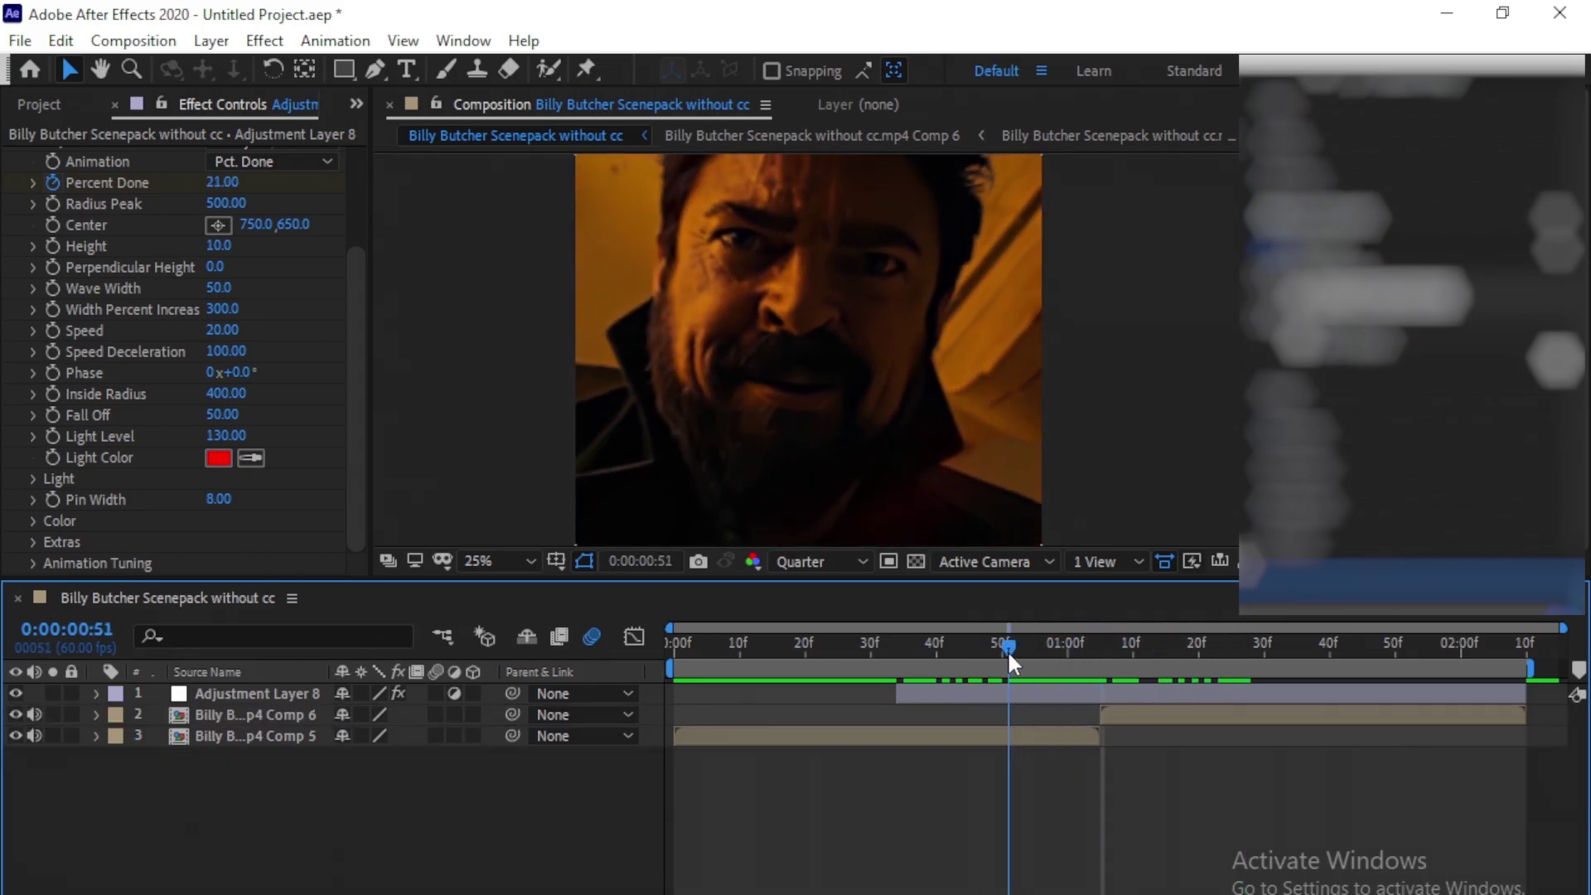
{"action": "left_click", "coordinate": [1014, 699]}
{"action": "right_click", "coordinate": [618, 807]}
{"action": "mouse_move", "coordinate": [685, 554]}
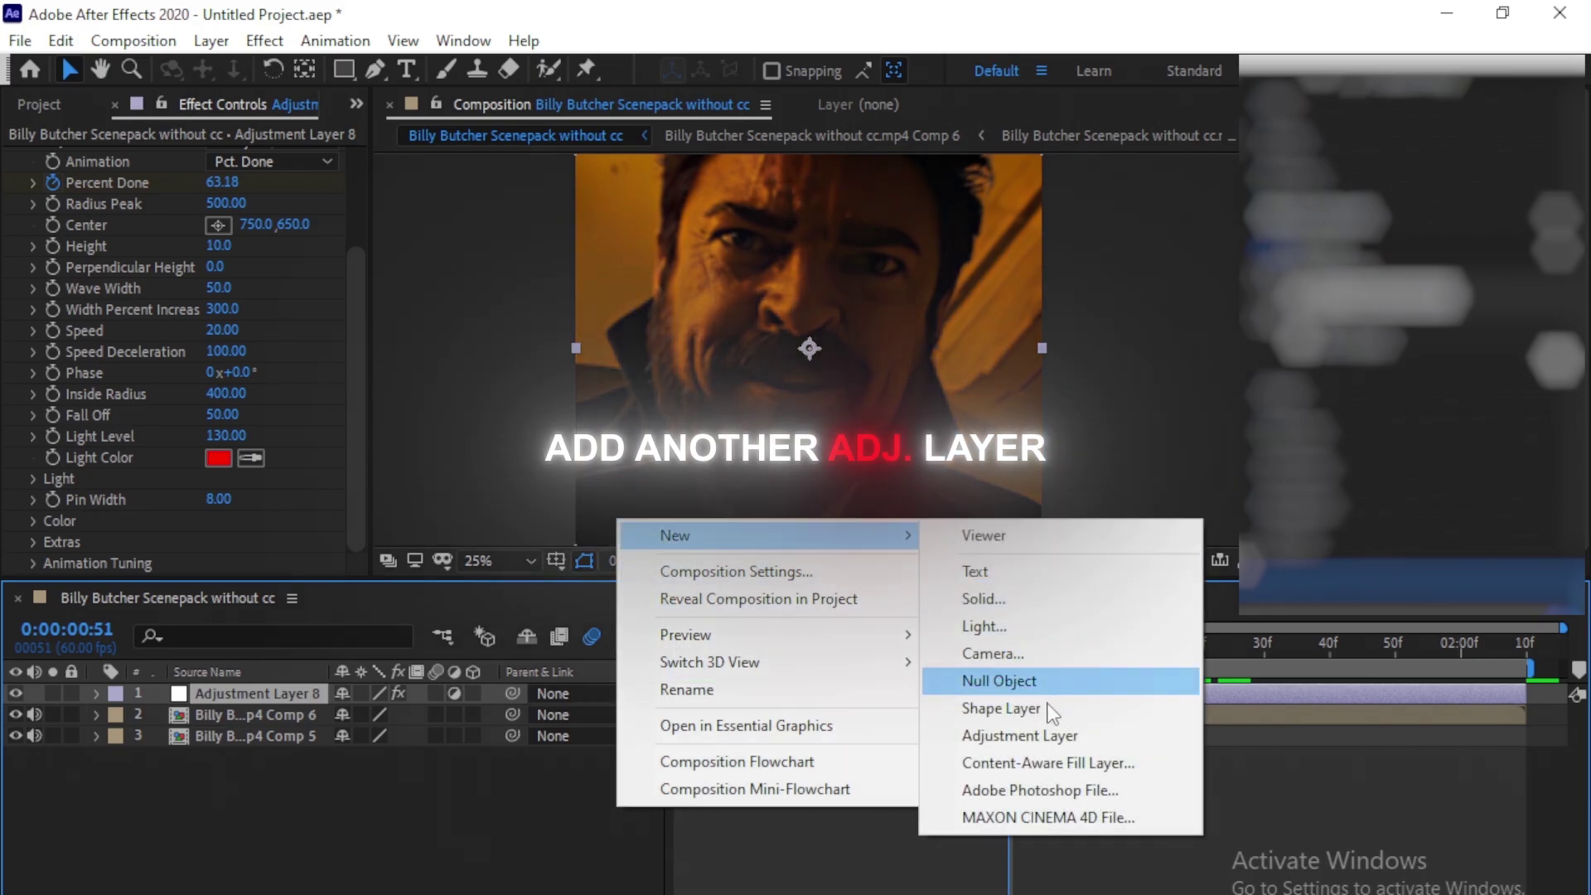
{"action": "left_click", "coordinate": [1019, 736]}
Trim the new adjustment layer so it spans from 0:00:00:51 to about 0:00:01:48
{"action": "key", "text": "ctrl+shift+d"}
{"action": "key", "text": "Delete"}
{"action": "left_click_drag", "start_coordinate": [1456, 647], "coordinate": [1002, 653]}
{"action": "left_click", "coordinate": [1538, 691]}
{"action": "key", "text": "ctrl+shift+d"}
{"action": "key", "text": "Delete"}
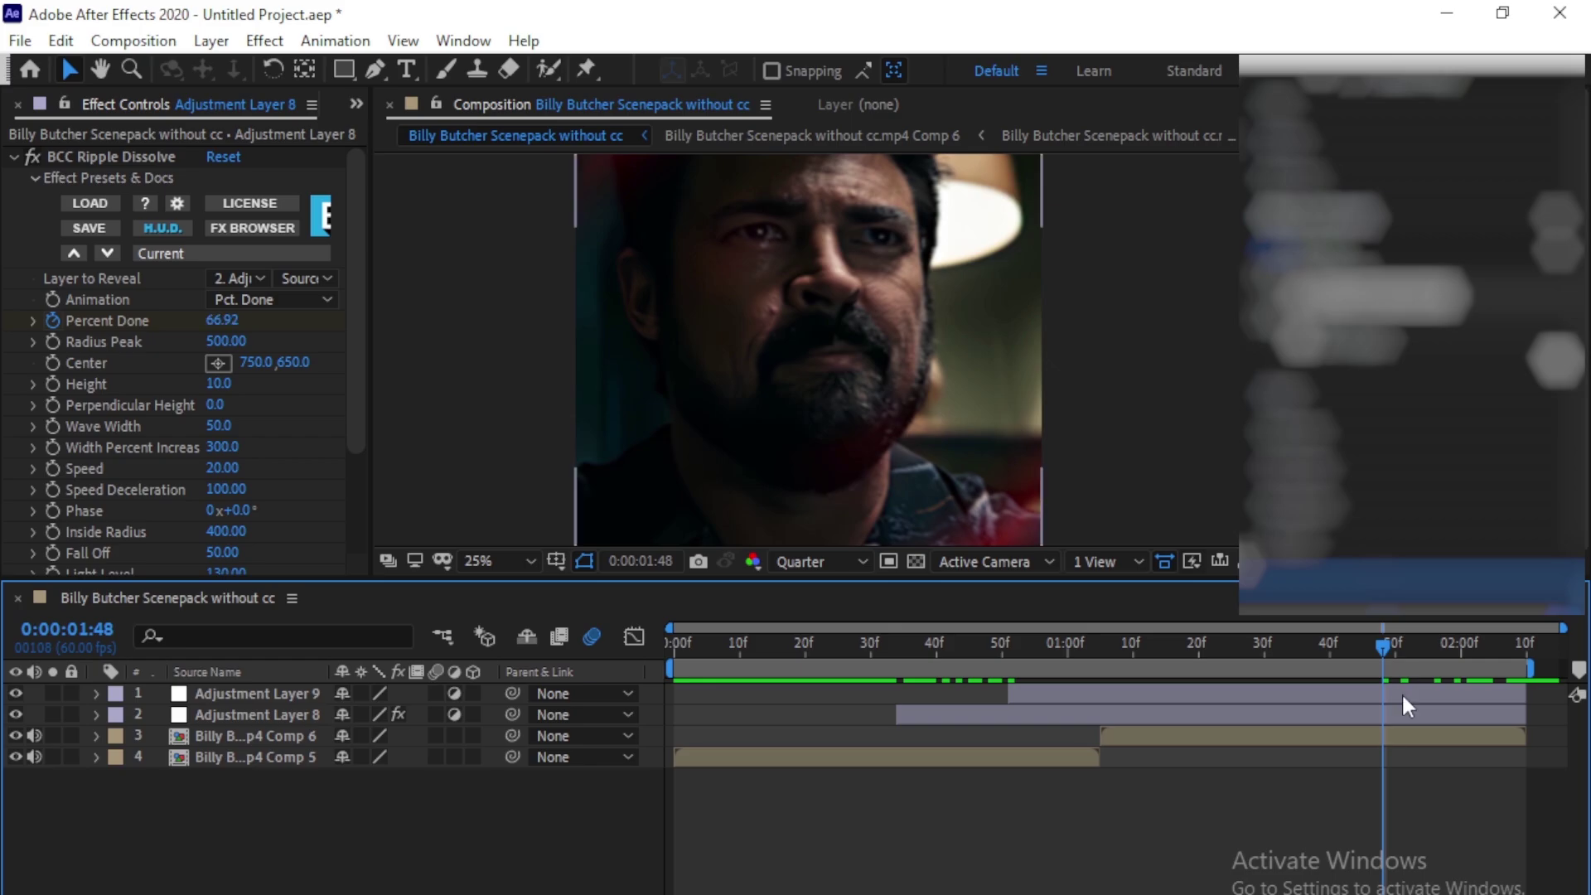
{"action": "left_click", "coordinate": [1405, 694]}
{"action": "key", "text": "ctrl+shift+d"}
{"action": "key", "text": "Delete"}
{"action": "left_click", "coordinate": [1390, 698]}
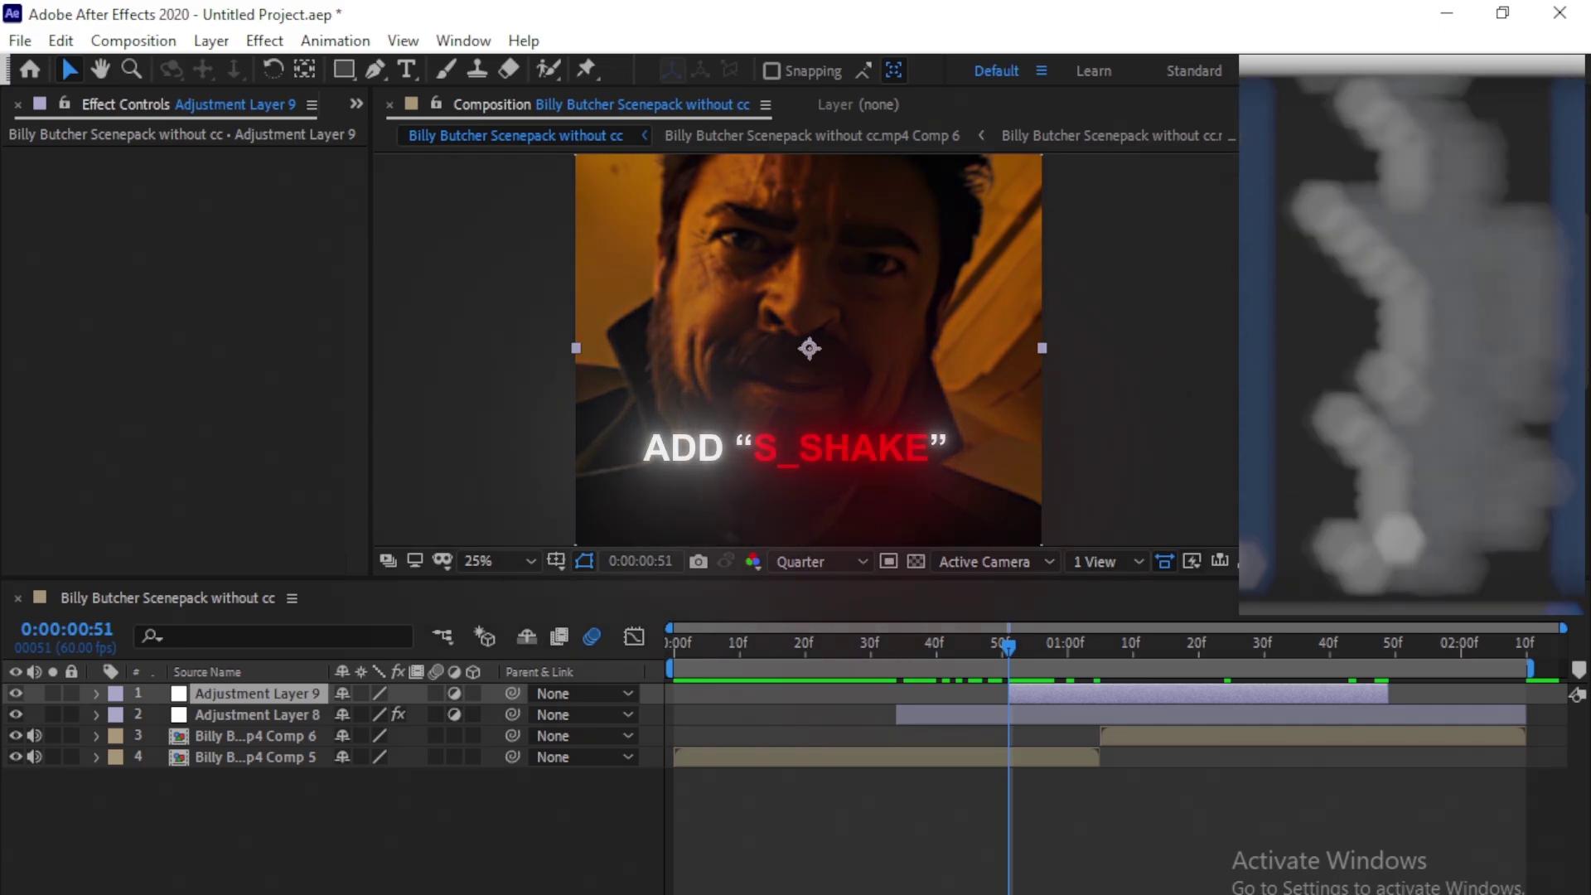
Apply S_Shake to the new adjustment layer and keyframe its Amplitude at 0.150
{"action": "left_click_drag", "start_coordinate": [1152, 606], "coordinate": [1050, 691]}
{"action": "left_click", "coordinate": [1052, 695]}
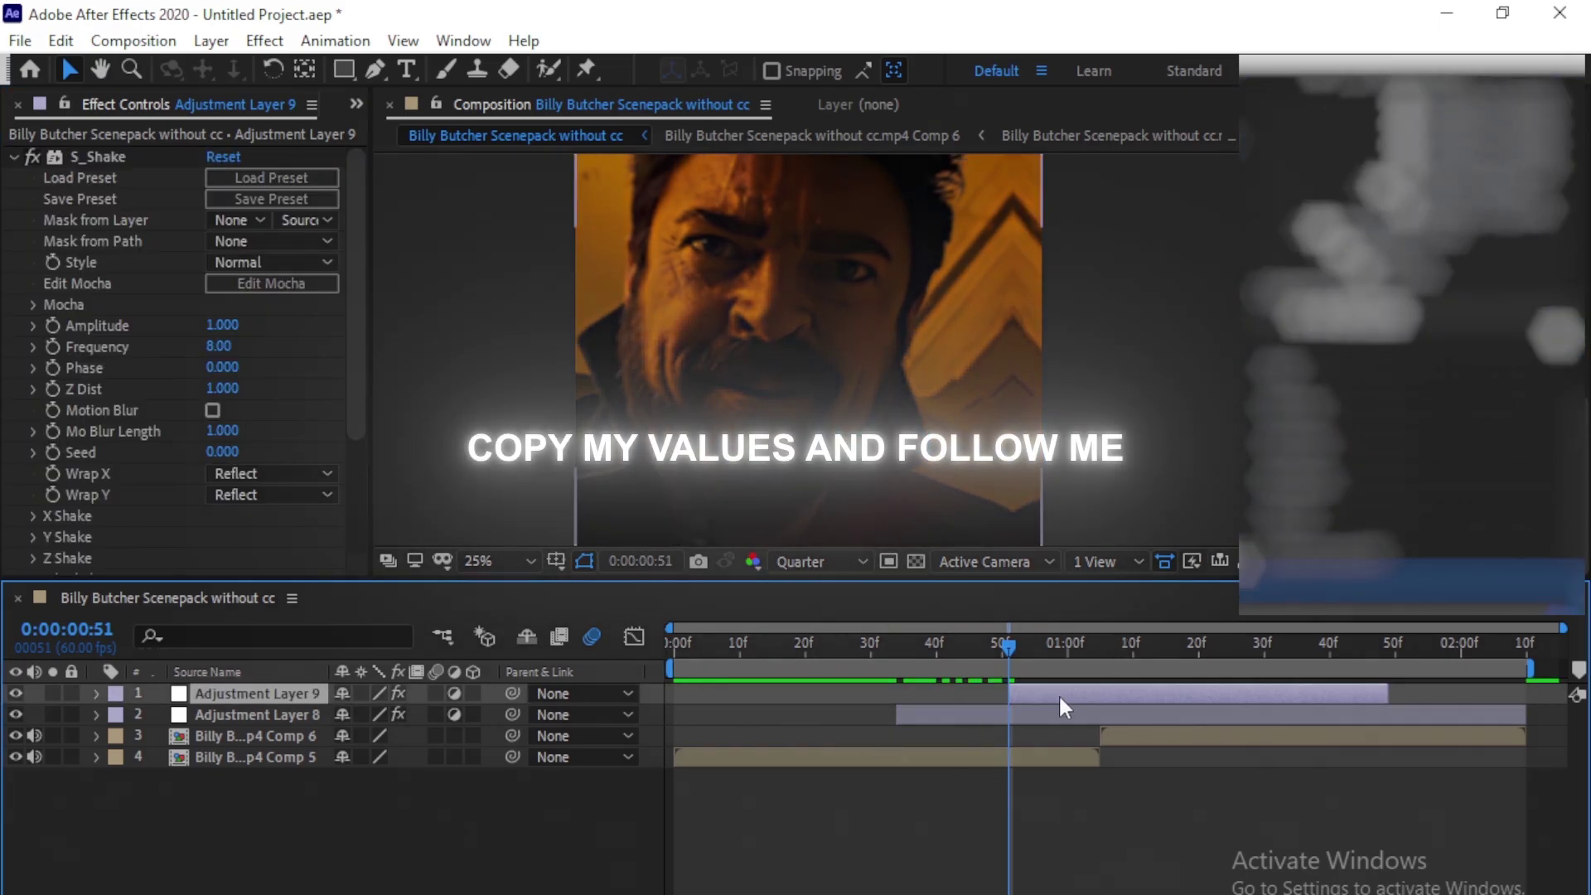
{"action": "left_click", "coordinate": [218, 326]}
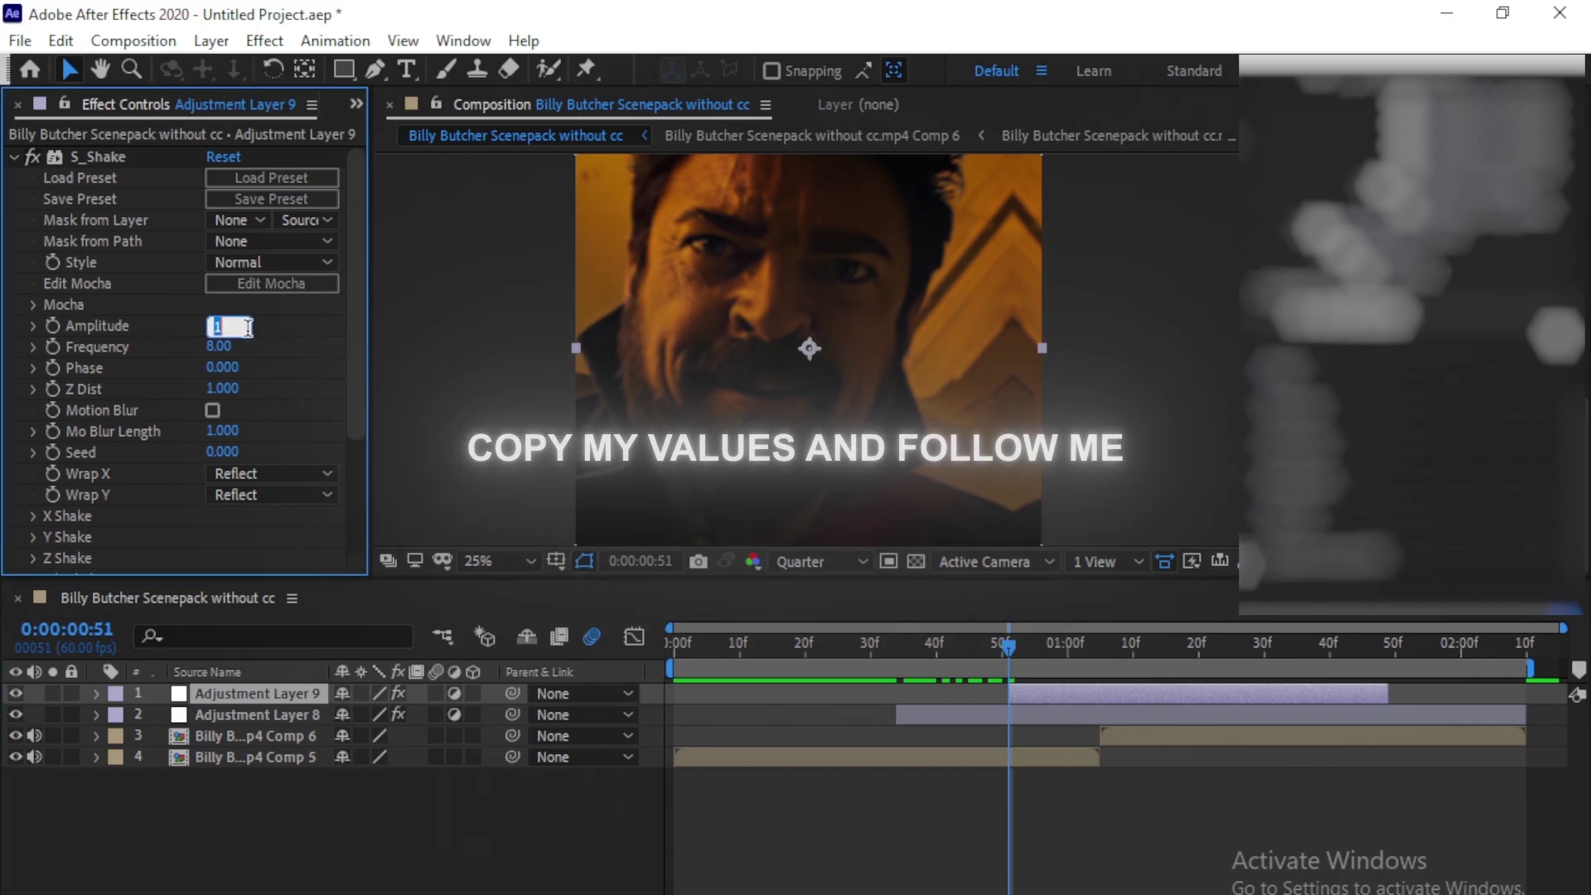
{"action": "type", "text": "0."}
{"action": "key", "text": "Return"}
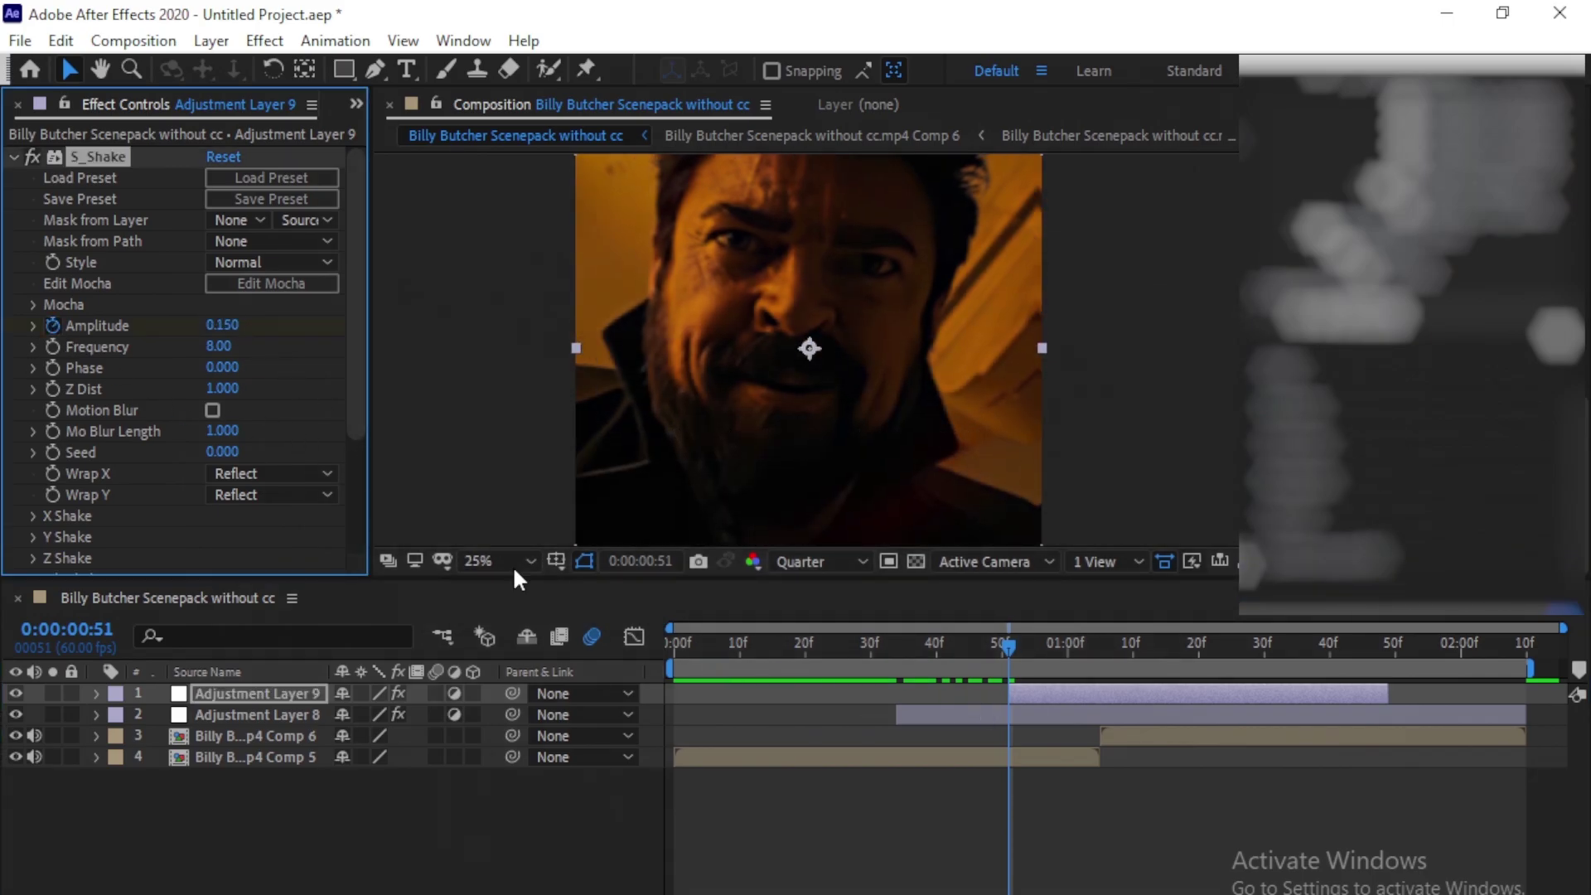
{"action": "key", "text": "u"}
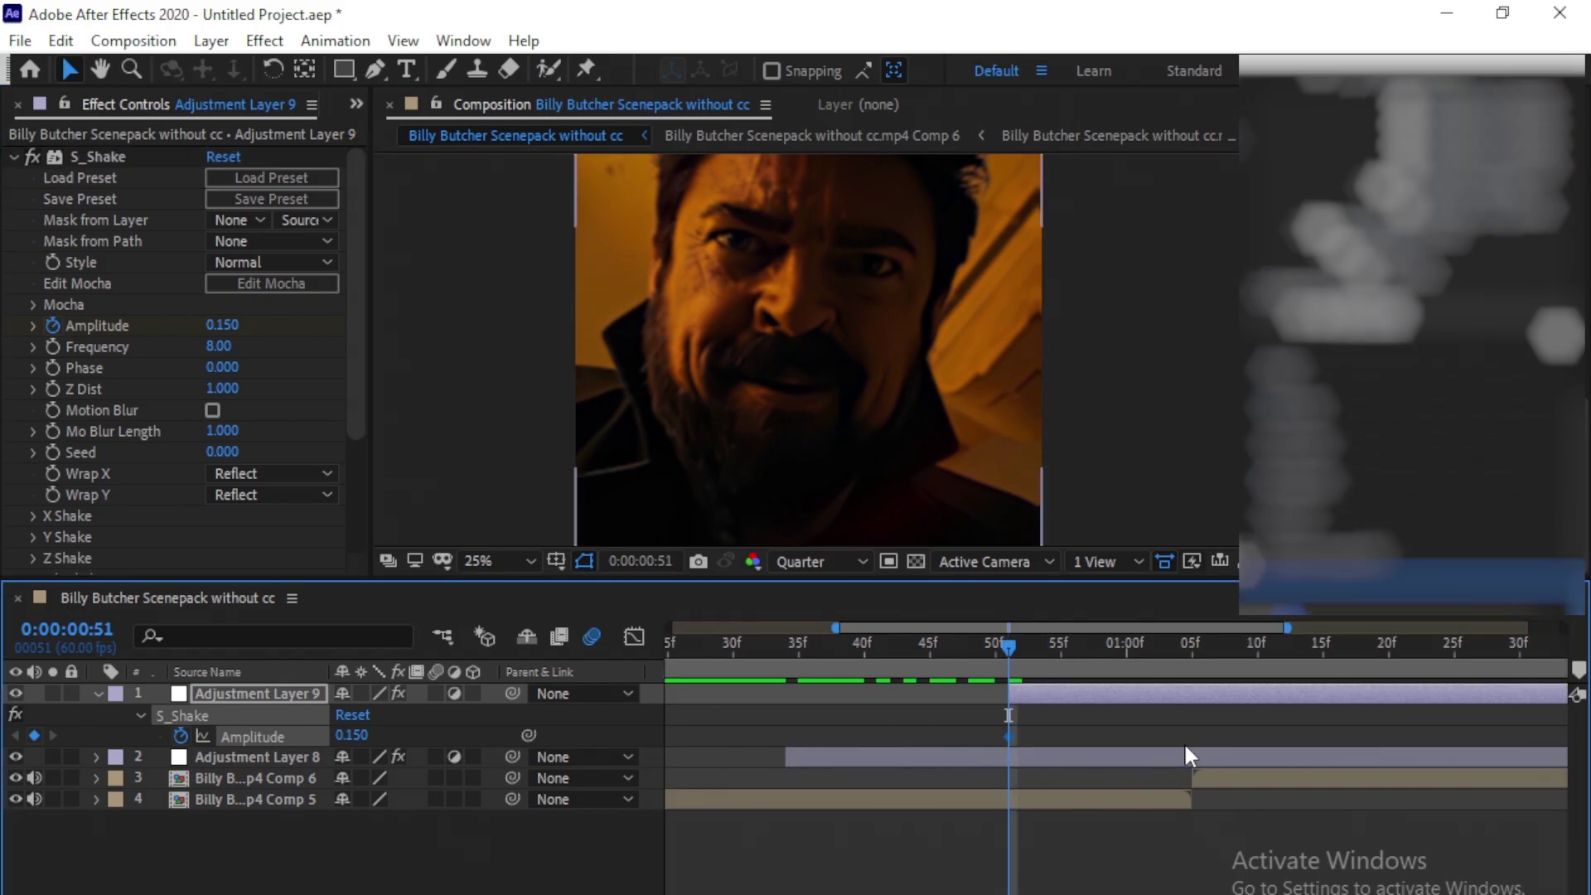
Keyframe the S_Shake Amplitude at 0 at 0:00:00:51, 0.150 at 0:00:01:05 and 0 at 0:00:01:15
{"action": "left_click_drag", "start_coordinate": [1212, 648], "coordinate": [1049, 657]}
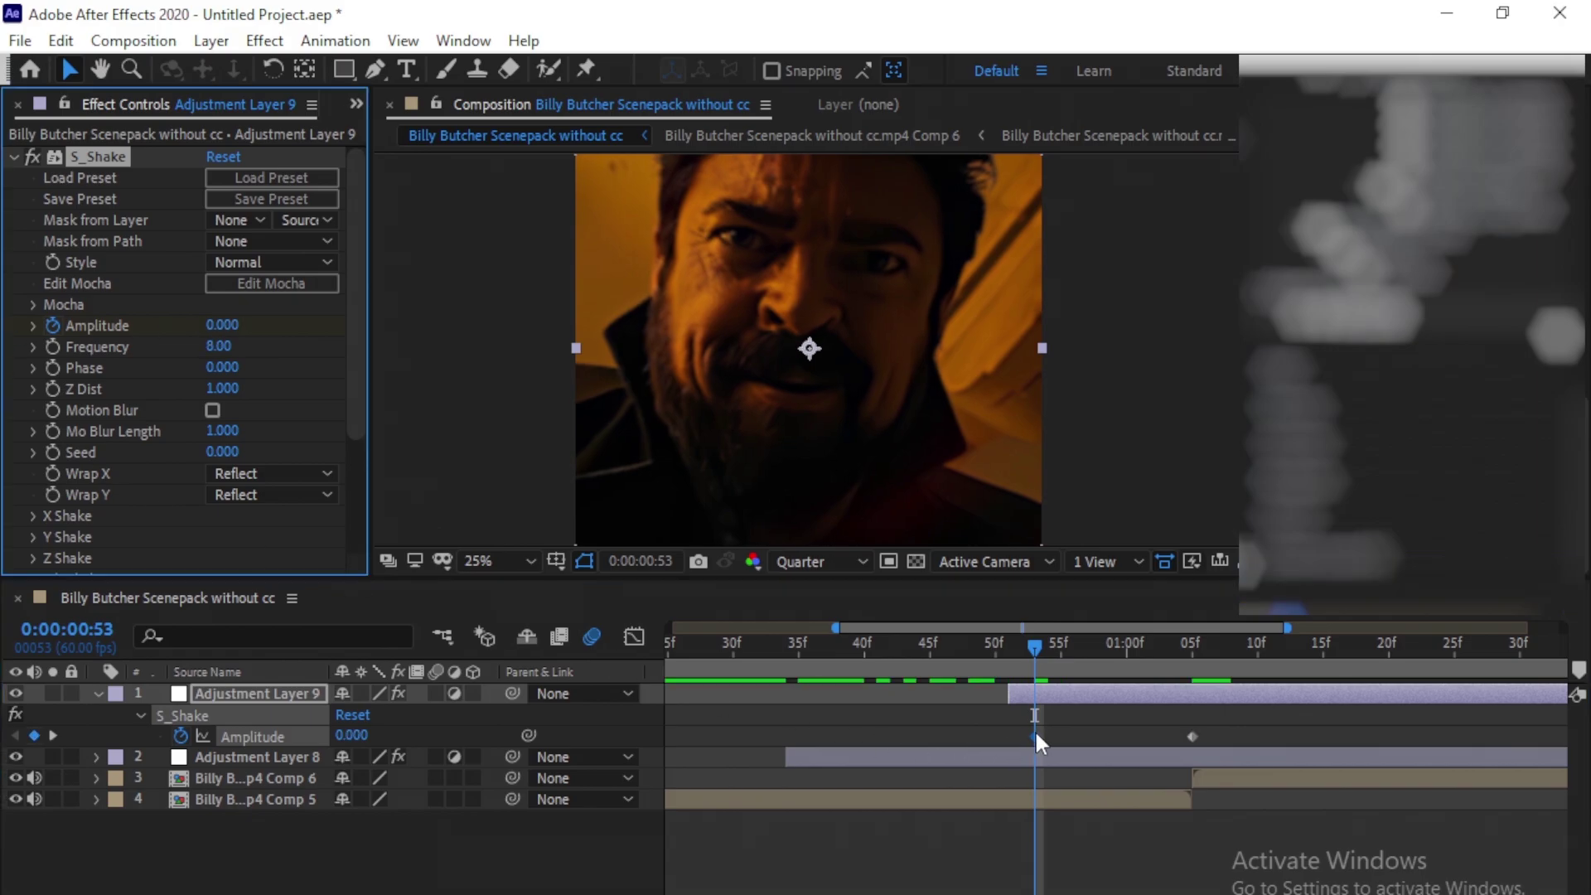
{"action": "left_click_drag", "start_coordinate": [1034, 734], "coordinate": [1006, 730]}
{"action": "left_click_drag", "start_coordinate": [1029, 650], "coordinate": [1326, 663]}
{"action": "left_click", "coordinate": [226, 326]}
{"action": "type", "text": "0"}
{"action": "key", "text": "Return"}
{"action": "key", "text": "minus"}
{"action": "key", "text": "F2"}
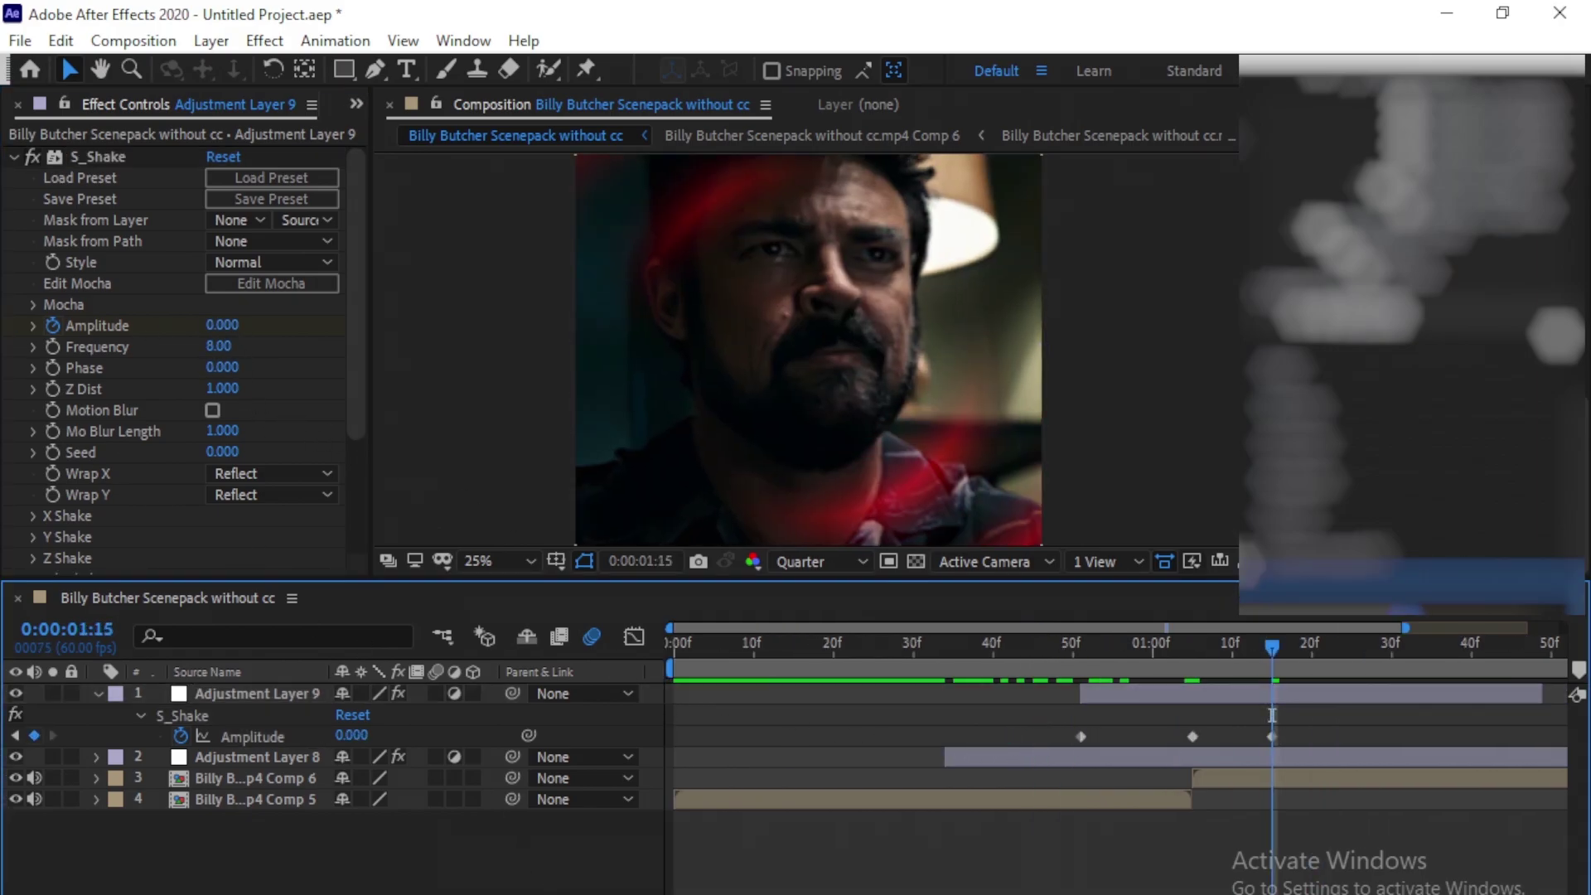
End the shake layer at 0:00:01:45 with its last Amplitude keyframe there, and easy ease all three Amplitude keyframes
{"action": "left_click_drag", "start_coordinate": [1272, 736], "coordinate": [1009, 729]}
{"action": "left_click", "coordinate": [1541, 693]}
{"action": "left_click", "coordinate": [1511, 653]}
{"action": "key", "text": "F9"}
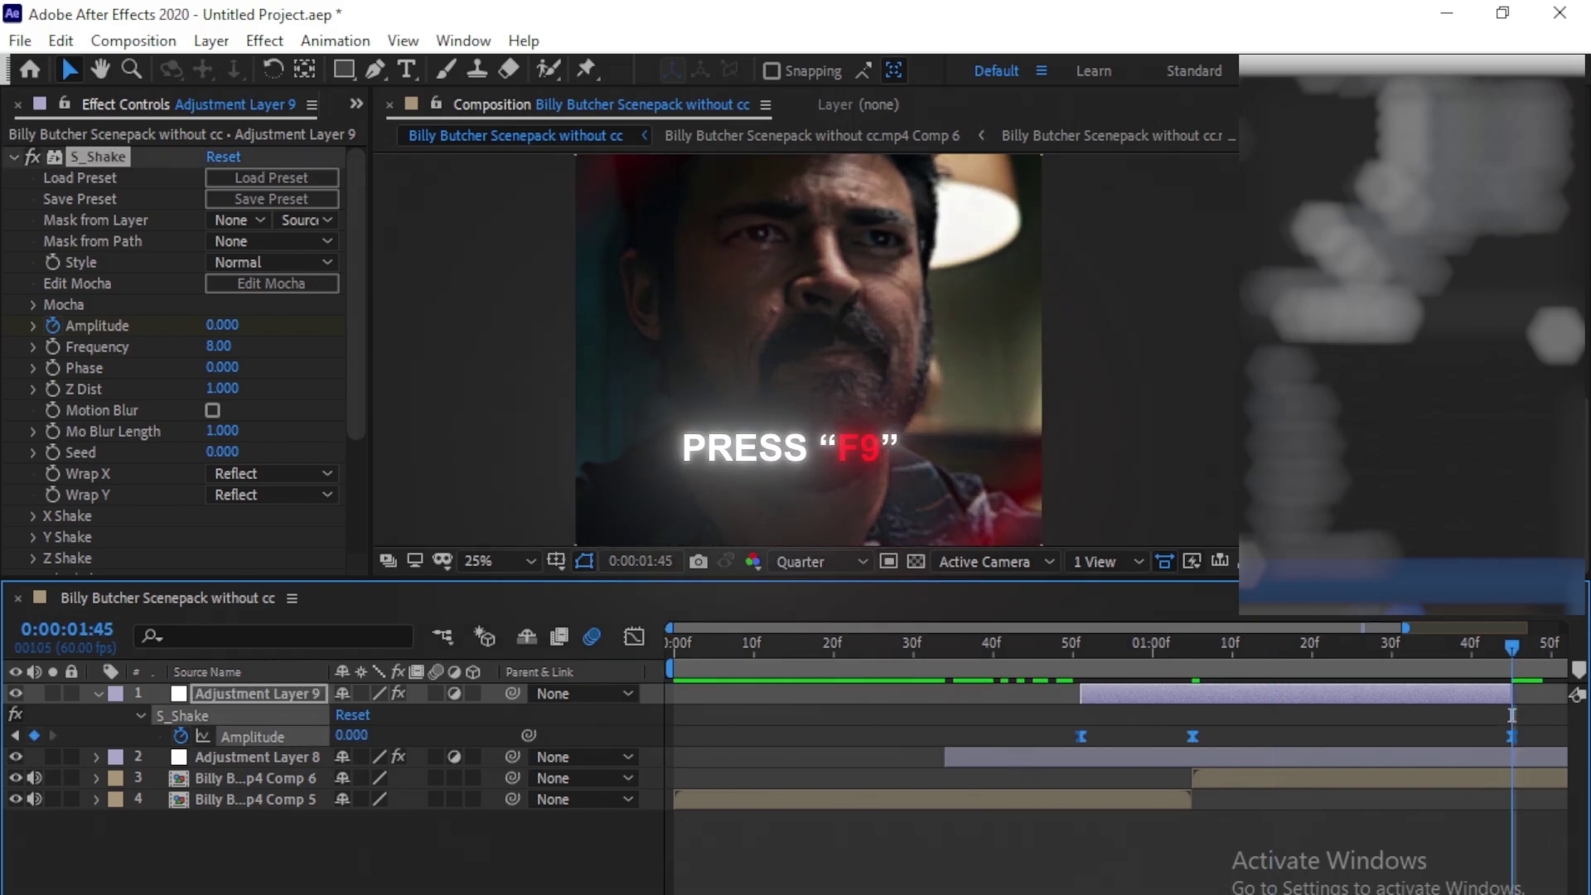
Extend the shake layer's start back to 0:00:00:44, move the first Amplitude keyframe there and preview the shake
{"action": "scroll", "coordinate": [1190, 807], "scroll_direction": "right", "scroll_amount": 3}
{"action": "left_click", "coordinate": [1188, 812]}
{"action": "left_click_drag", "start_coordinate": [1016, 653], "coordinate": [803, 655]}
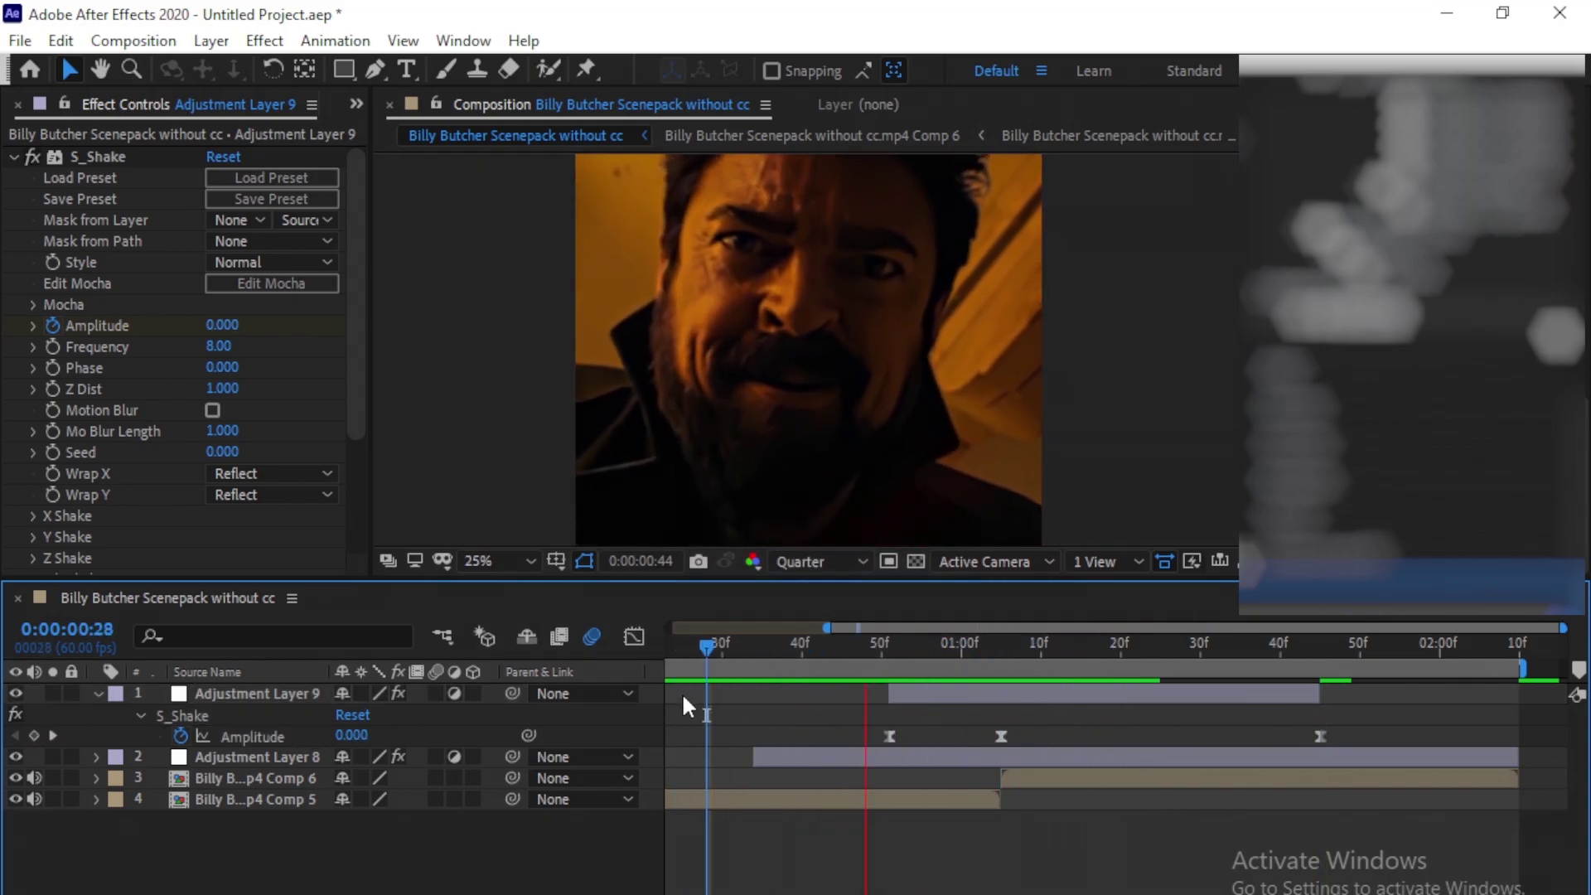
{"action": "left_click_drag", "start_coordinate": [1165, 650], "coordinate": [829, 696]}
{"action": "left_click", "coordinate": [841, 692]}
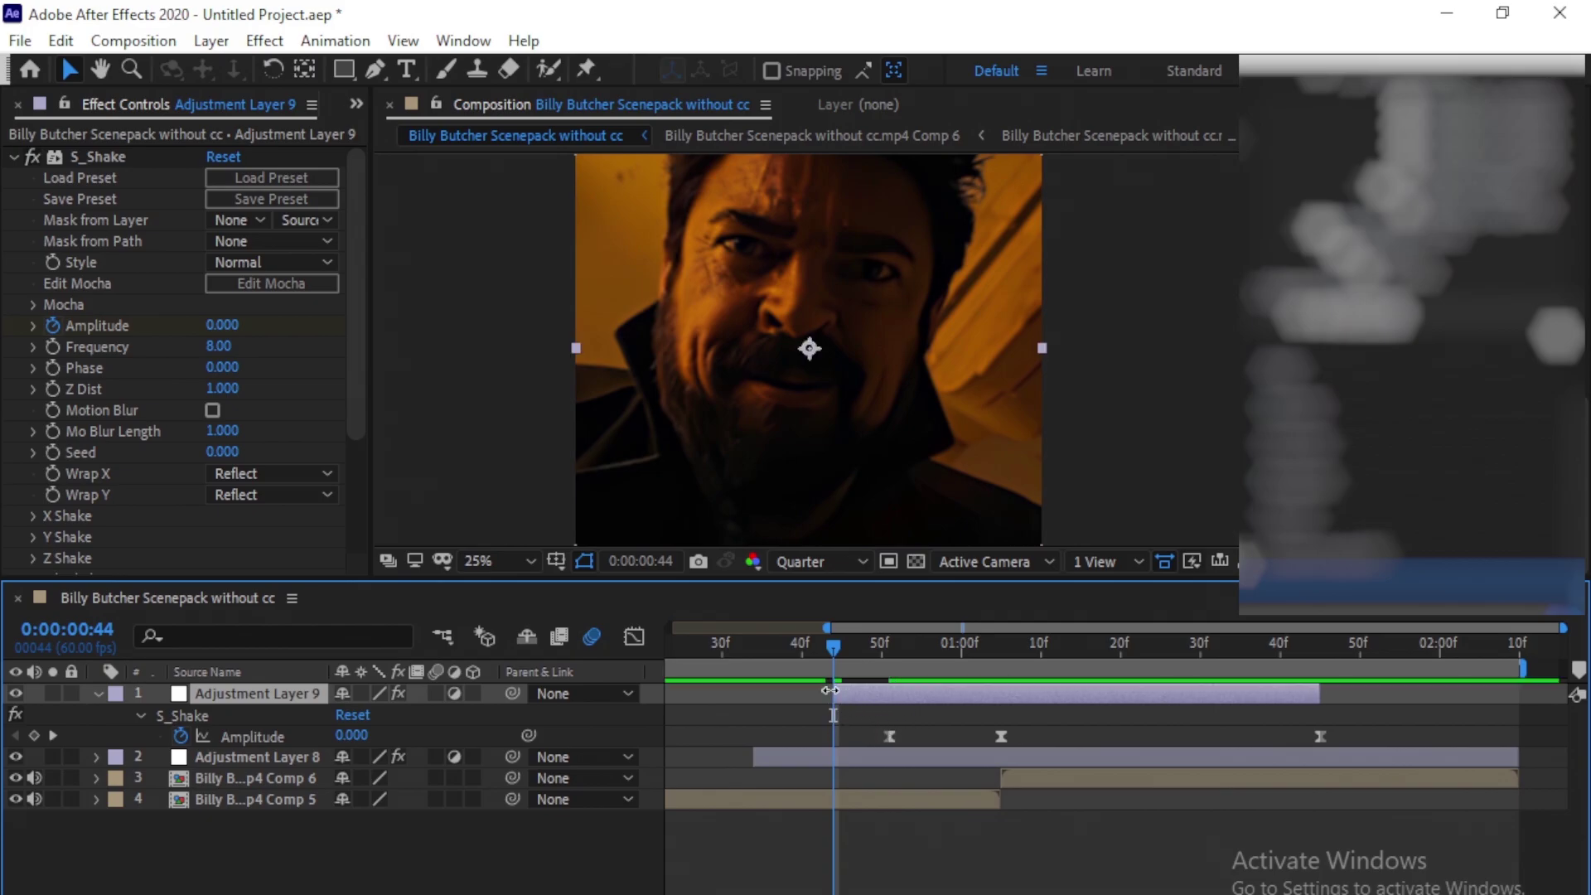
{"action": "left_click_drag", "start_coordinate": [1071, 737], "coordinate": [832, 733]}
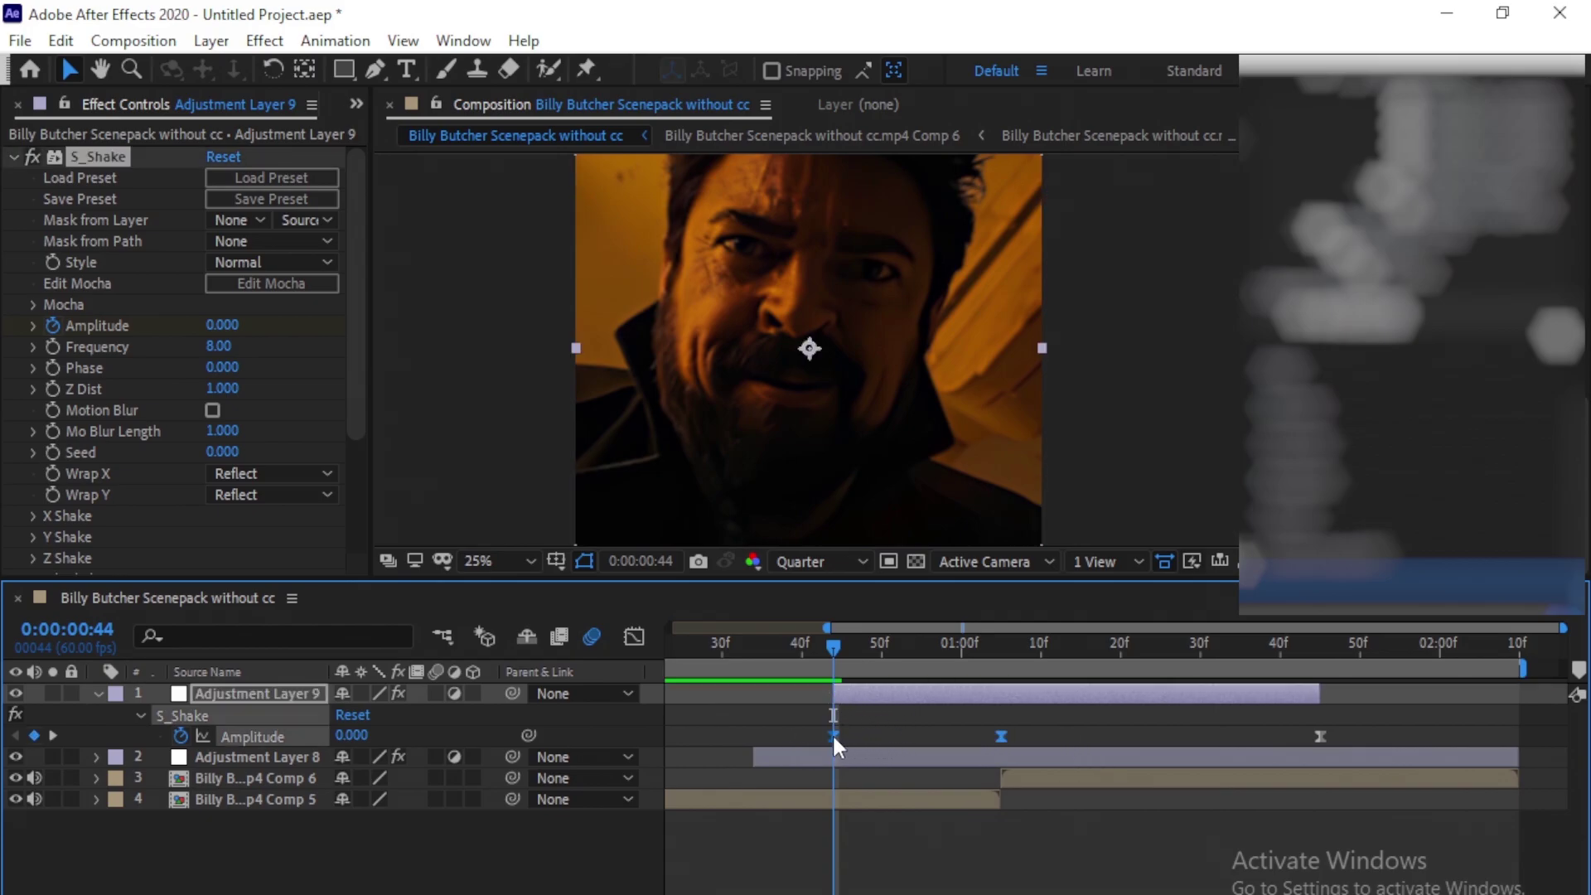
{"action": "left_click_drag", "start_coordinate": [837, 634], "coordinate": [691, 675]}
{"action": "key", "text": "space"}
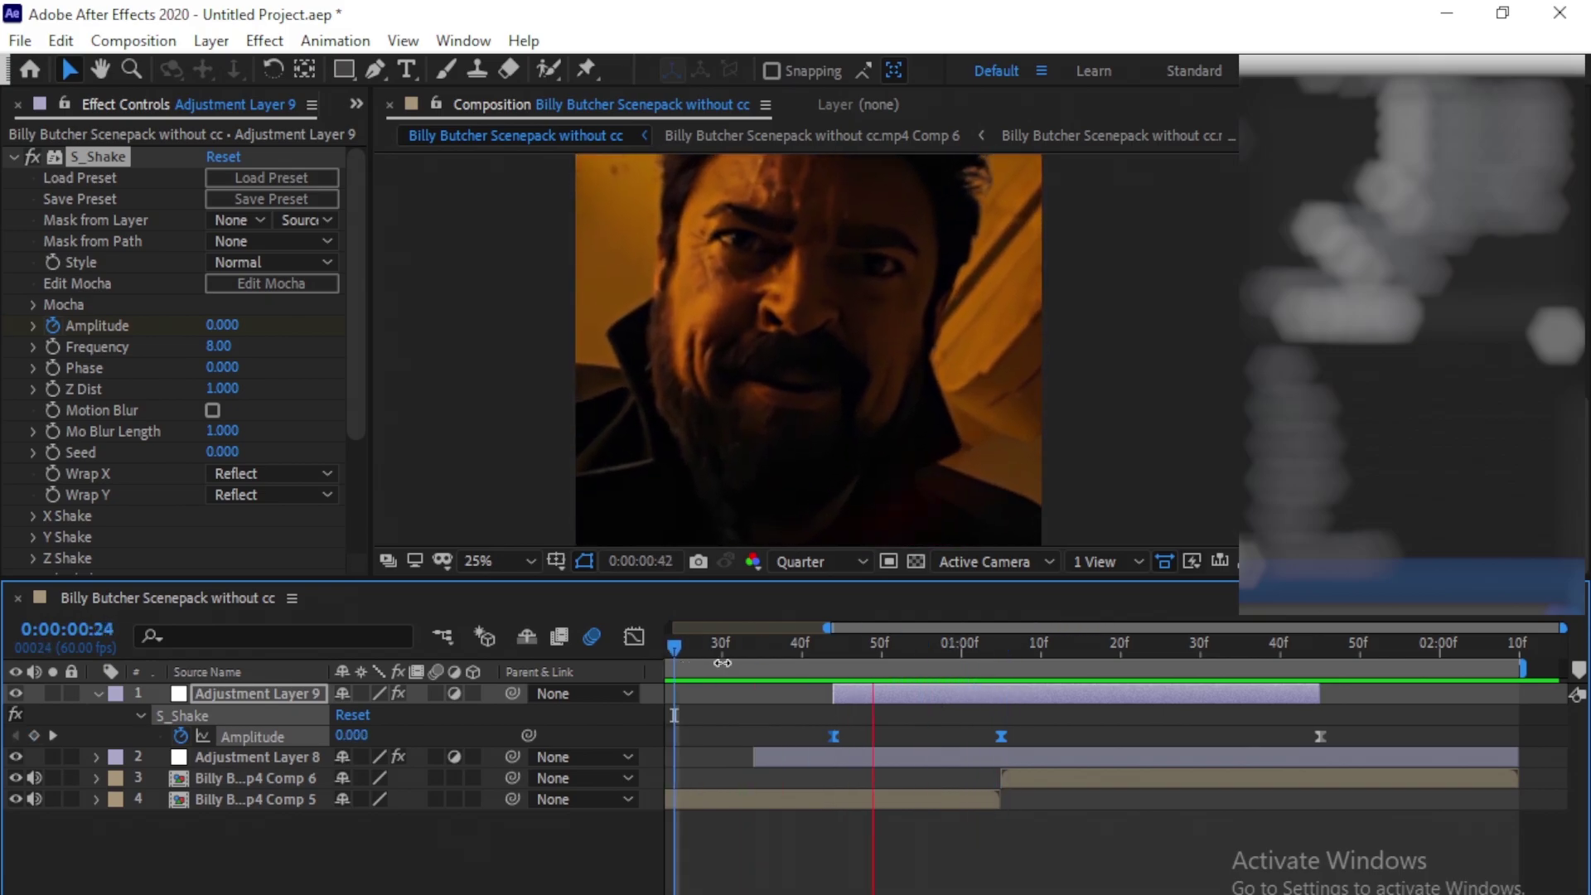
Collapse the shake layer's properties and add a third adjustment layer on top
{"action": "left_click", "coordinate": [1001, 655]}
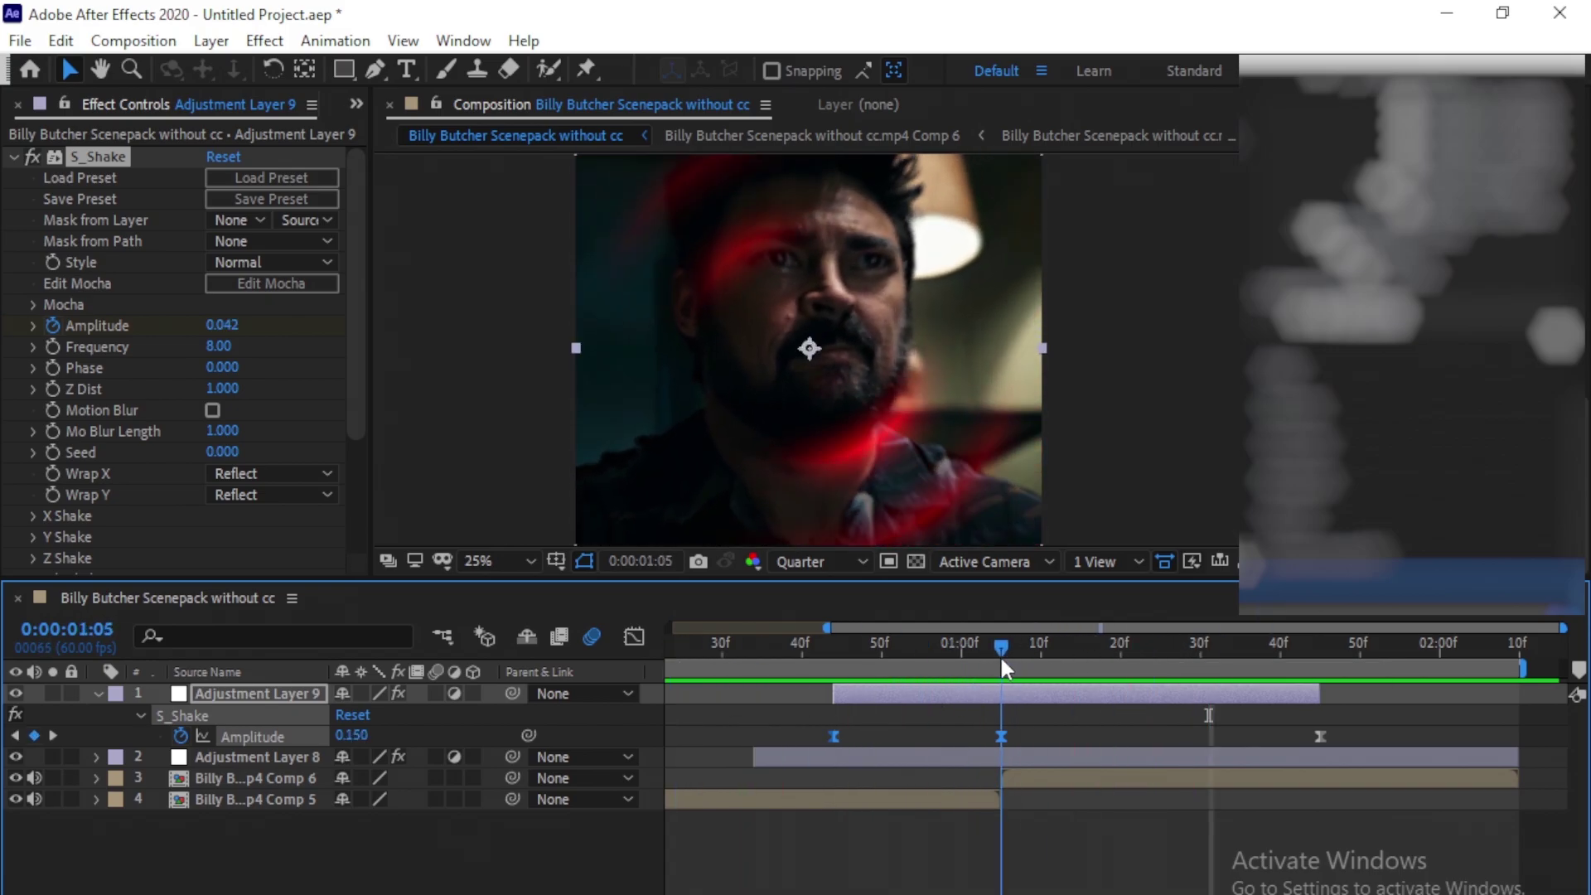
{"action": "left_click", "coordinate": [1074, 819]}
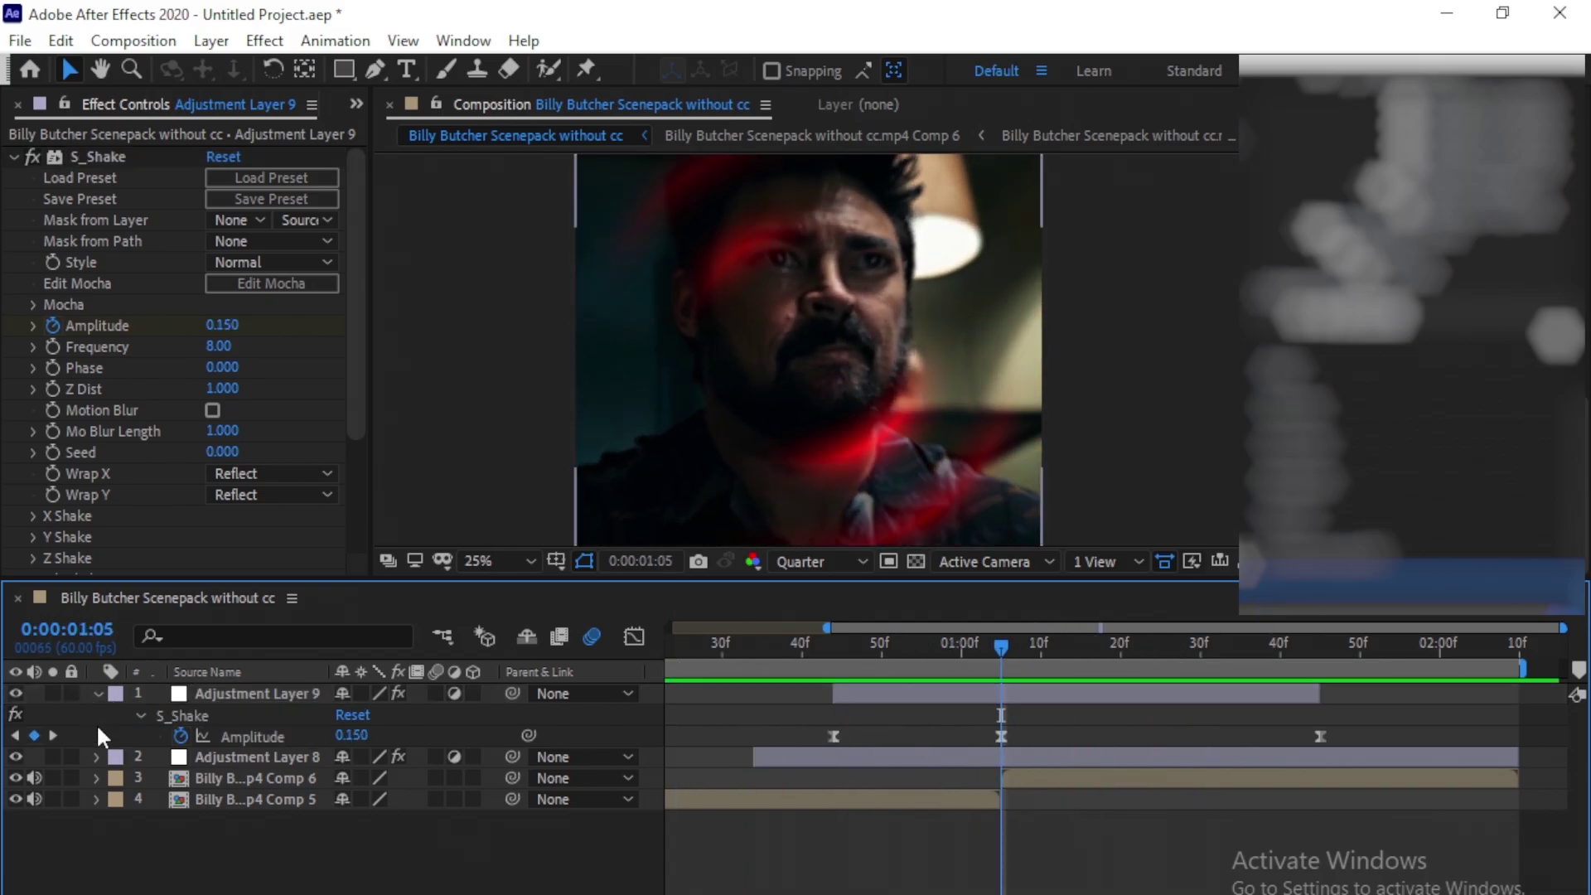
{"action": "left_click", "coordinate": [99, 697]}
{"action": "left_click", "coordinate": [944, 694]}
{"action": "right_click", "coordinate": [572, 532]}
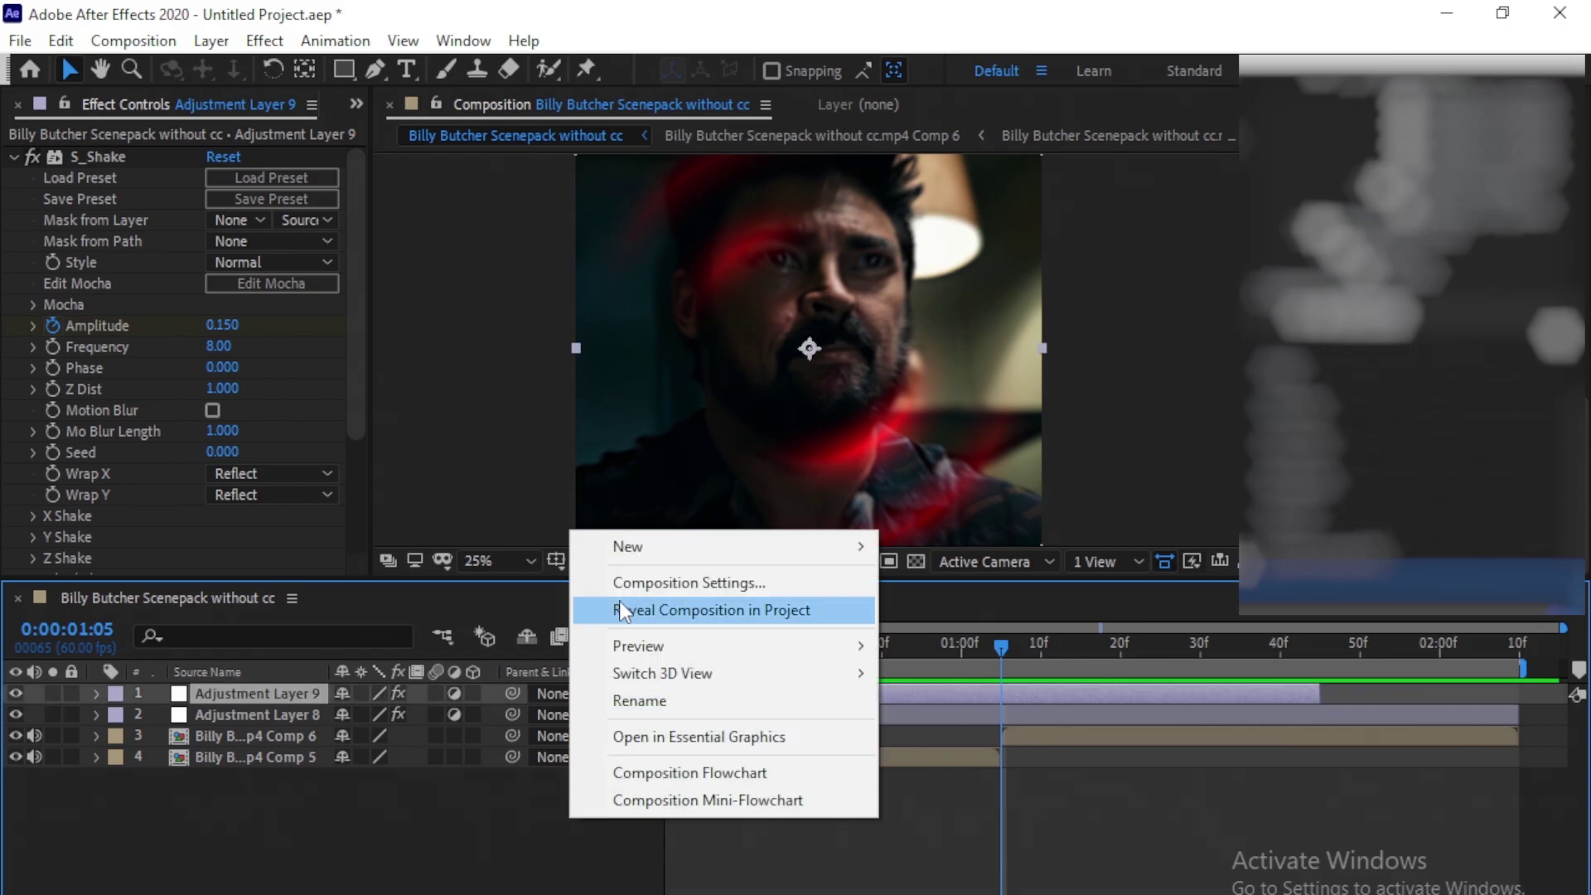
{"action": "mouse_move", "coordinate": [664, 557]}
{"action": "left_click", "coordinate": [994, 747]}
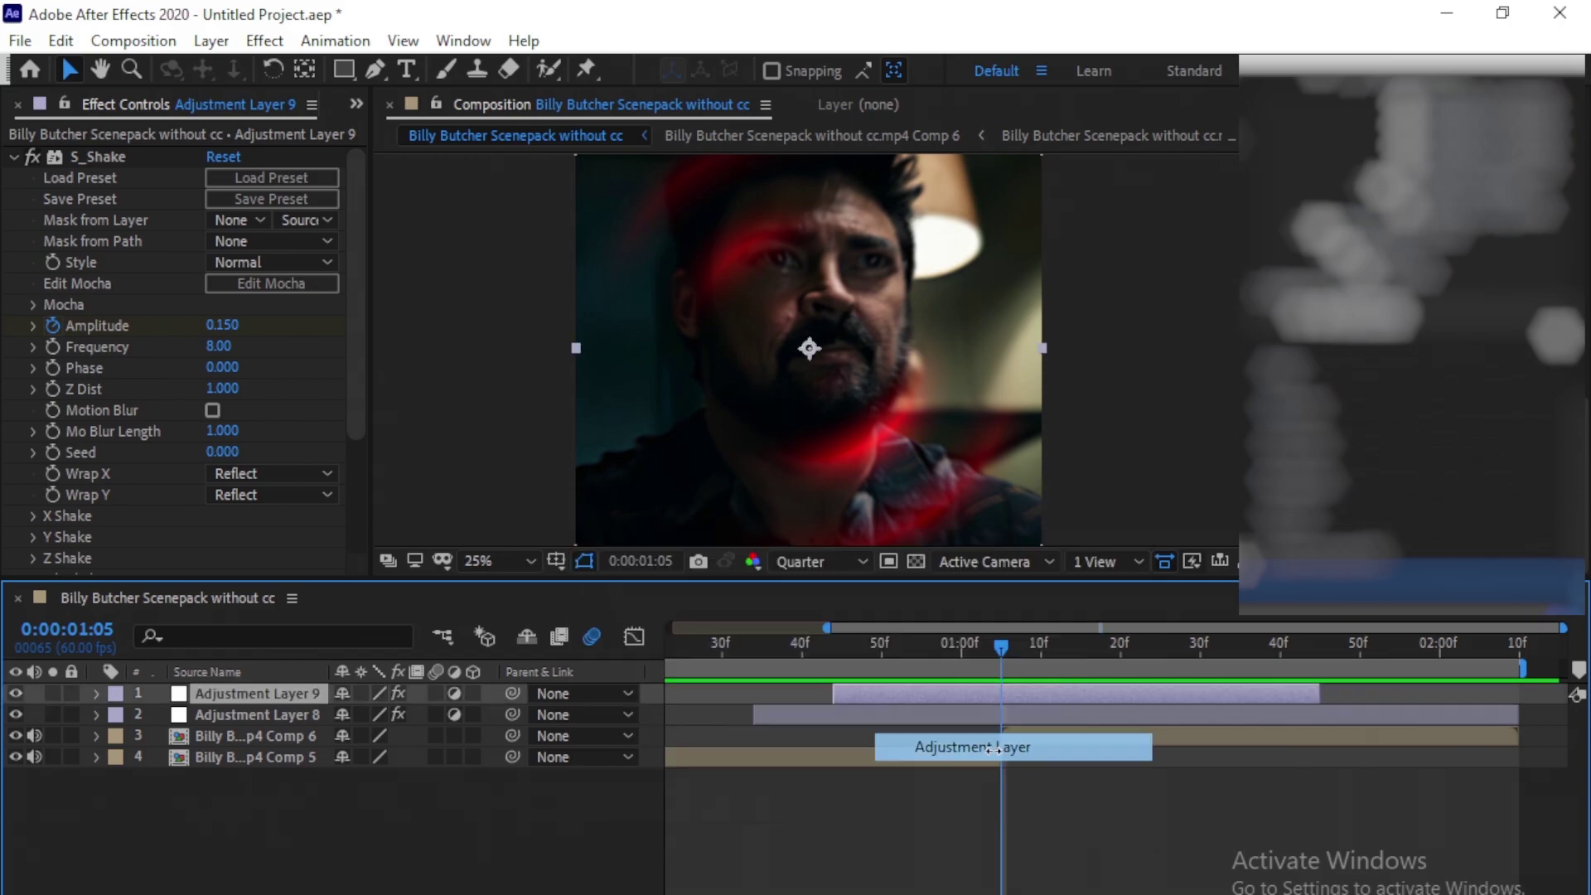
Trim the third adjustment layer to start at the clip cut, 0:00:01:05, and end at about 0:00:01:38
{"action": "key", "text": "ctrl+shift+d"}
{"action": "left_click", "coordinate": [984, 719]}
{"action": "left_click_drag", "start_coordinate": [1034, 667], "coordinate": [1002, 649]}
{"action": "key", "text": "ctrl+shift+d"}
{"action": "key", "text": "Delete"}
{"action": "left_click_drag", "start_coordinate": [1239, 694], "coordinate": [1266, 694]}
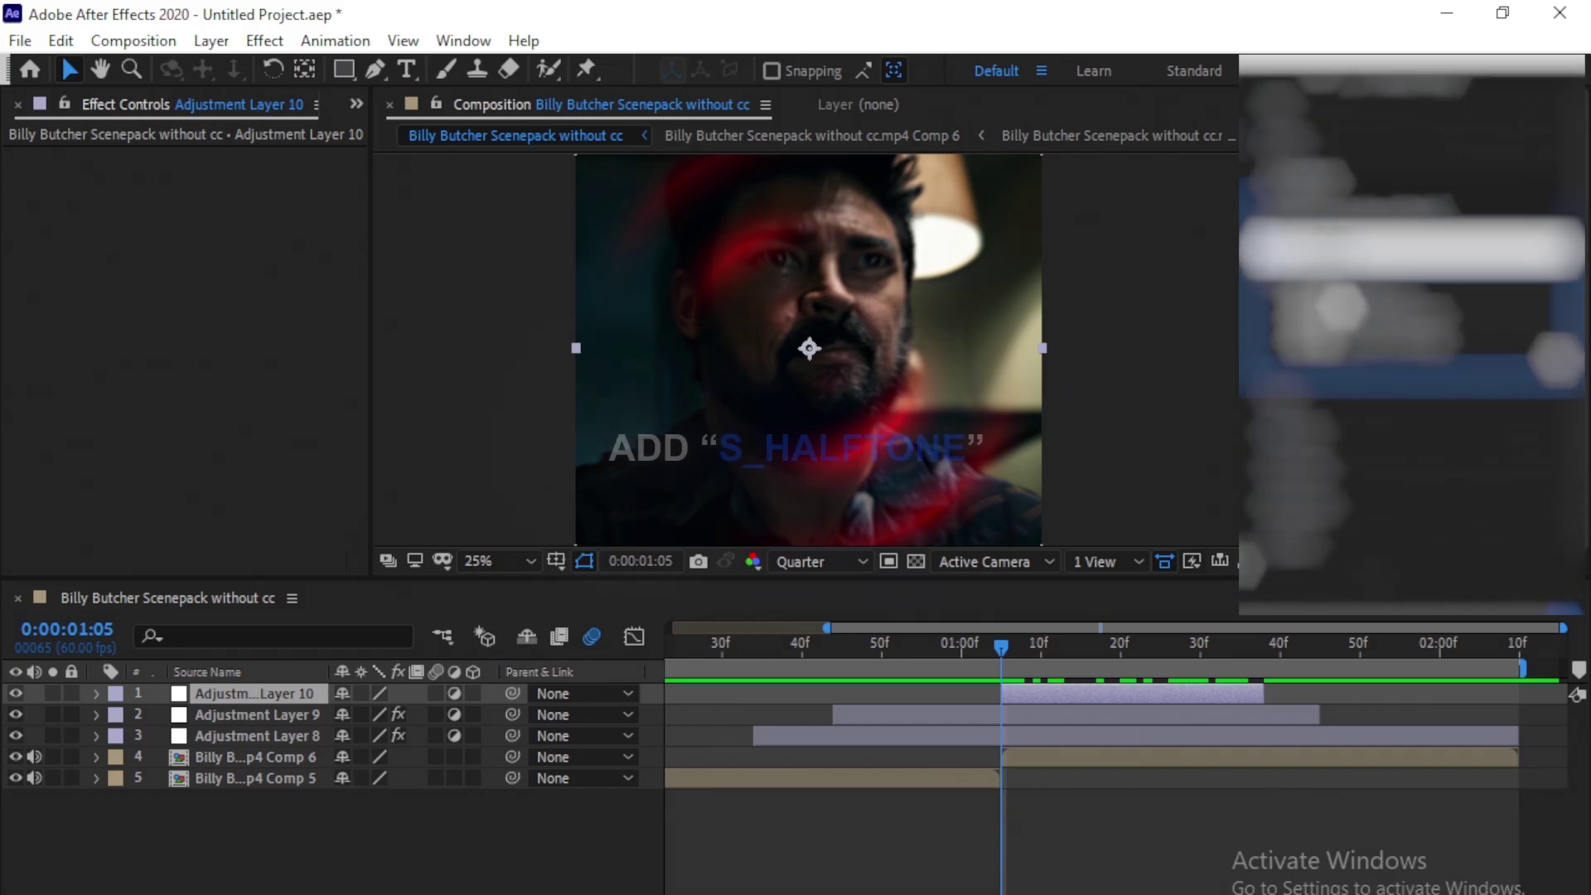
Apply S_HalfTone to the third adjustment layer with Dots Frequency 180 and Dots Rel Width 0.550
{"action": "left_click_drag", "start_coordinate": [1352, 300], "coordinate": [1099, 588]}
{"action": "left_click_drag", "start_coordinate": [1044, 703], "coordinate": [1046, 701]}
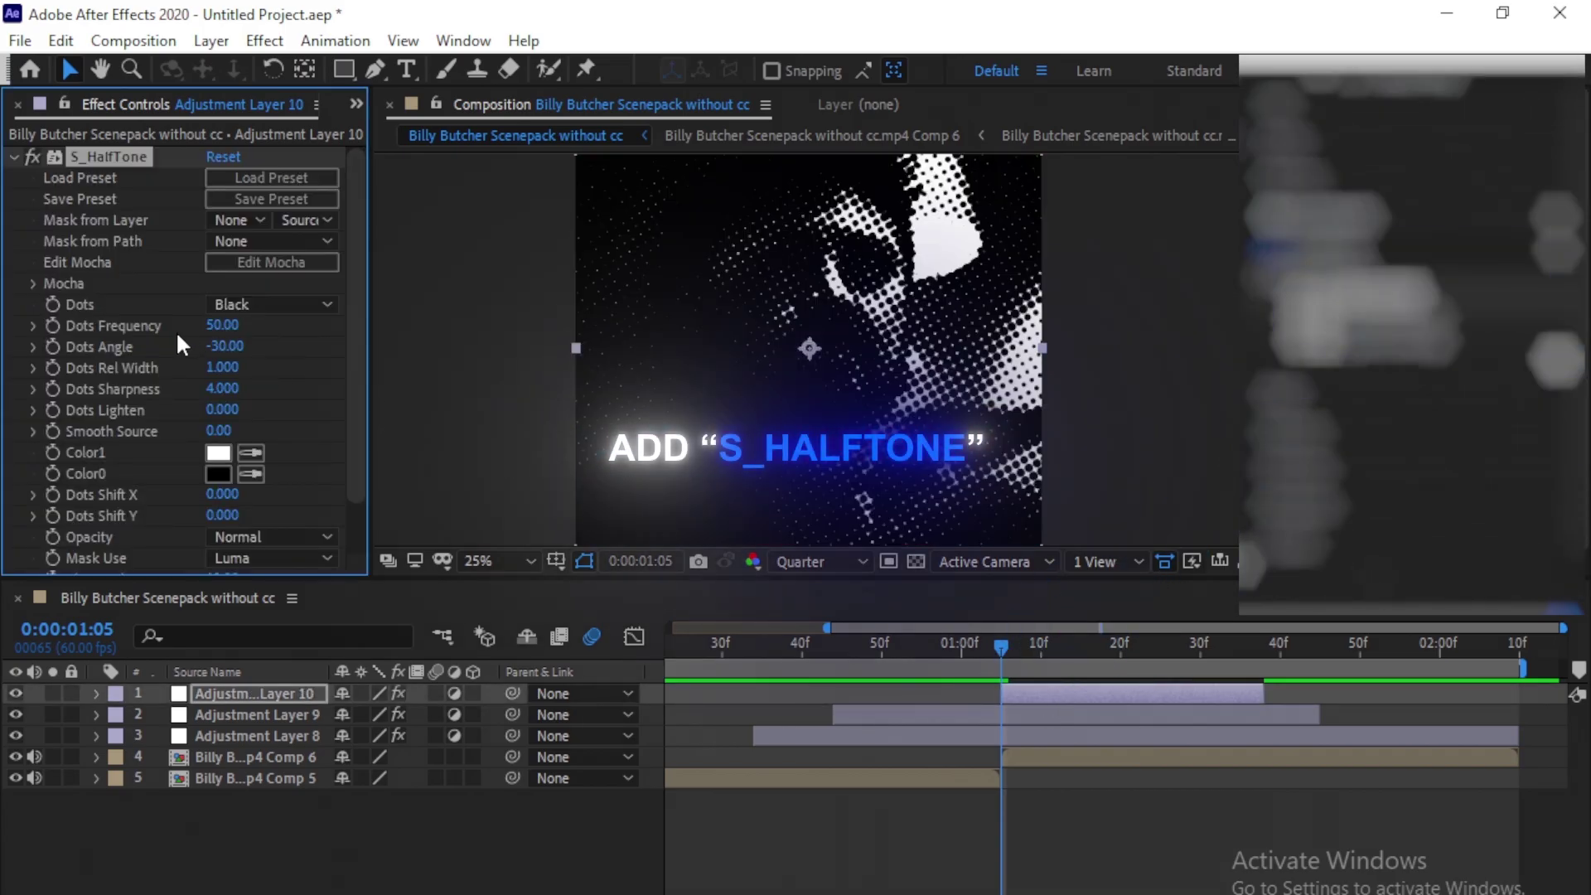
{"action": "left_click_drag", "start_coordinate": [334, 351], "coordinate": [451, 376]}
{"action": "type", "text": "180"}
{"action": "key", "text": "Return"}
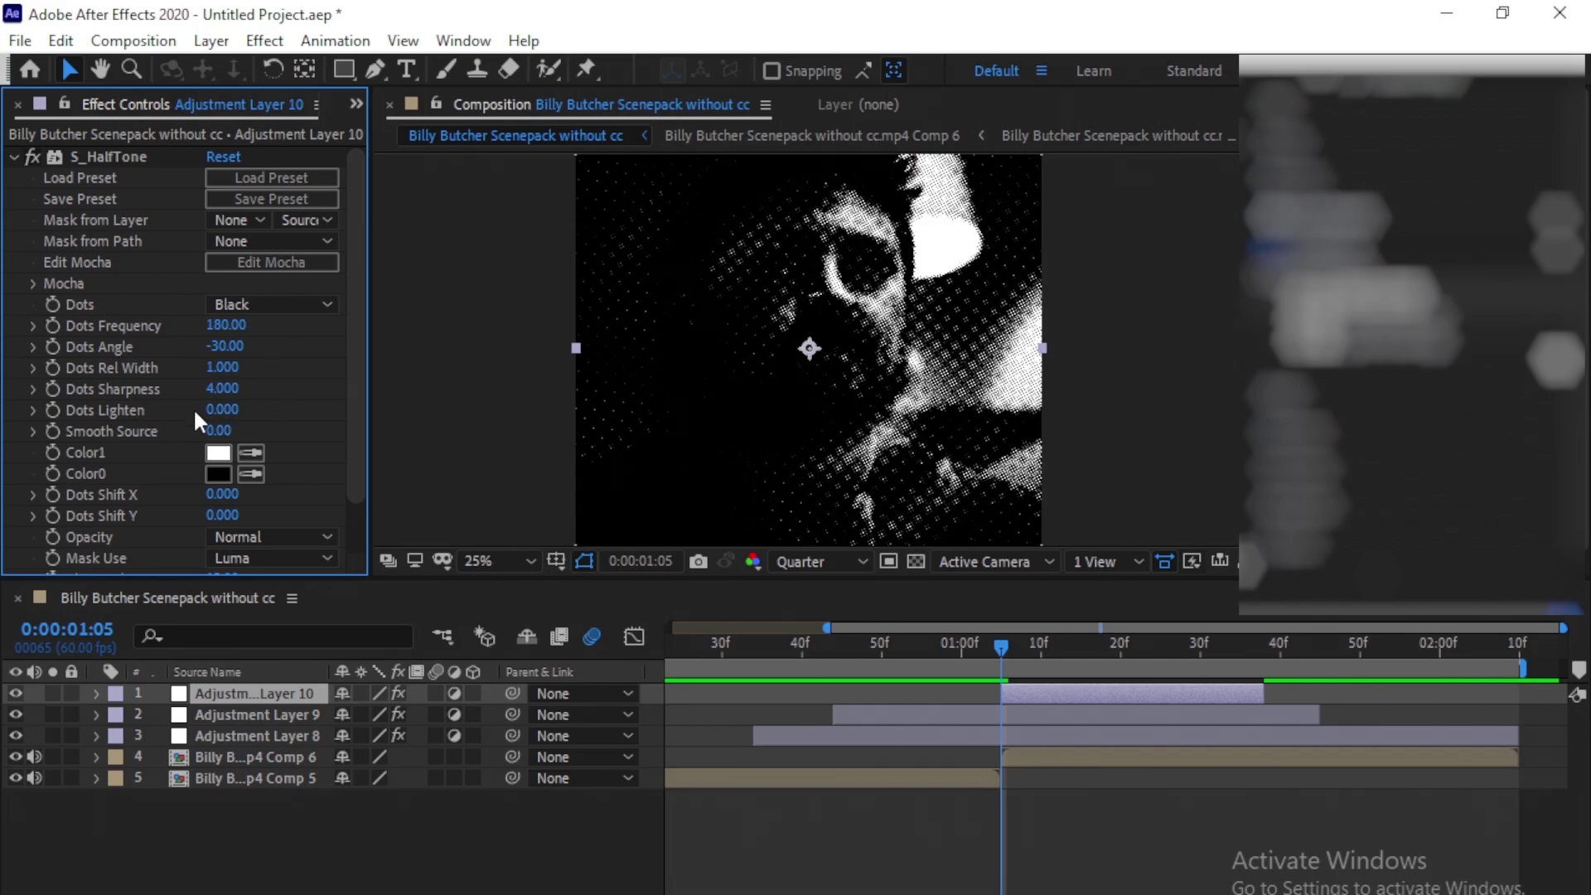
{"action": "left_click_drag", "start_coordinate": [227, 377], "coordinate": [172, 374]}
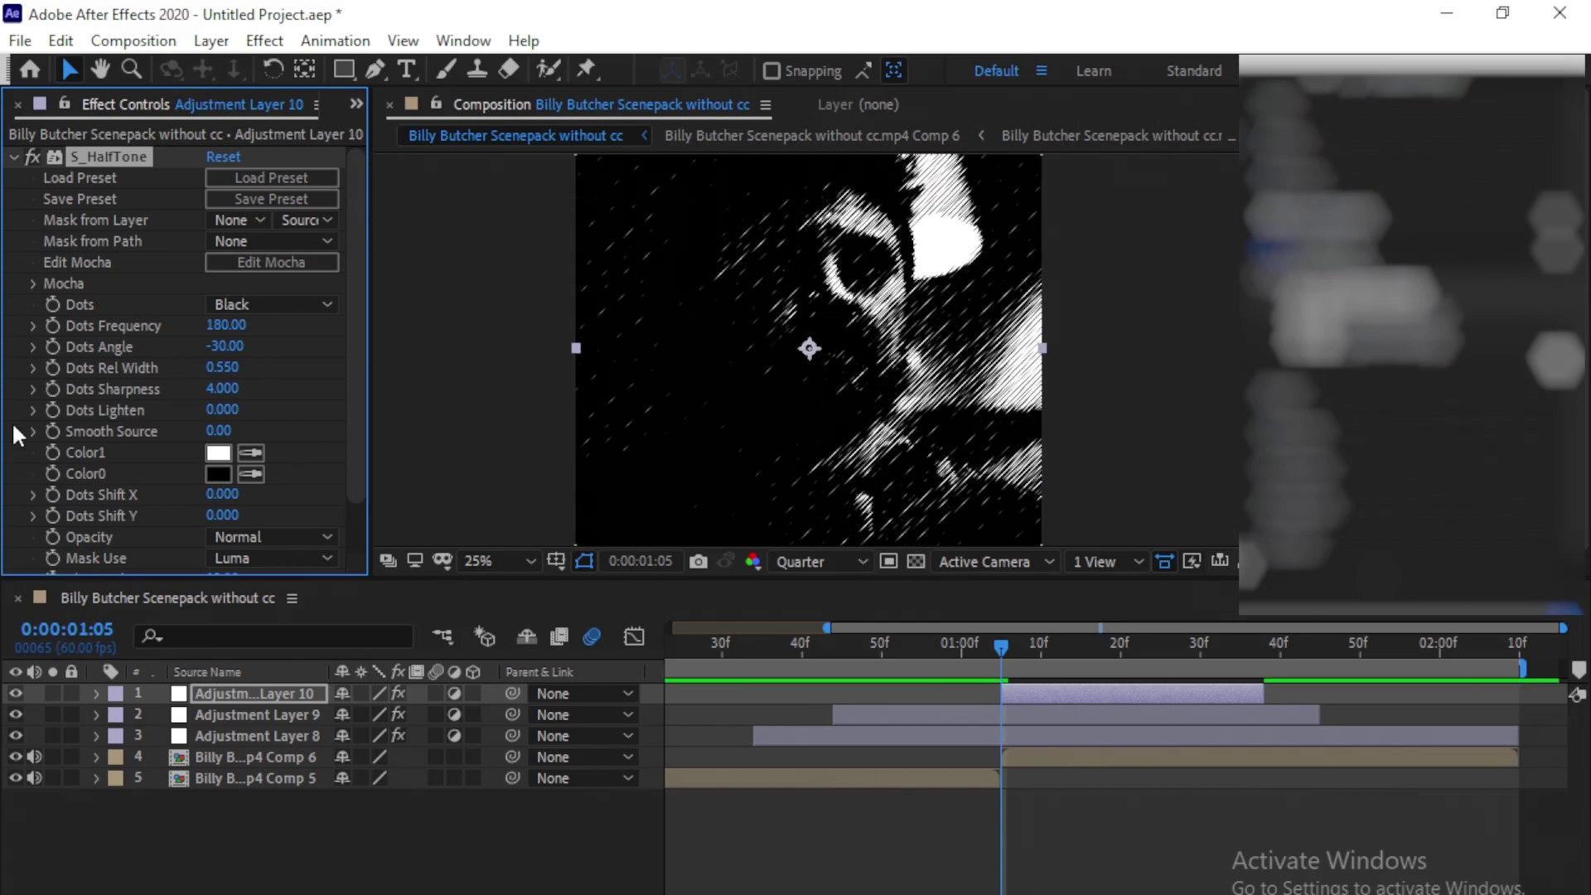
{"action": "left_click", "coordinate": [291, 409]}
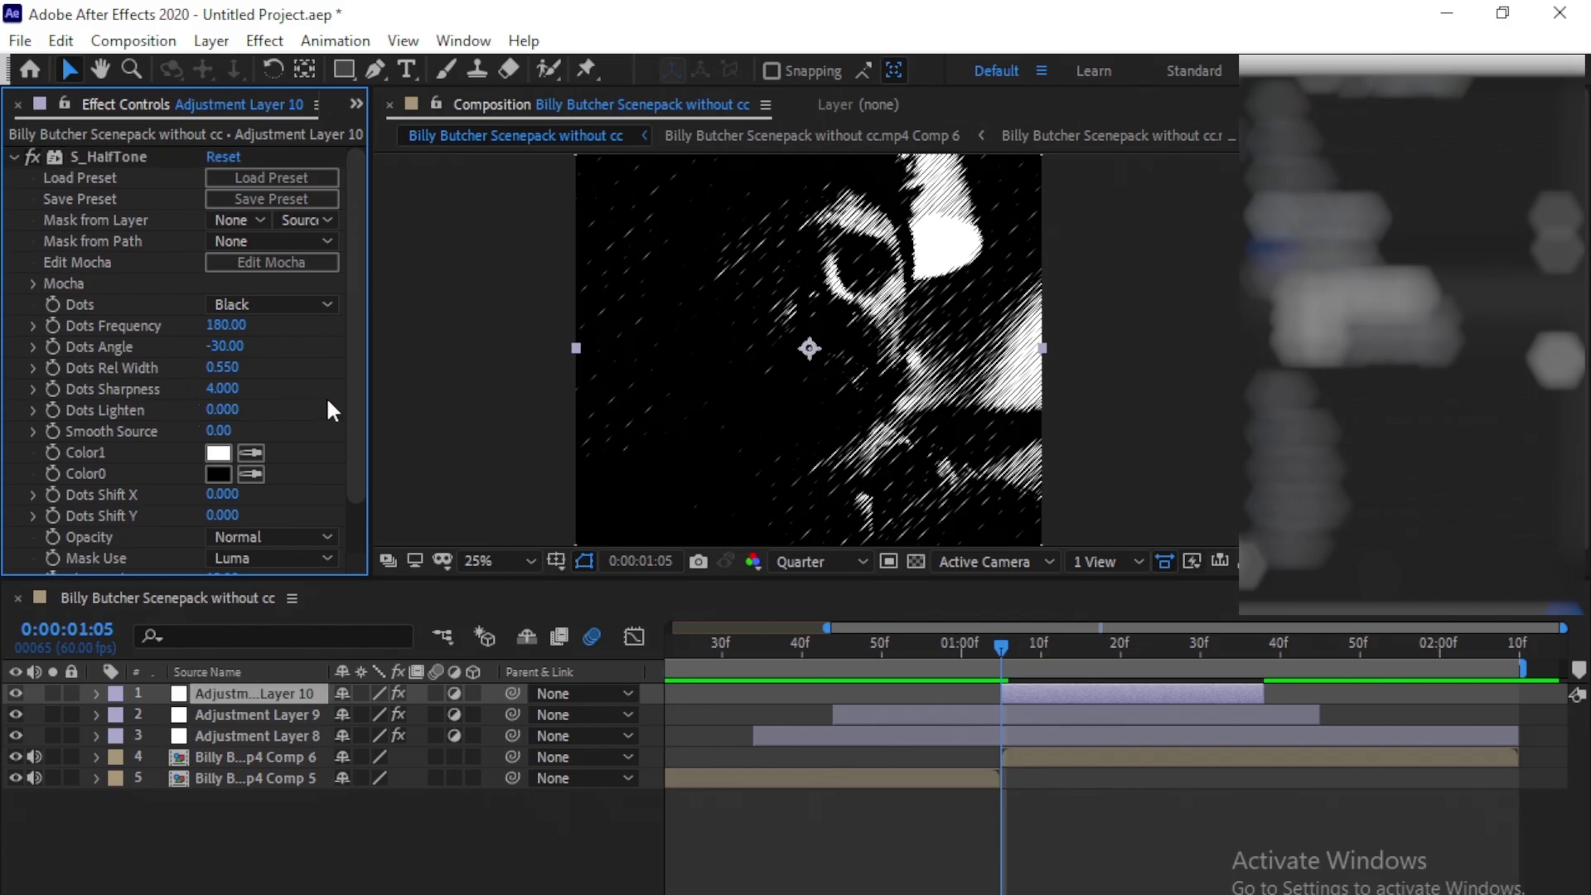
Add Deep Glow to the halftone layer with Exposure 0.5, and collapse both effects
{"action": "left_click", "coordinate": [1438, 238]}
{"action": "left_click_drag", "start_coordinate": [1341, 489], "coordinate": [1054, 691]}
{"action": "left_click", "coordinate": [219, 246]}
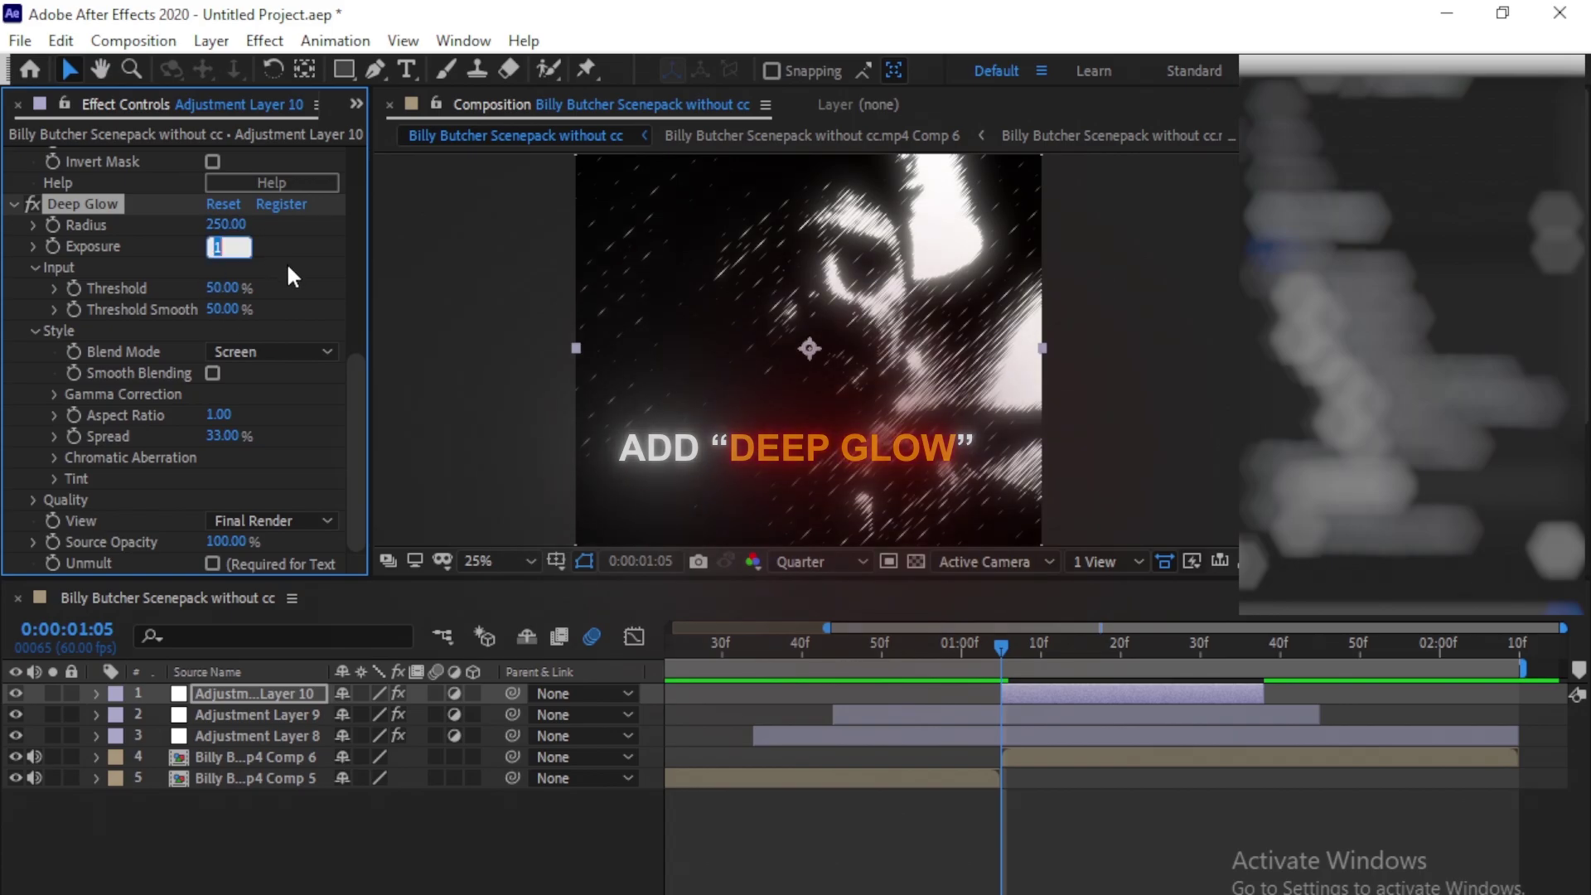
{"action": "type", "text": "0."}
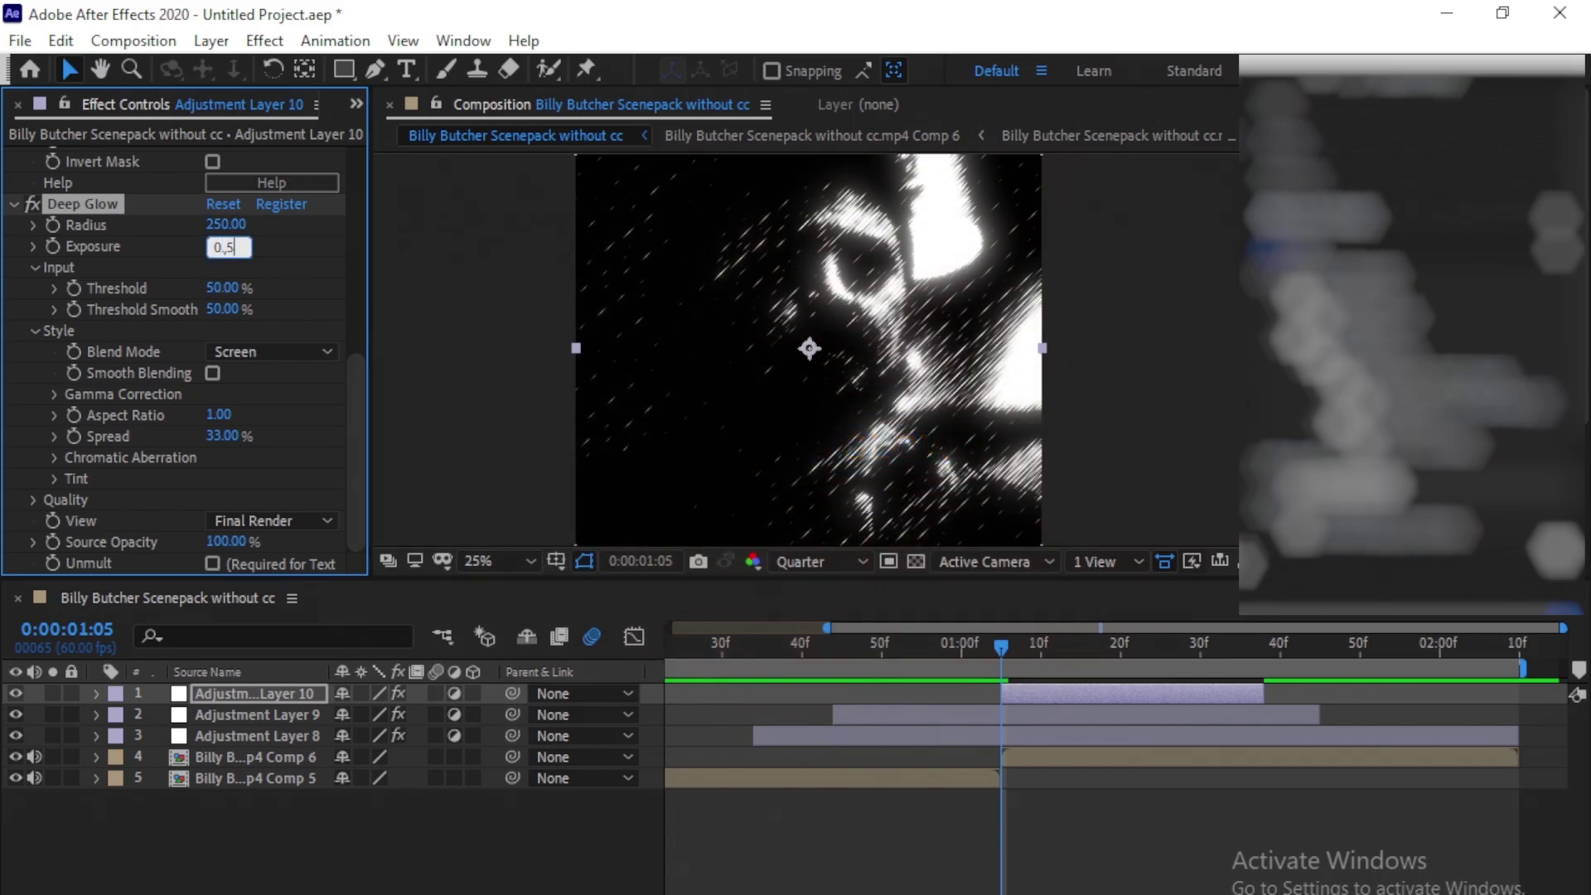
{"action": "key", "text": "Return"}
{"action": "scroll", "coordinate": [262, 277], "scroll_direction": "up", "scroll_amount": 10}
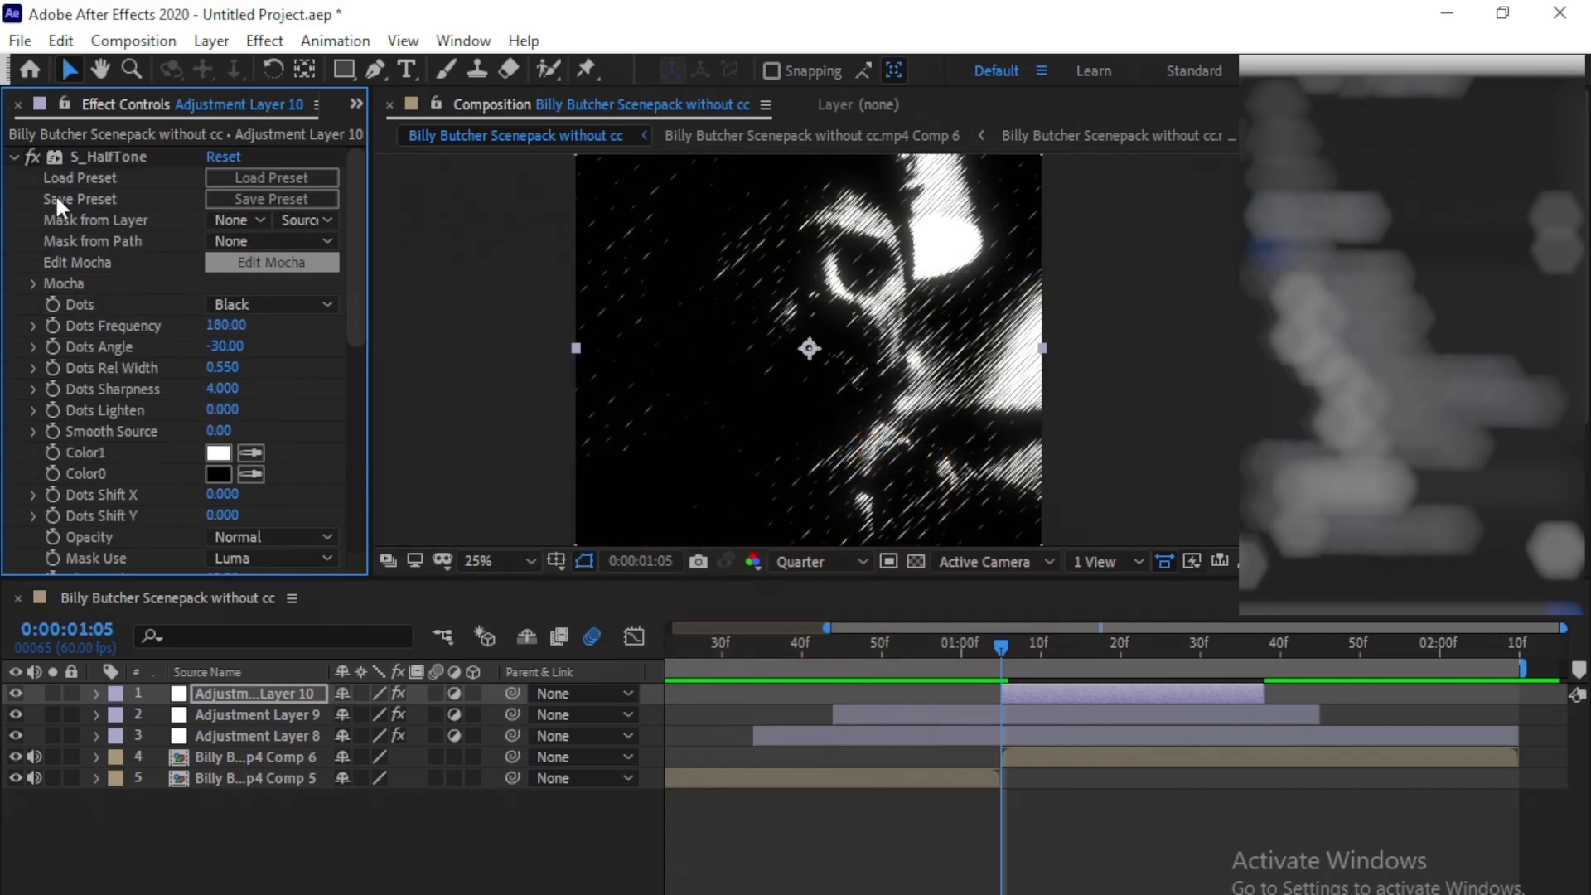
{"action": "left_click", "coordinate": [13, 157]}
{"action": "left_click", "coordinate": [12, 178]}
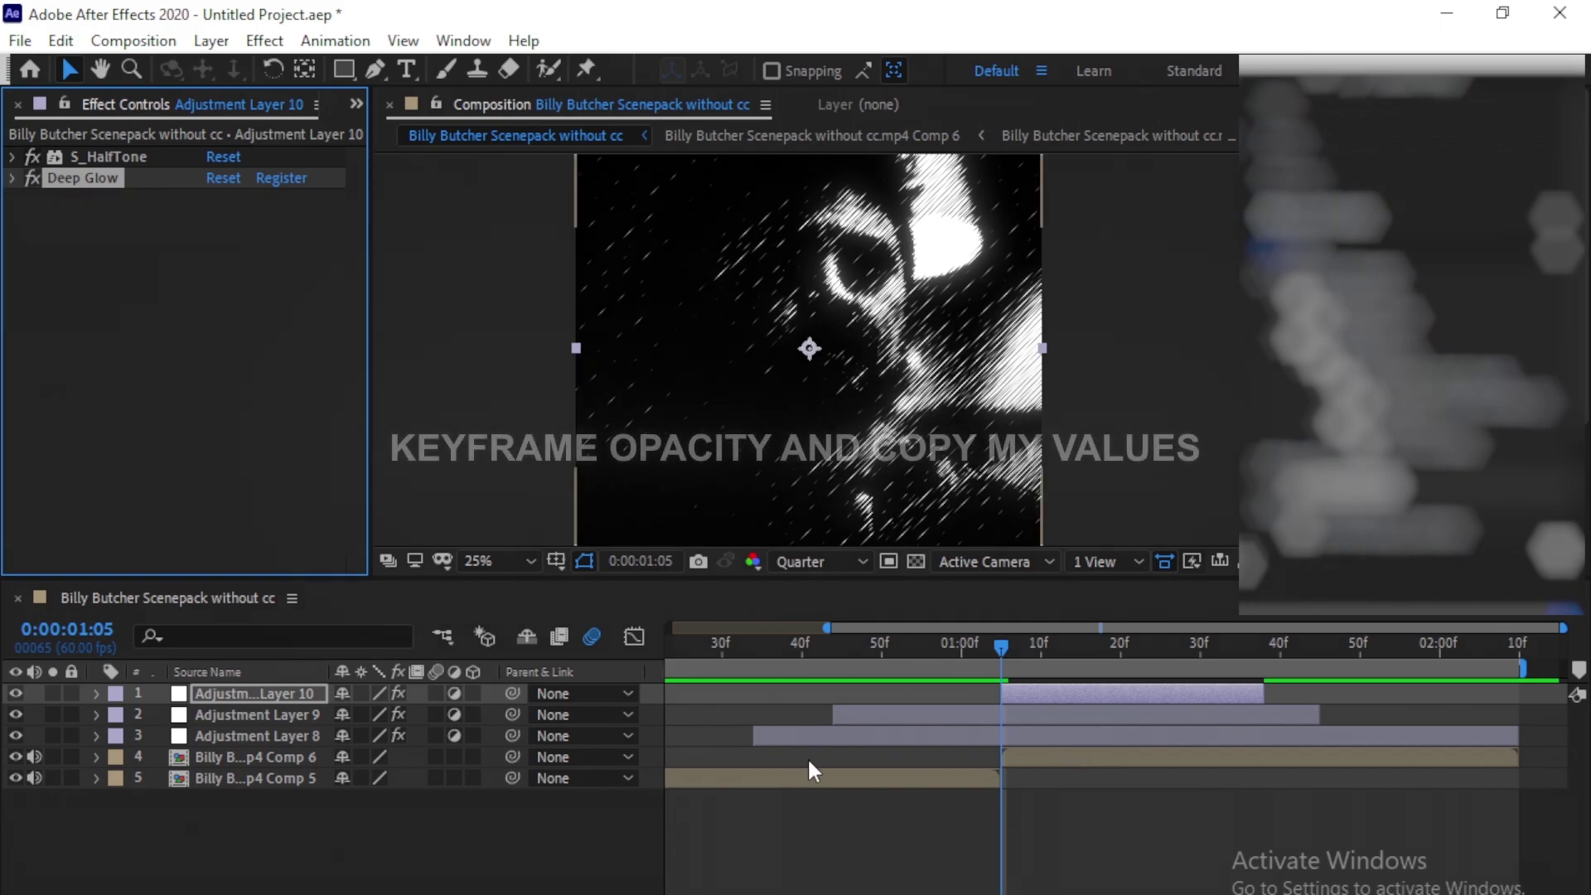
Keyframe the halftone layer's Opacity at 100% at 0:00:01:05 and 0% at the layer's end
{"action": "key", "text": "t"}
{"action": "left_click", "coordinate": [159, 714]}
{"action": "left_click_drag", "start_coordinate": [1001, 647], "coordinate": [987, 738]}
{"action": "left_click", "coordinate": [344, 715]}
{"action": "type", "text": "0"}
{"action": "key", "text": "Return"}
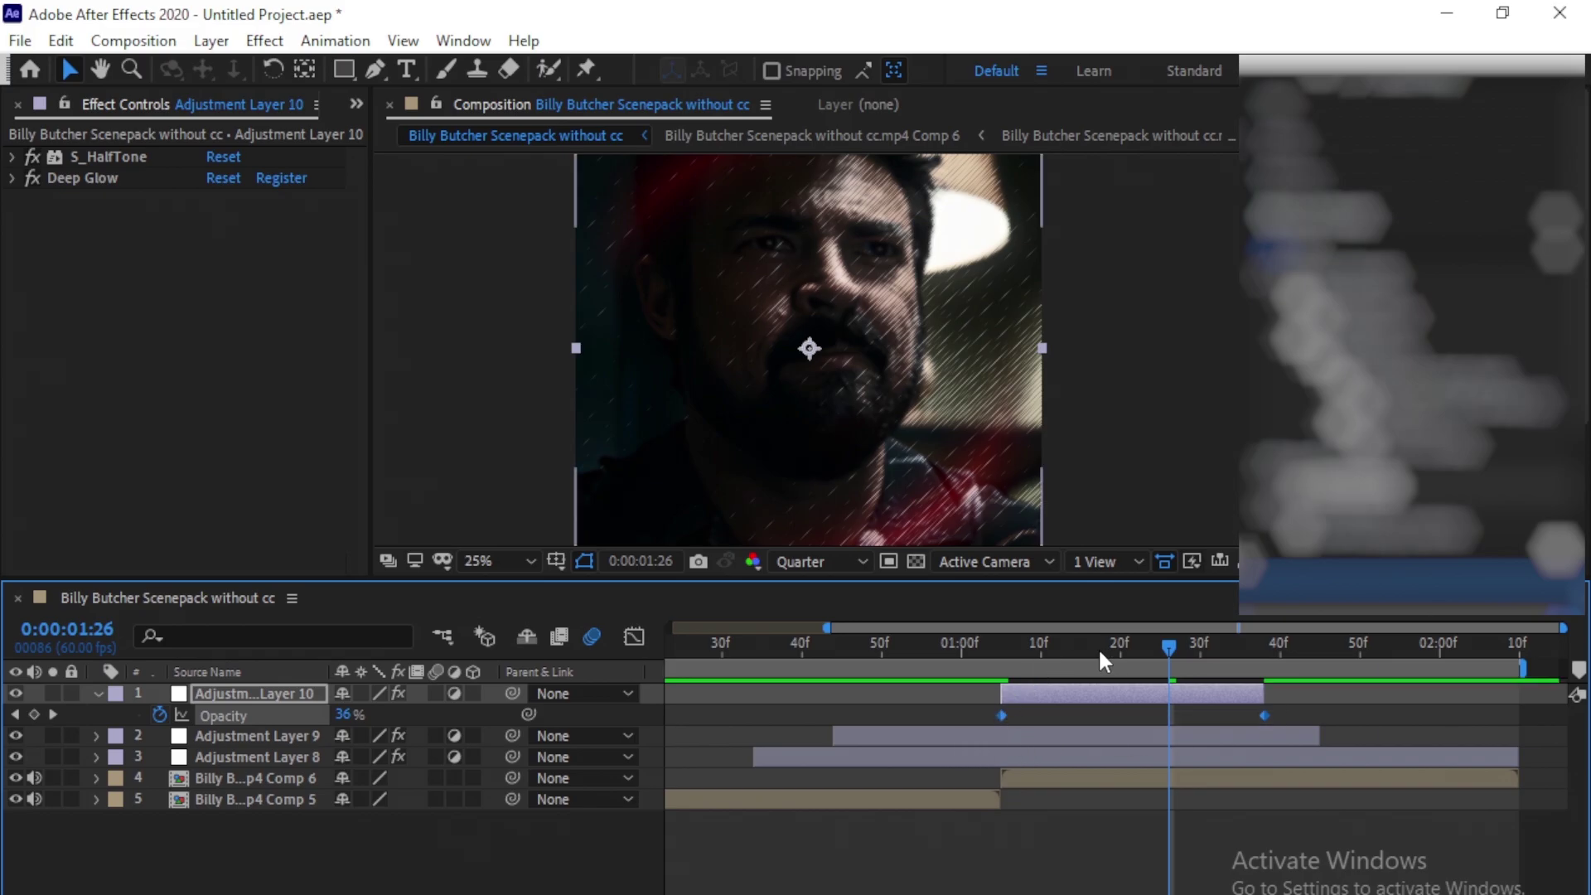
Easy ease both Opacity keyframes of the halftone layer and preview the transition
{"action": "key", "text": "F9"}
{"action": "left_click_drag", "start_coordinate": [1170, 654], "coordinate": [1113, 695]}
{"action": "left_click", "coordinate": [898, 651]}
{"action": "key", "text": "space"}
{"action": "left_click_drag", "start_coordinate": [1253, 651], "coordinate": [1001, 655]}
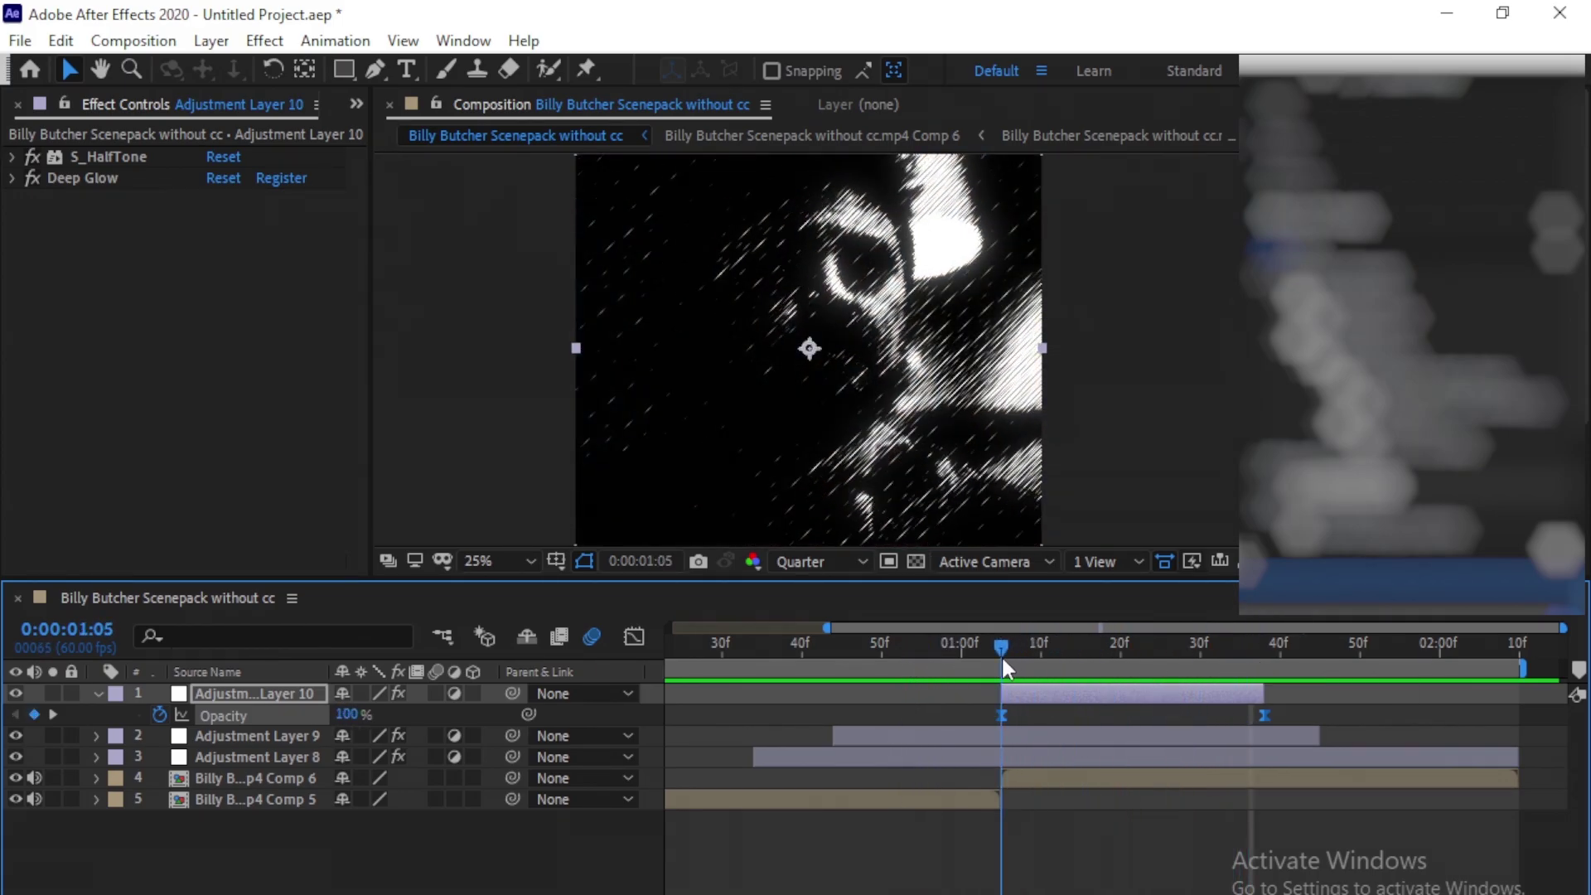
Reshape the halftone layer's Opacity curve to fall steeply at the start and flatten toward the end, and preview it
{"action": "left_click", "coordinate": [634, 637]}
{"action": "left_click", "coordinate": [1002, 698]}
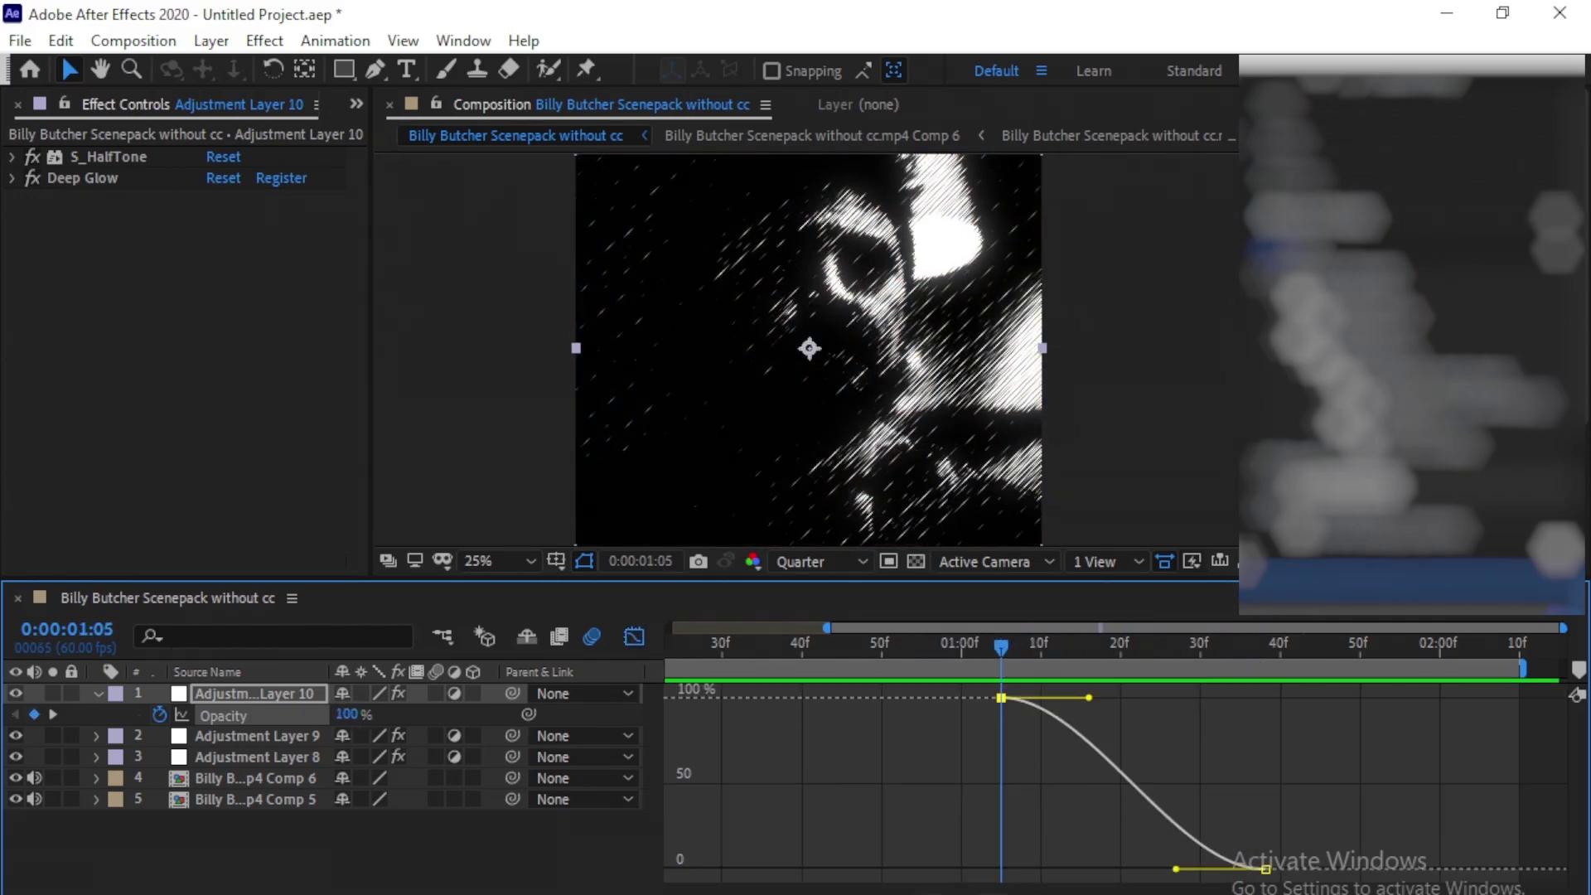
{"action": "left_click_drag", "start_coordinate": [1175, 870], "coordinate": [1140, 869]}
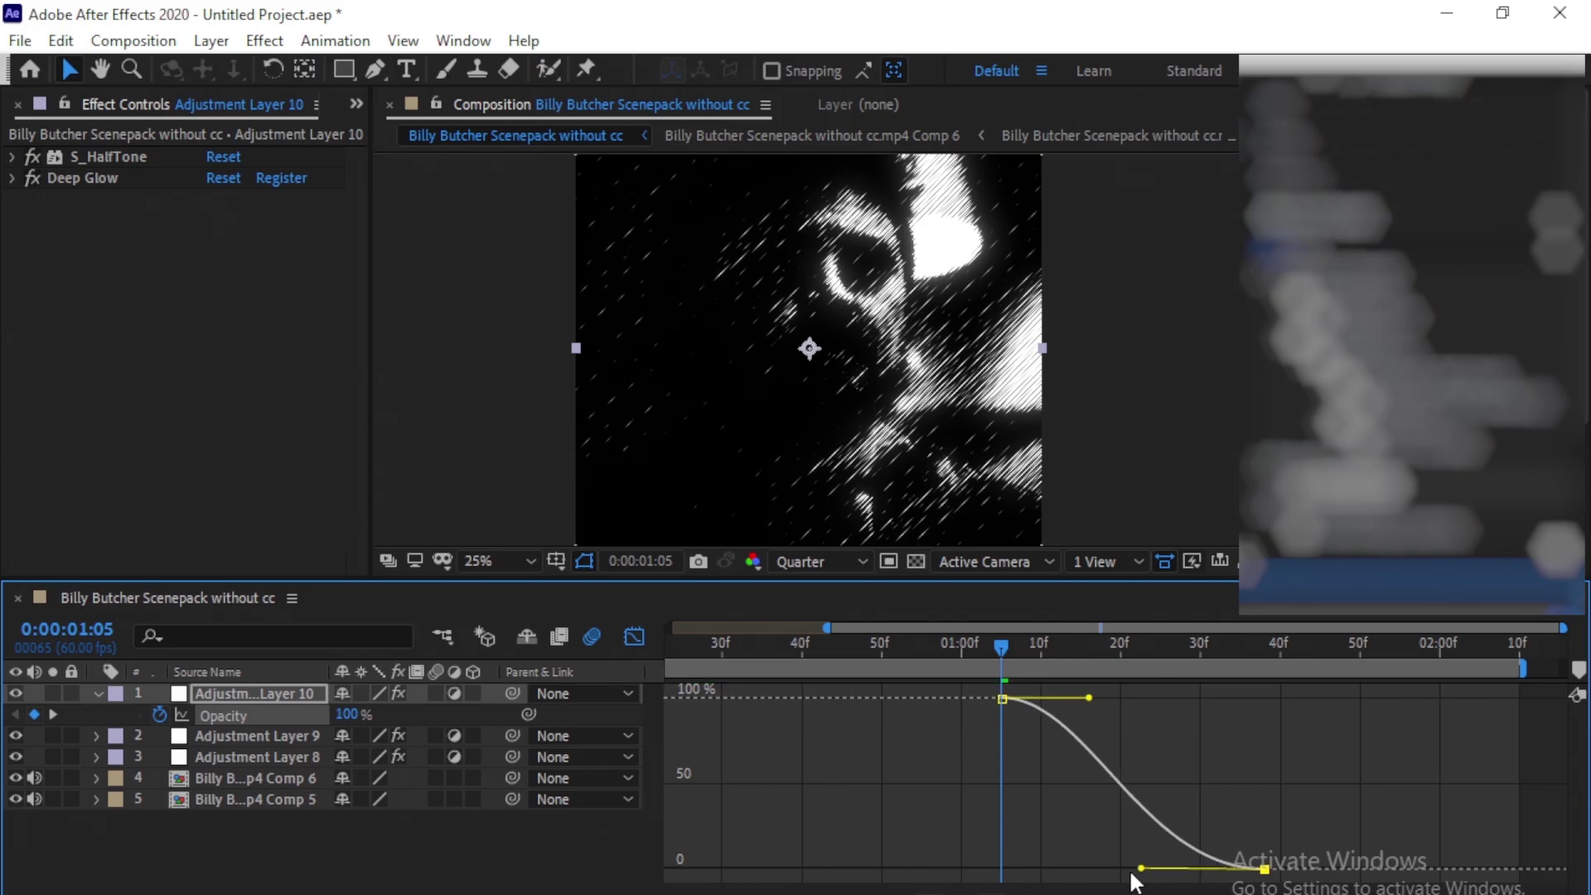
{"action": "left_click_drag", "start_coordinate": [1089, 702], "coordinate": [995, 771]}
{"action": "left_click_drag", "start_coordinate": [998, 648], "coordinate": [858, 705]}
{"action": "key", "text": "space"}
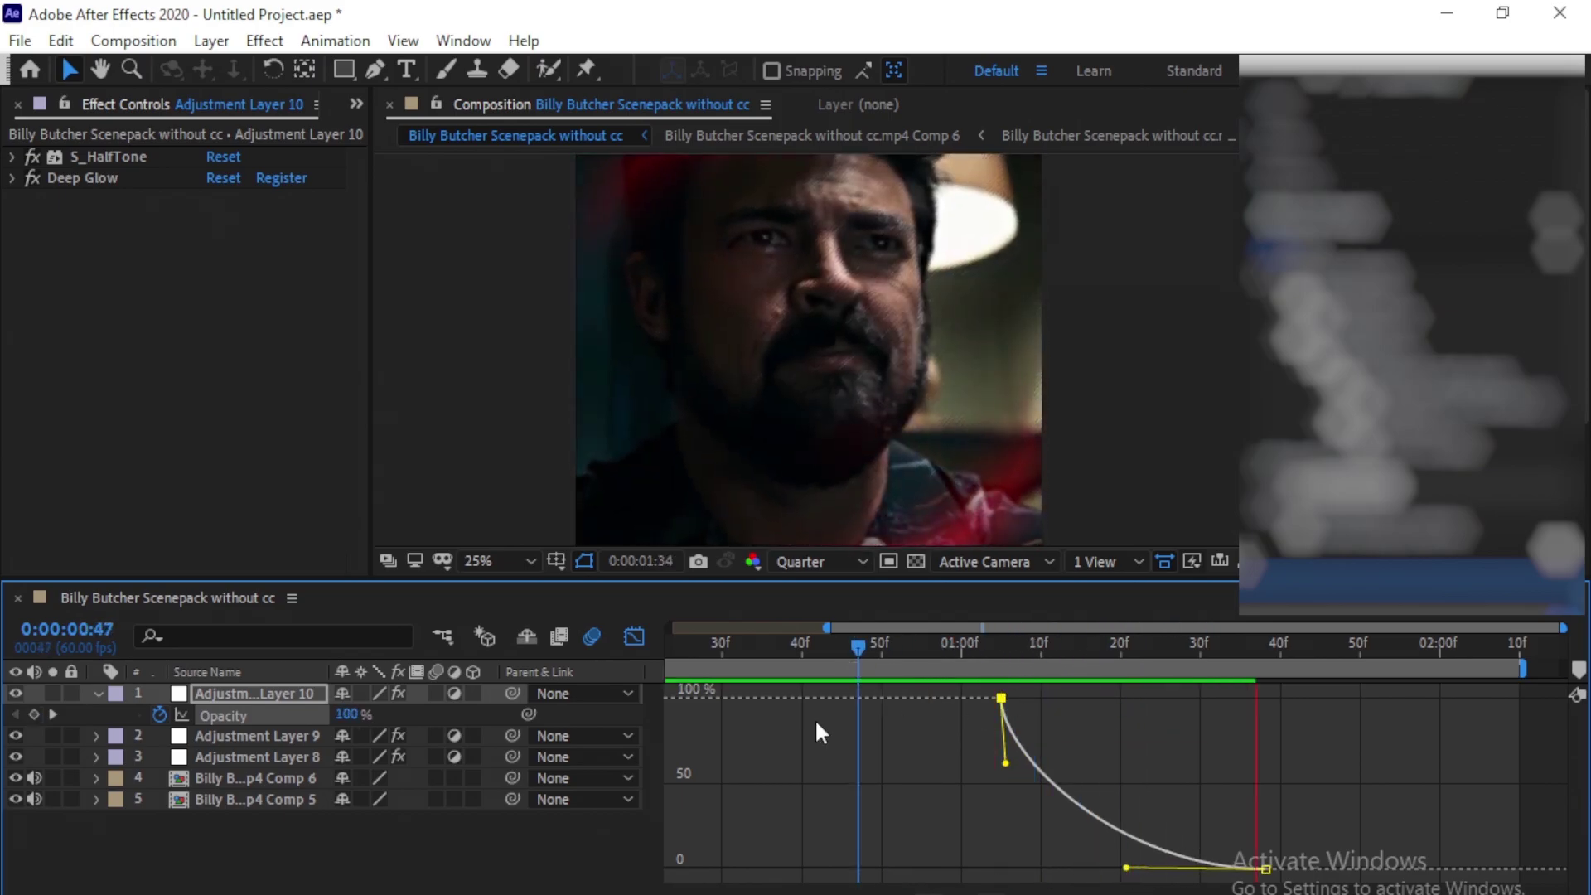
{"action": "left_click", "coordinate": [634, 636]}
Add a new adjustment layer above the halftone layer at 0:00:01:05
{"action": "left_click_drag", "start_coordinate": [1027, 646], "coordinate": [1001, 660]}
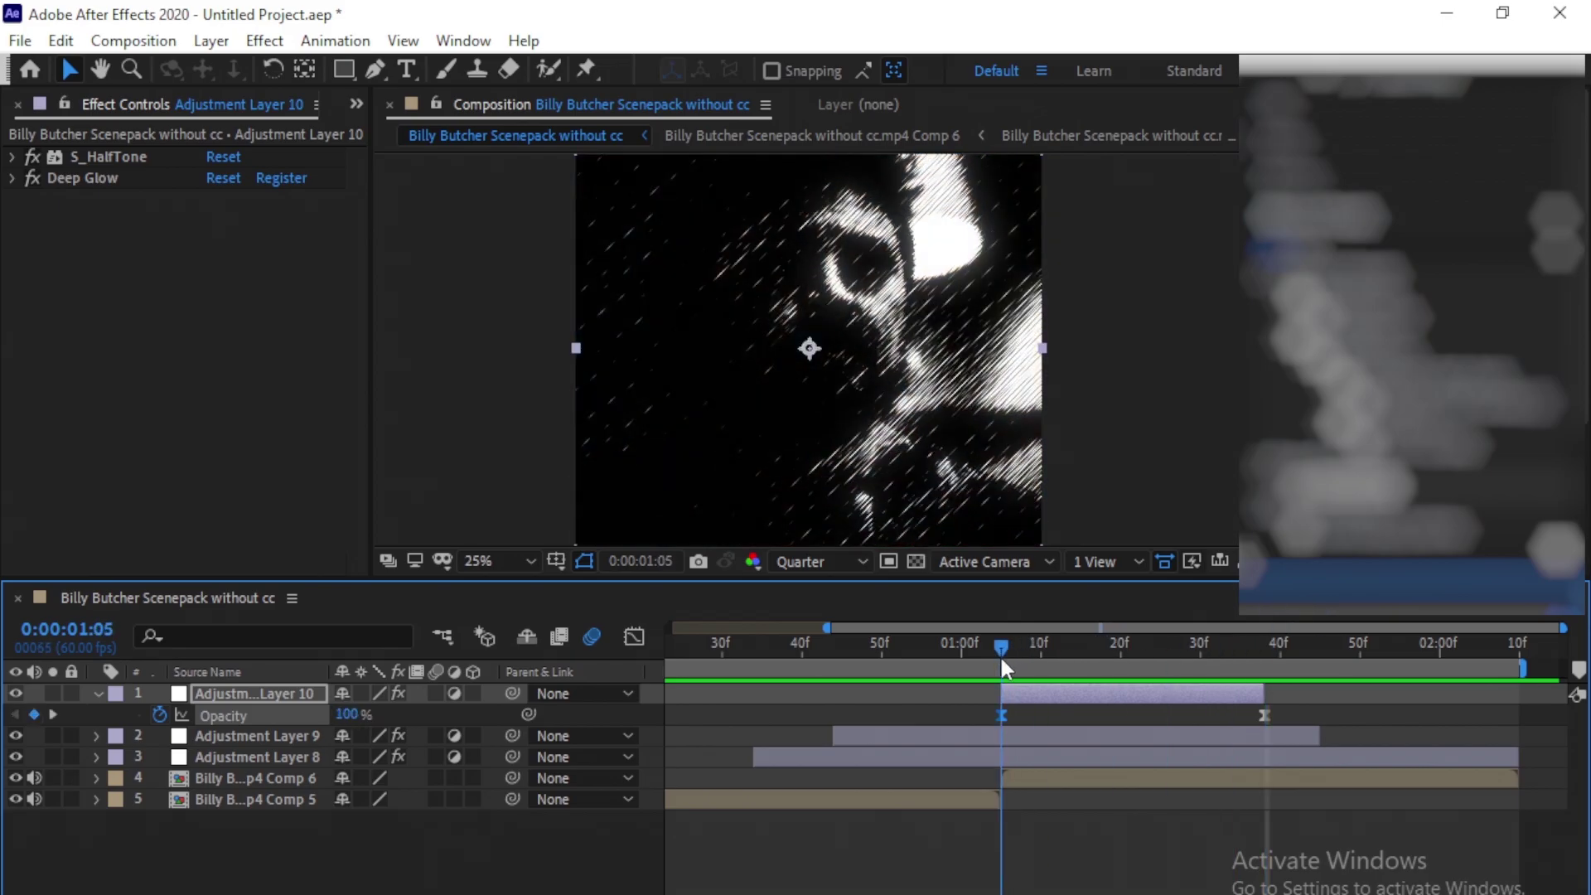
{"action": "right_click", "coordinate": [551, 865]}
{"action": "left_click", "coordinate": [1046, 714]}
{"action": "left_click", "coordinate": [1069, 693]}
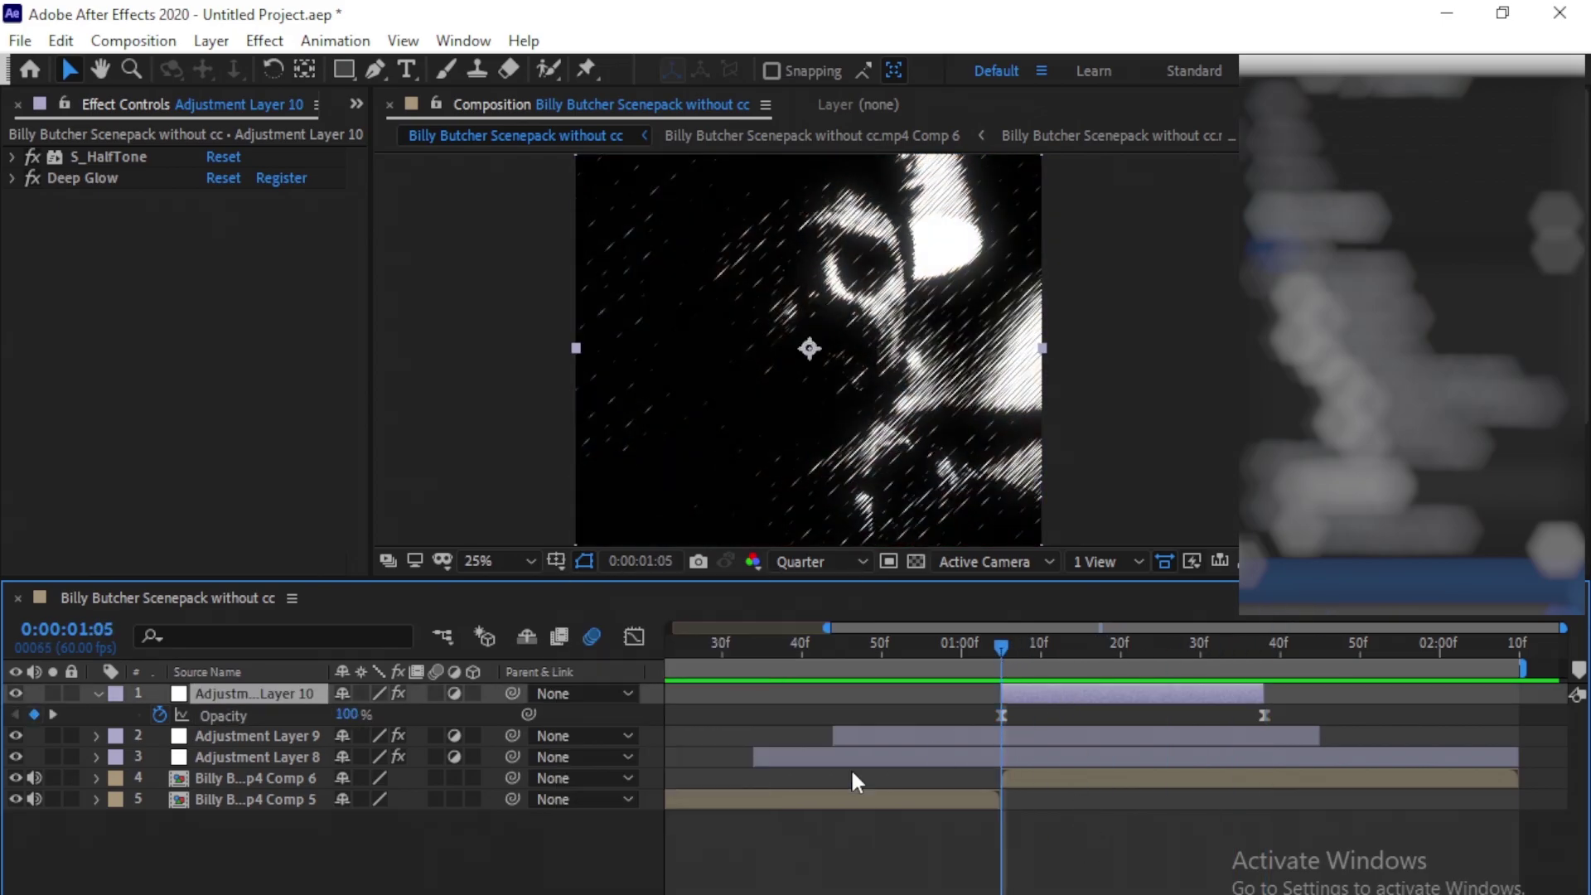
{"action": "right_click", "coordinate": [618, 823]}
{"action": "mouse_move", "coordinate": [655, 561]}
{"action": "left_click", "coordinate": [1023, 769]}
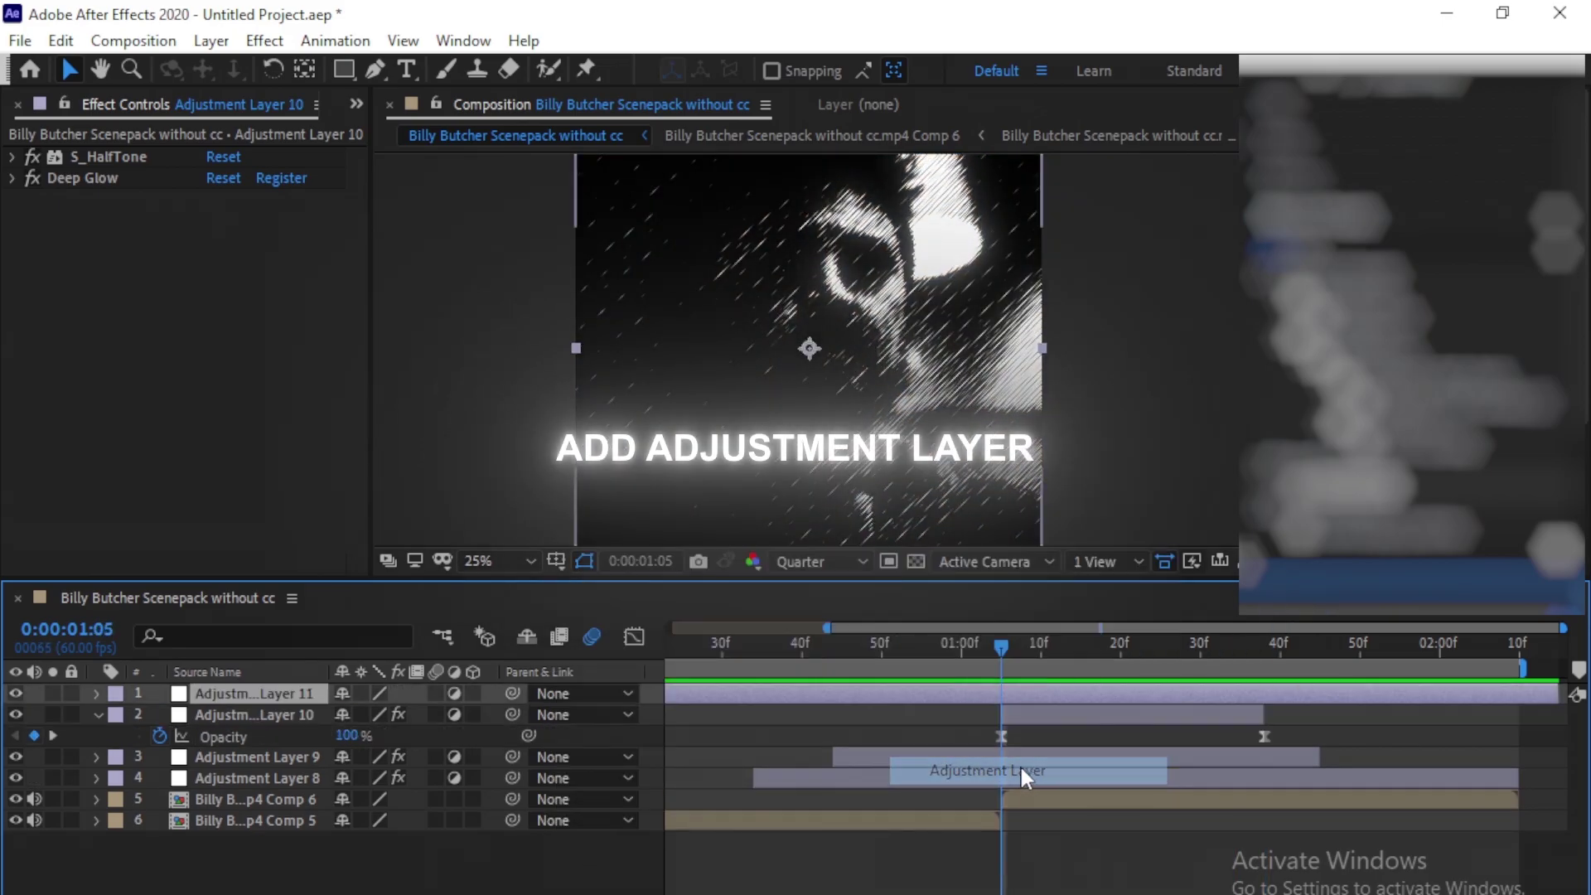
Trim the new adjustment layer to run from 0:00:01:05 to 0:00:01:38, matching the halftone layer
{"action": "key", "text": "alt+bracketleft"}
{"action": "left_click_drag", "start_coordinate": [1276, 650], "coordinate": [1266, 668]}
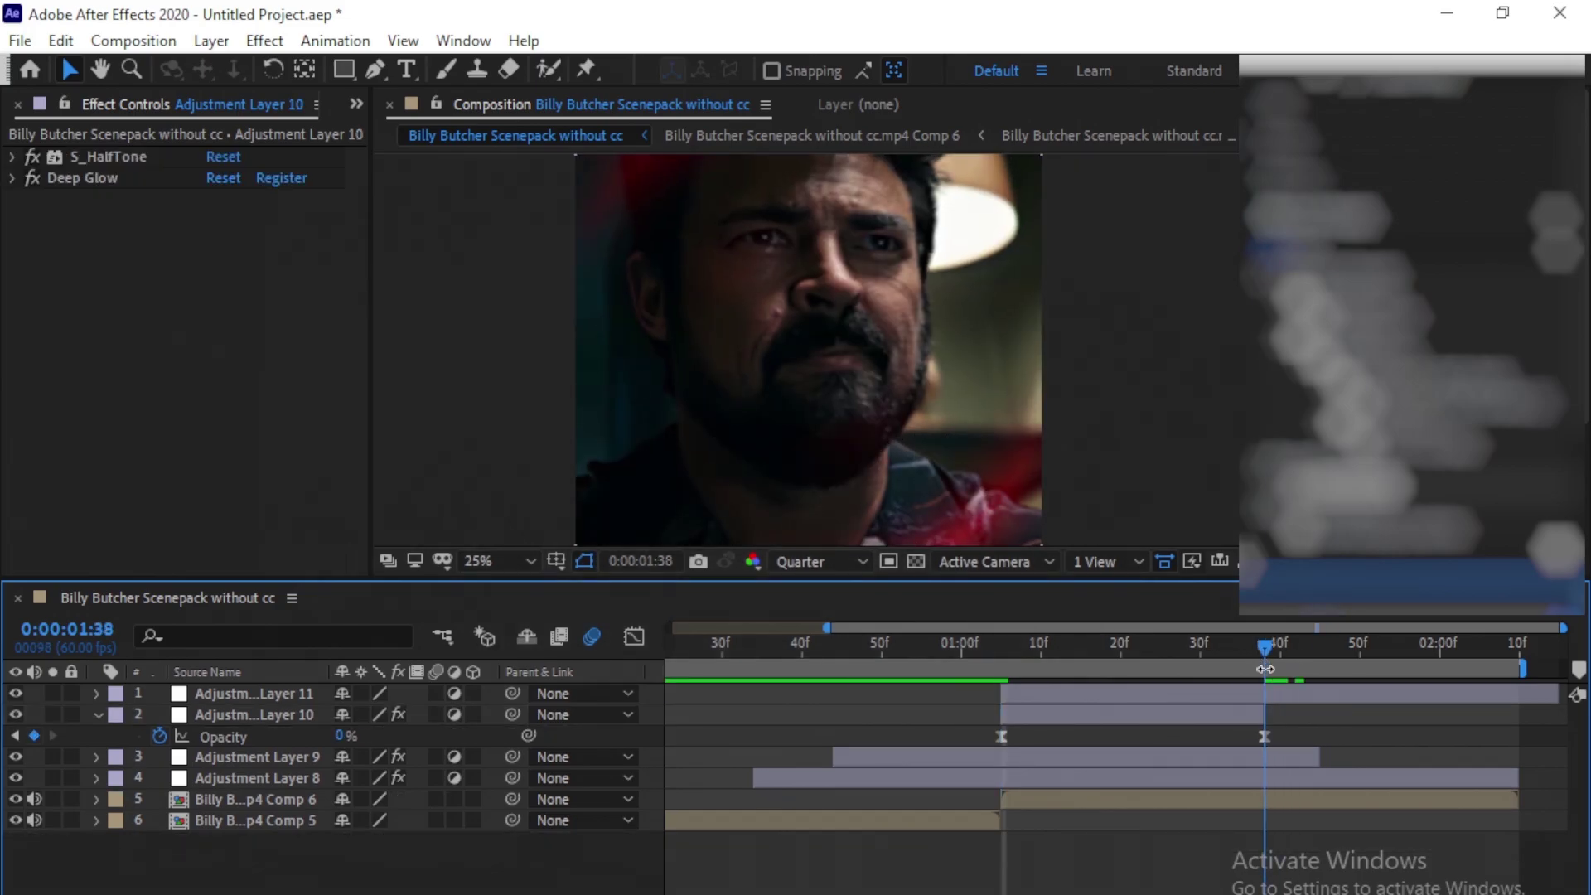
{"action": "left_click", "coordinate": [1284, 697]}
{"action": "key", "text": "ctrl+shift+d"}
{"action": "key", "text": "Delete"}
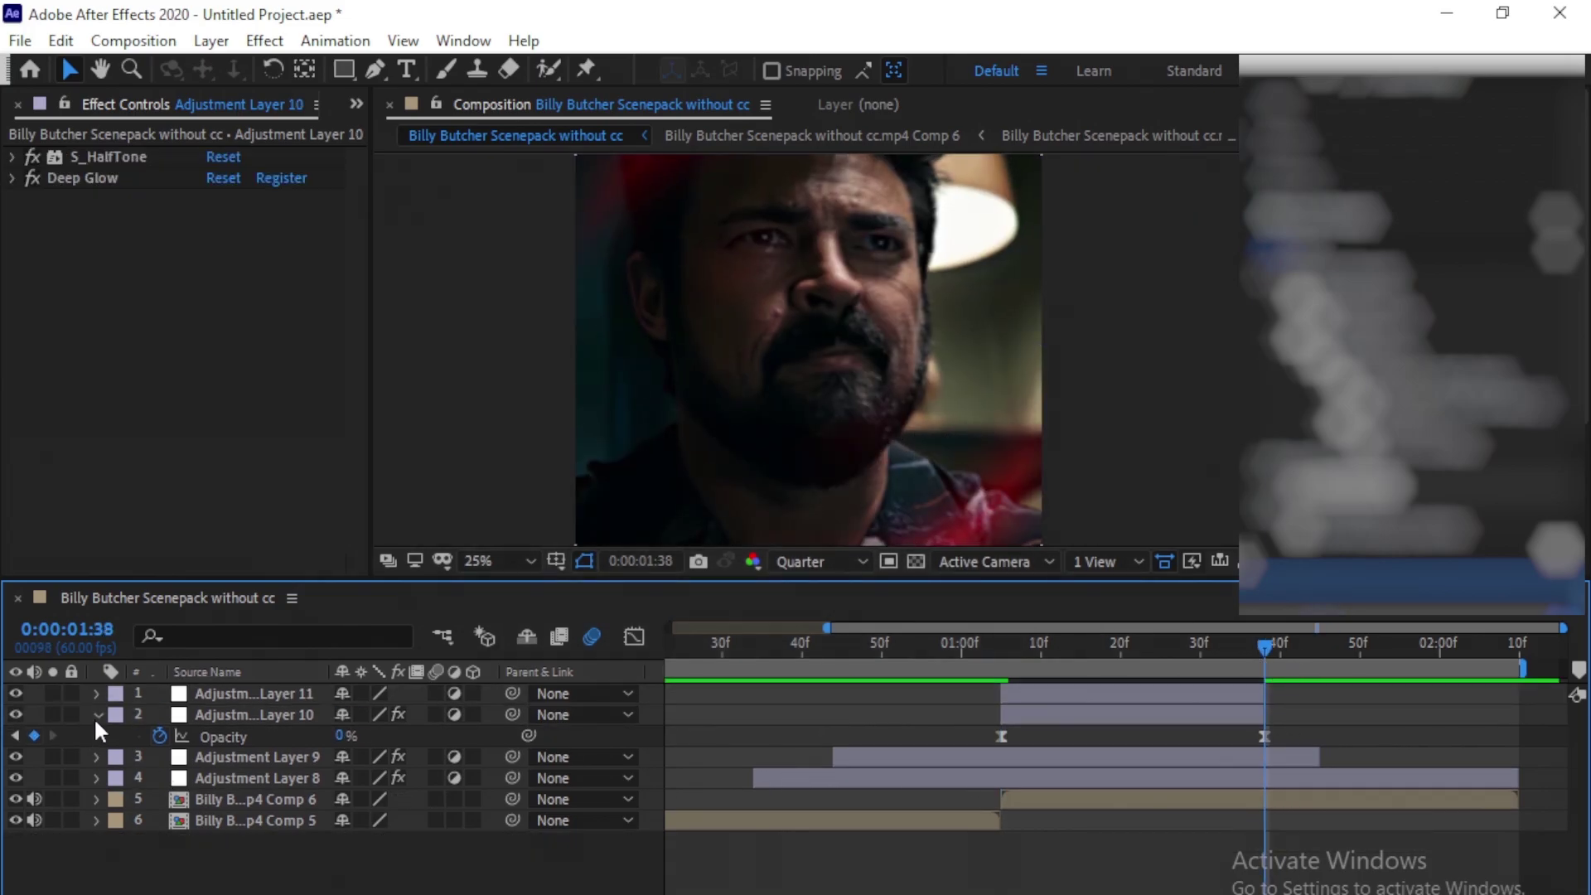
{"action": "left_click", "coordinate": [98, 715]}
{"action": "left_click_drag", "start_coordinate": [1064, 654], "coordinate": [992, 756]}
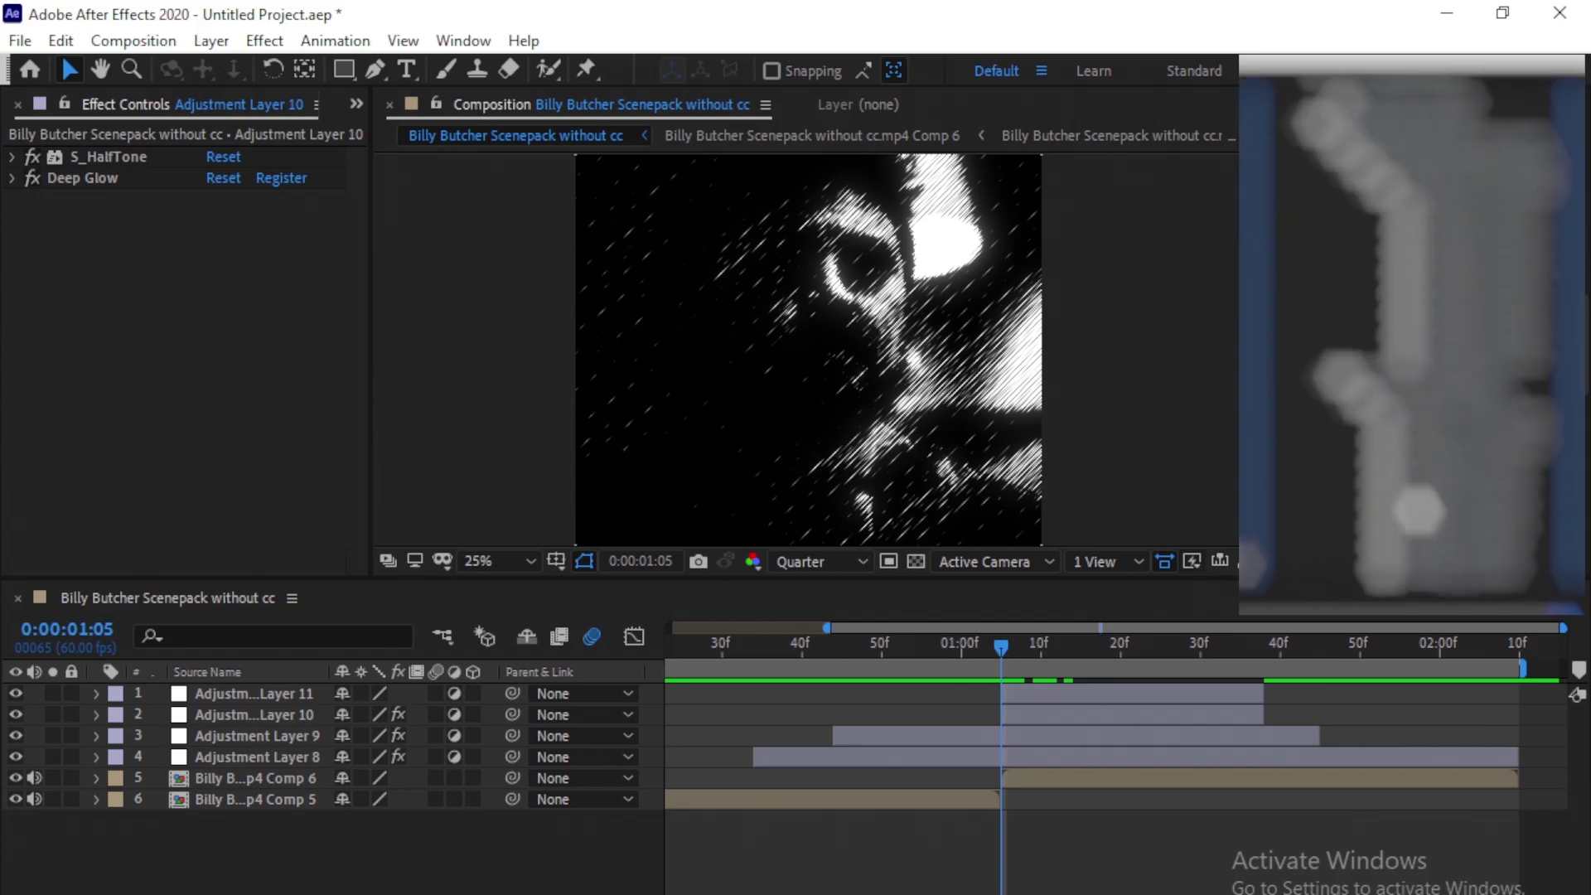
Apply Twitch to the new adjustment layer and set its speed to 75
{"action": "left_click_drag", "start_coordinate": [1332, 322], "coordinate": [1032, 697]}
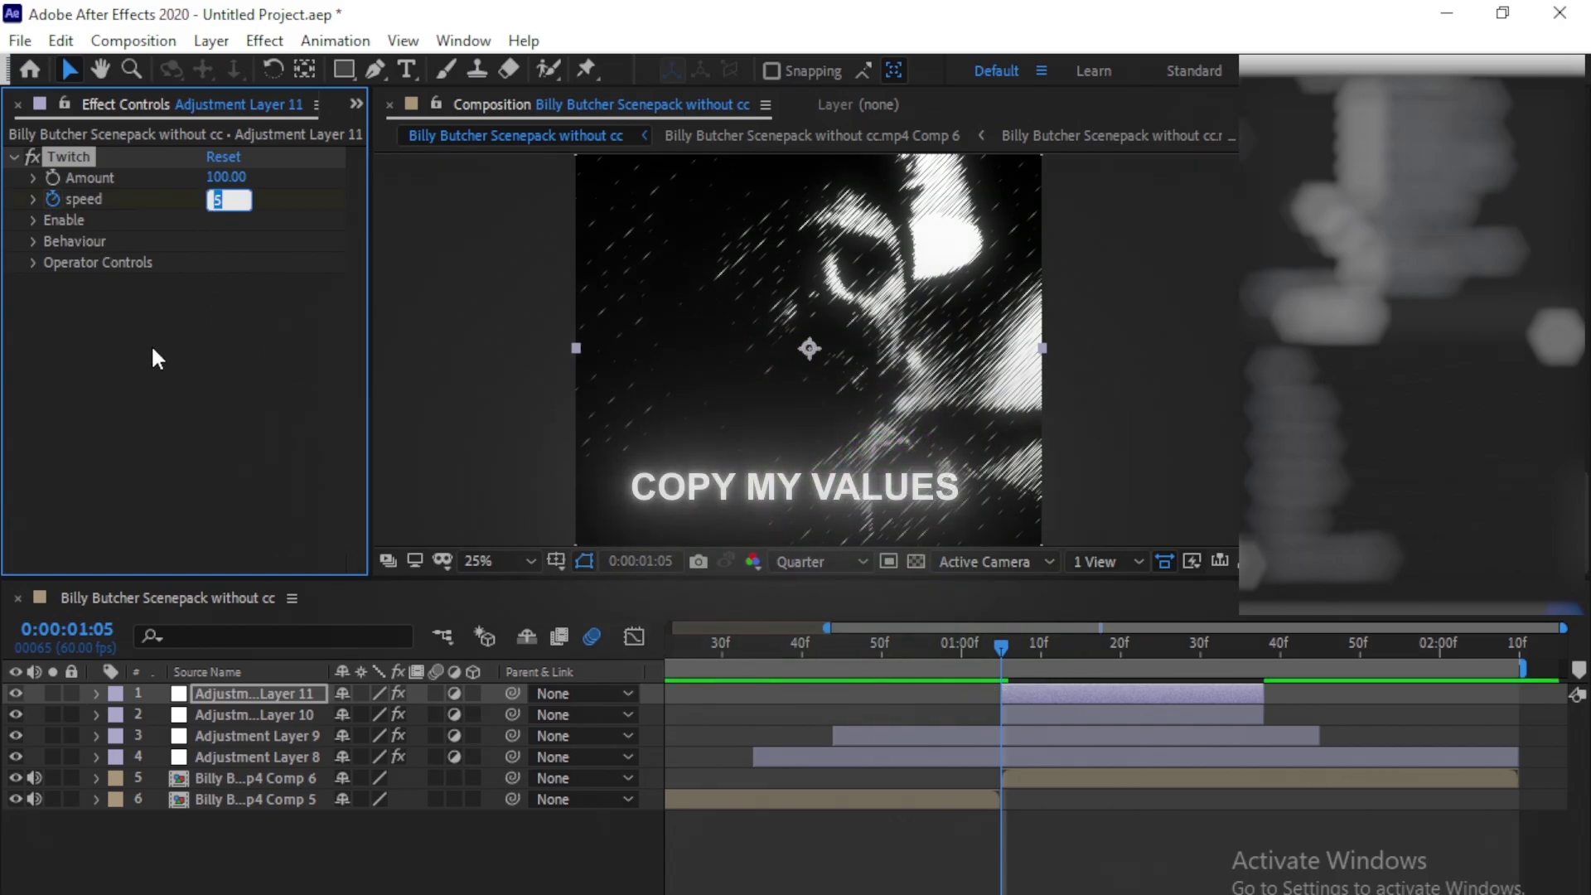
{"action": "left_click", "coordinate": [54, 208]}
{"action": "type", "text": "75"}
{"action": "key", "text": "Return"}
Keyframe the Twitch Amount at 35 at 0:00:01:05
{"action": "left_click", "coordinate": [52, 178]}
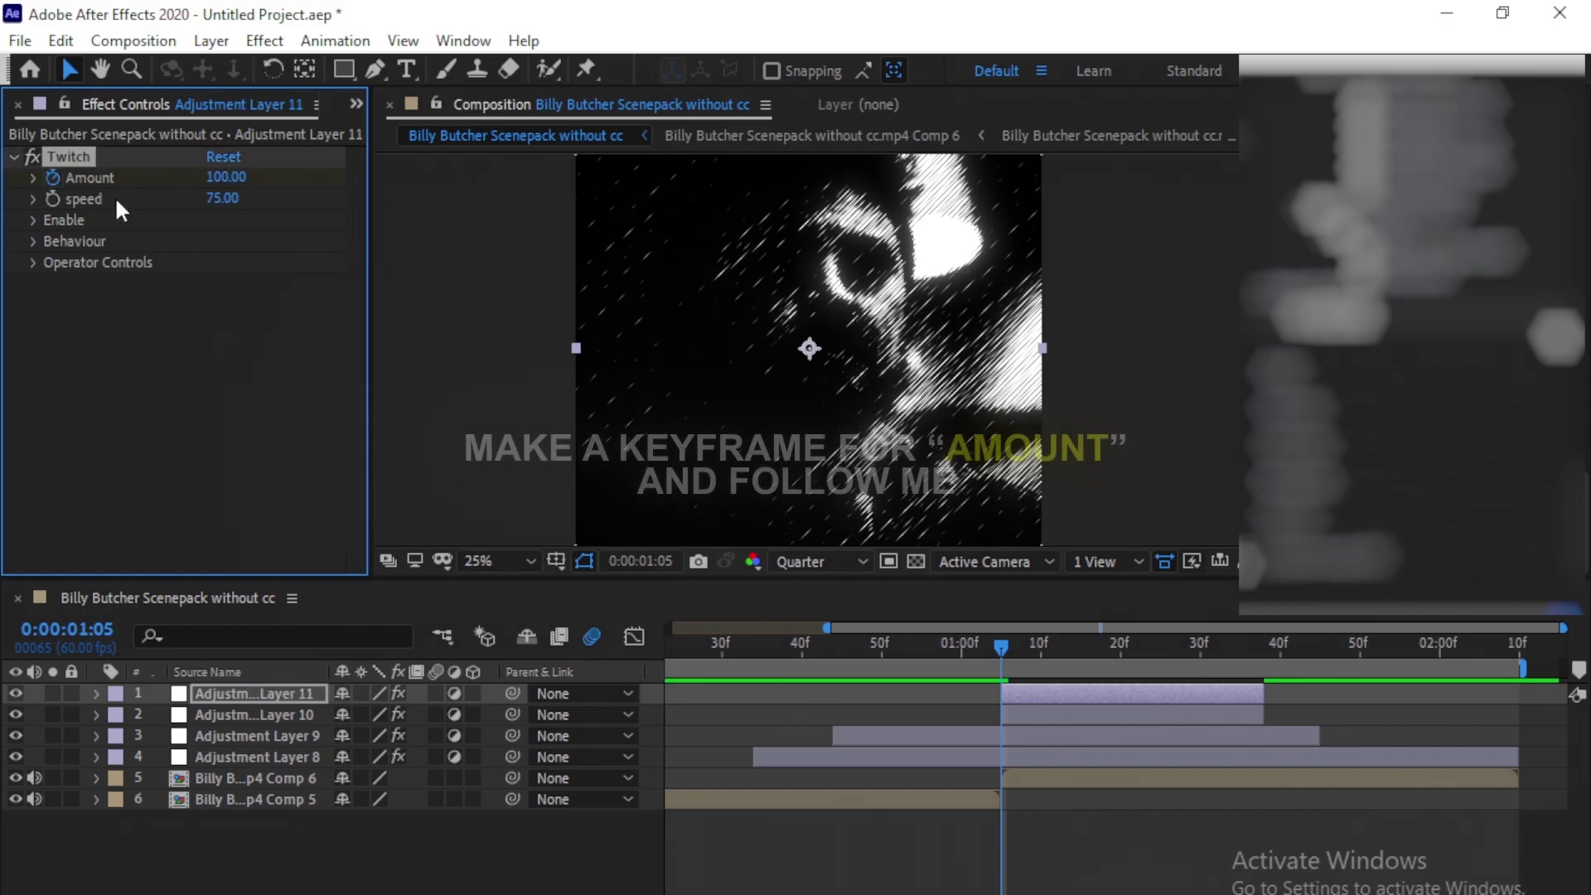
{"action": "type", "text": "35"}
{"action": "left_click", "coordinate": [242, 355]}
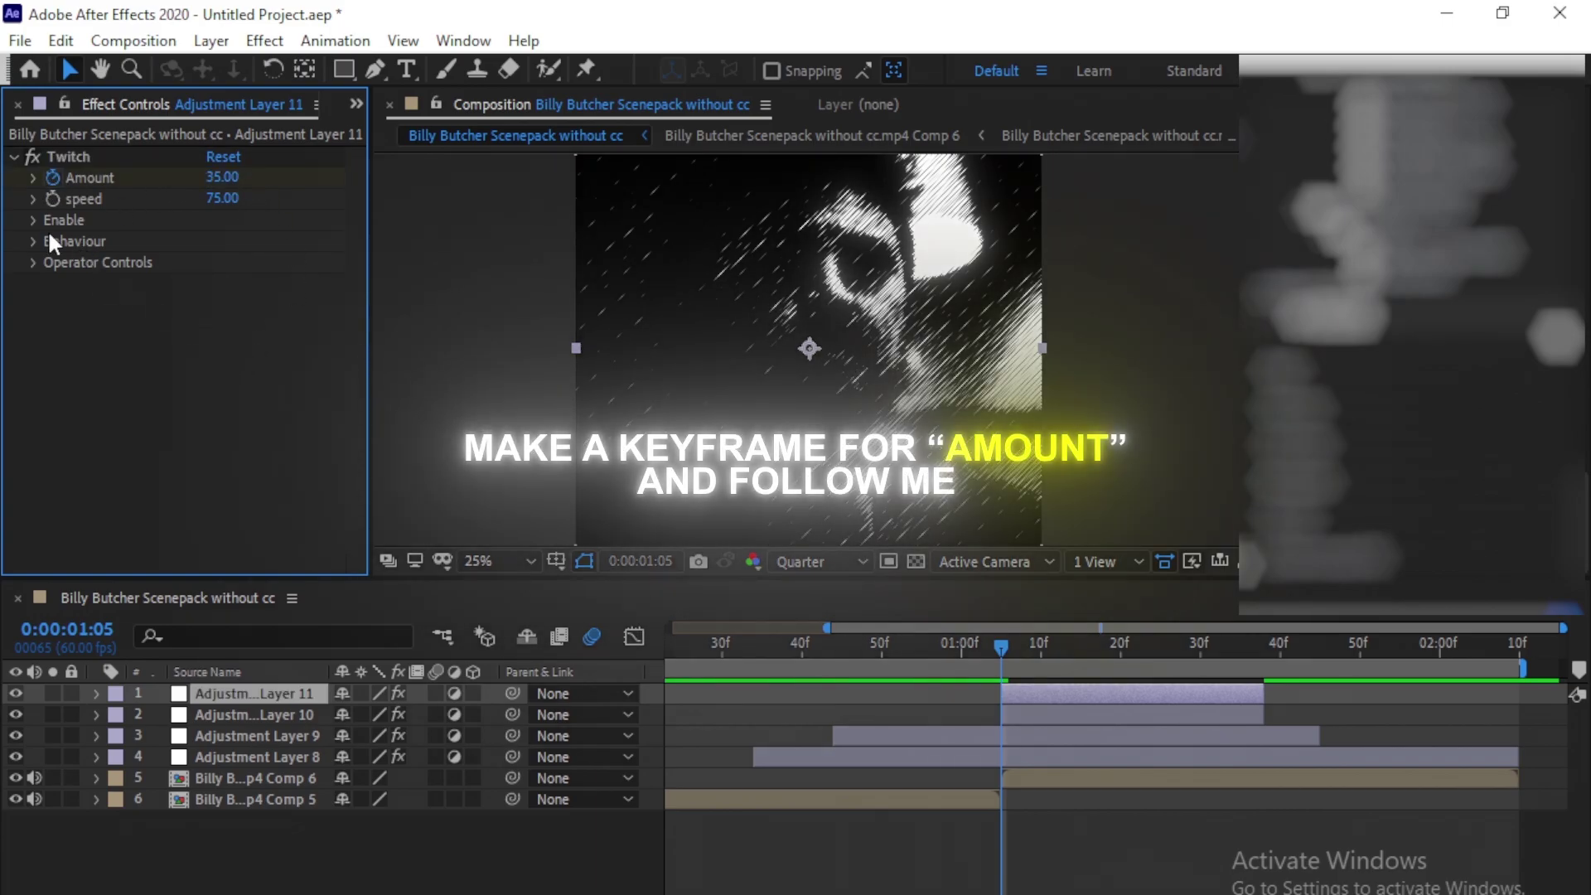
Enable Blur, Light and Slide in the Twitch effect
{"action": "left_click", "coordinate": [34, 219]}
{"action": "left_click", "coordinate": [212, 242]}
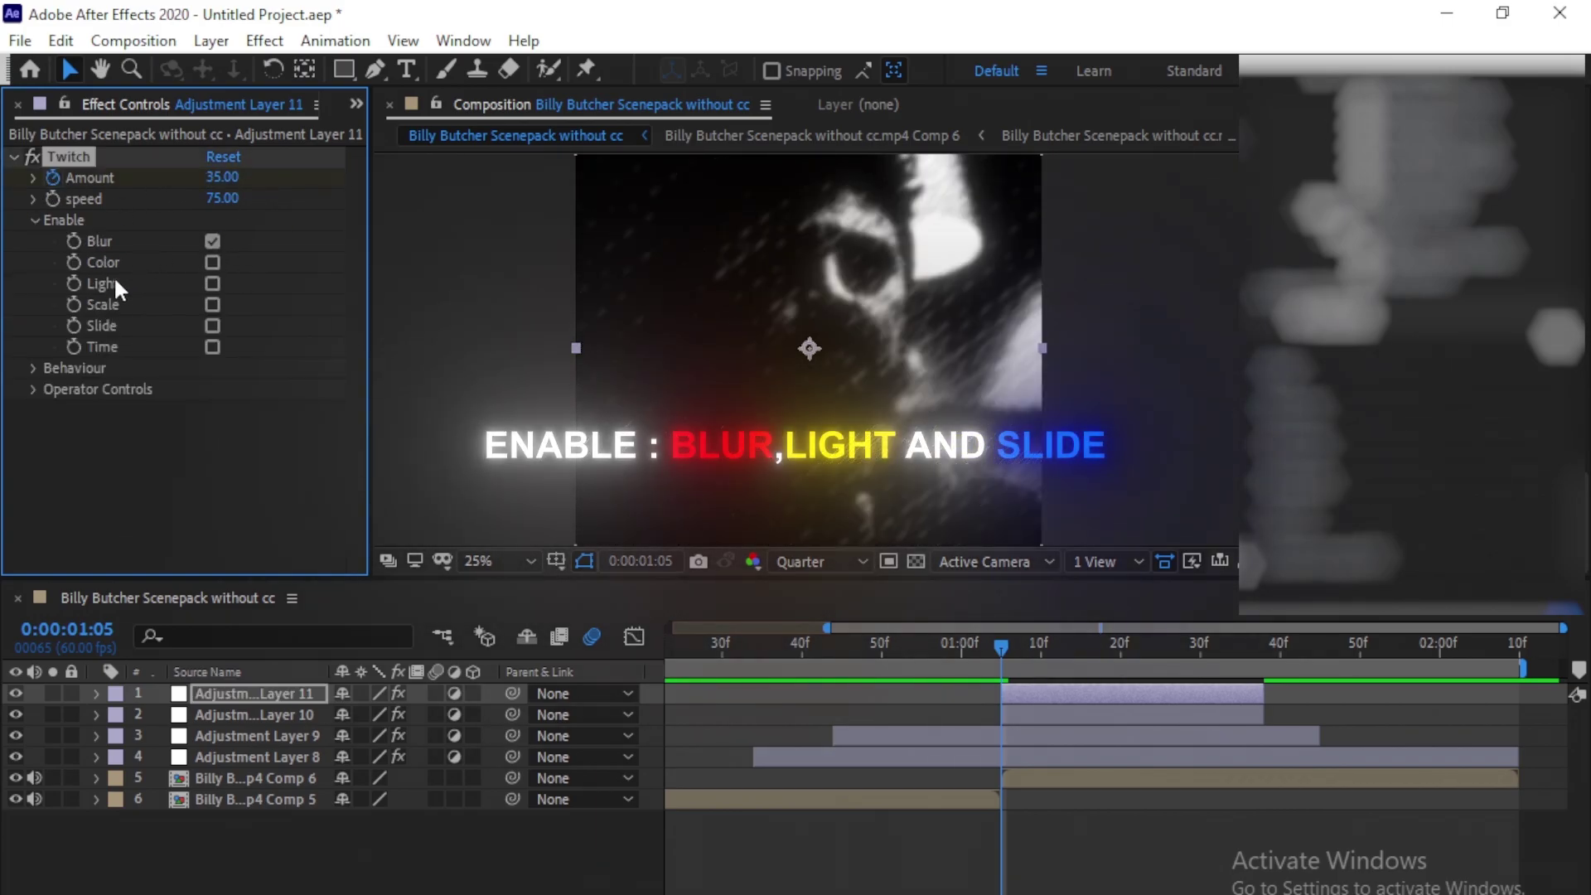
{"action": "left_click", "coordinate": [212, 283]}
{"action": "left_click", "coordinate": [211, 324]}
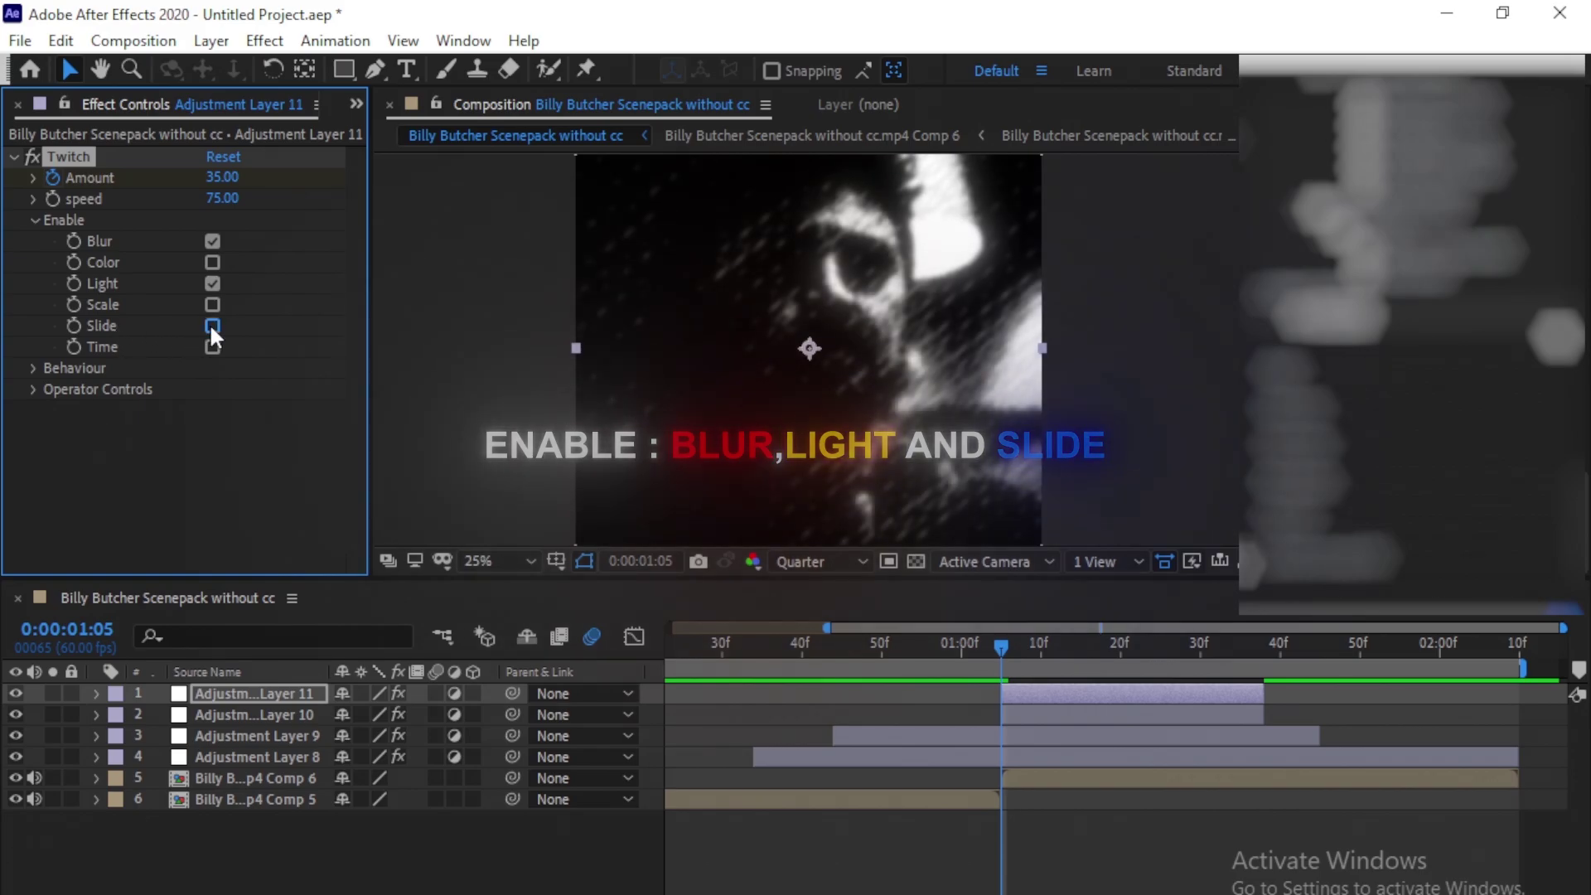
Keyframe the Twitch Amount at 0 at the layer's end, 0:00:01:38, and easy ease both Amount keyframes
{"action": "key", "text": "u"}
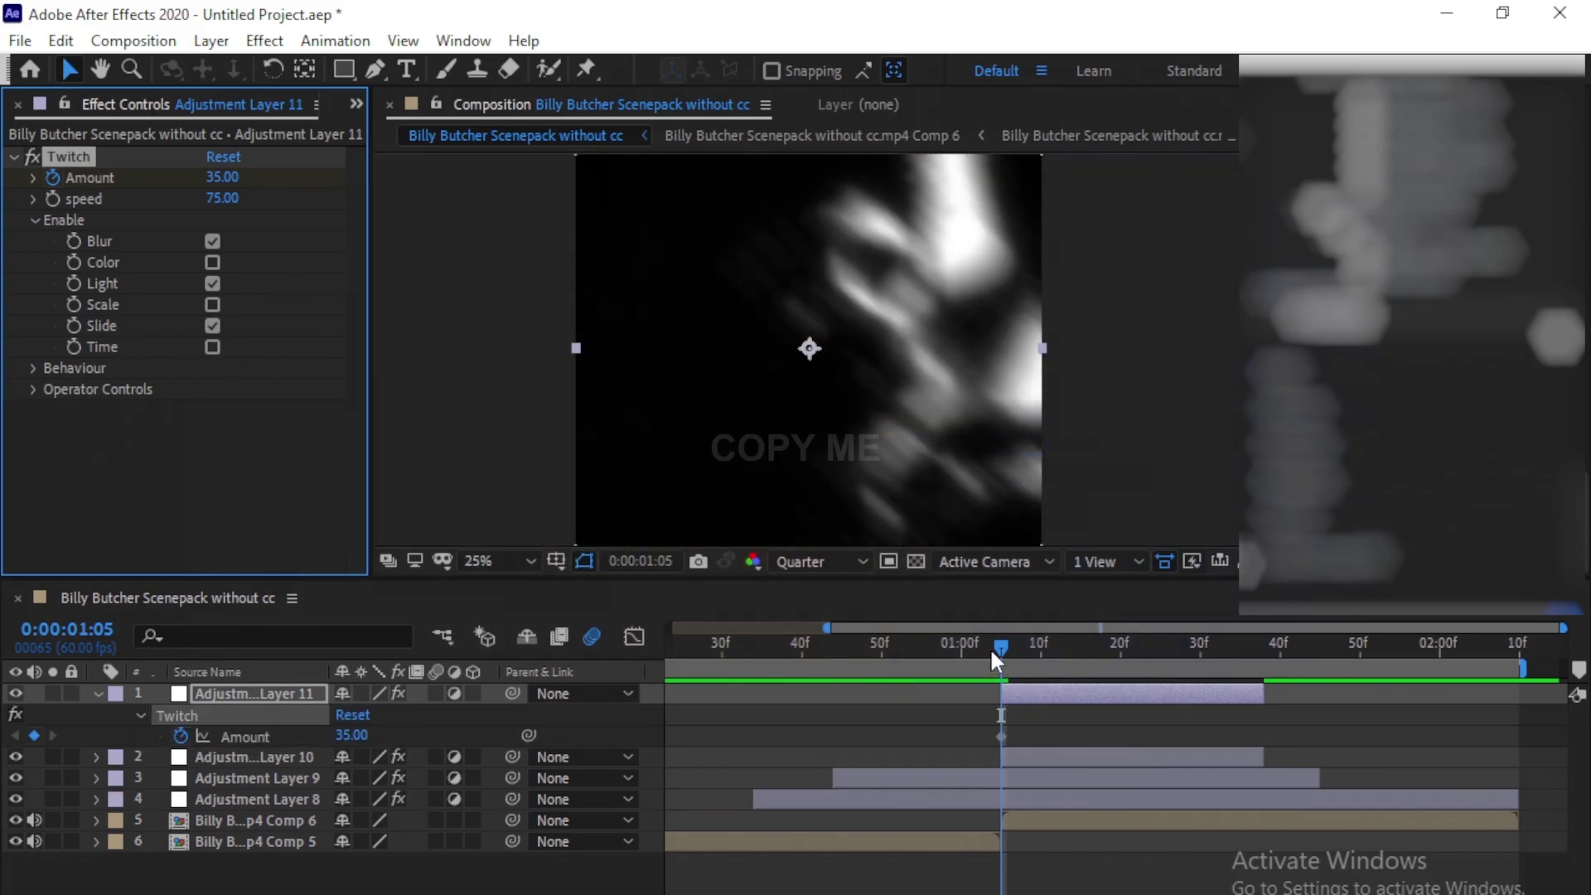
{"action": "left_click_drag", "start_coordinate": [992, 651], "coordinate": [1142, 681]}
{"action": "left_click_drag", "start_coordinate": [172, 181], "coordinate": [99, 181]}
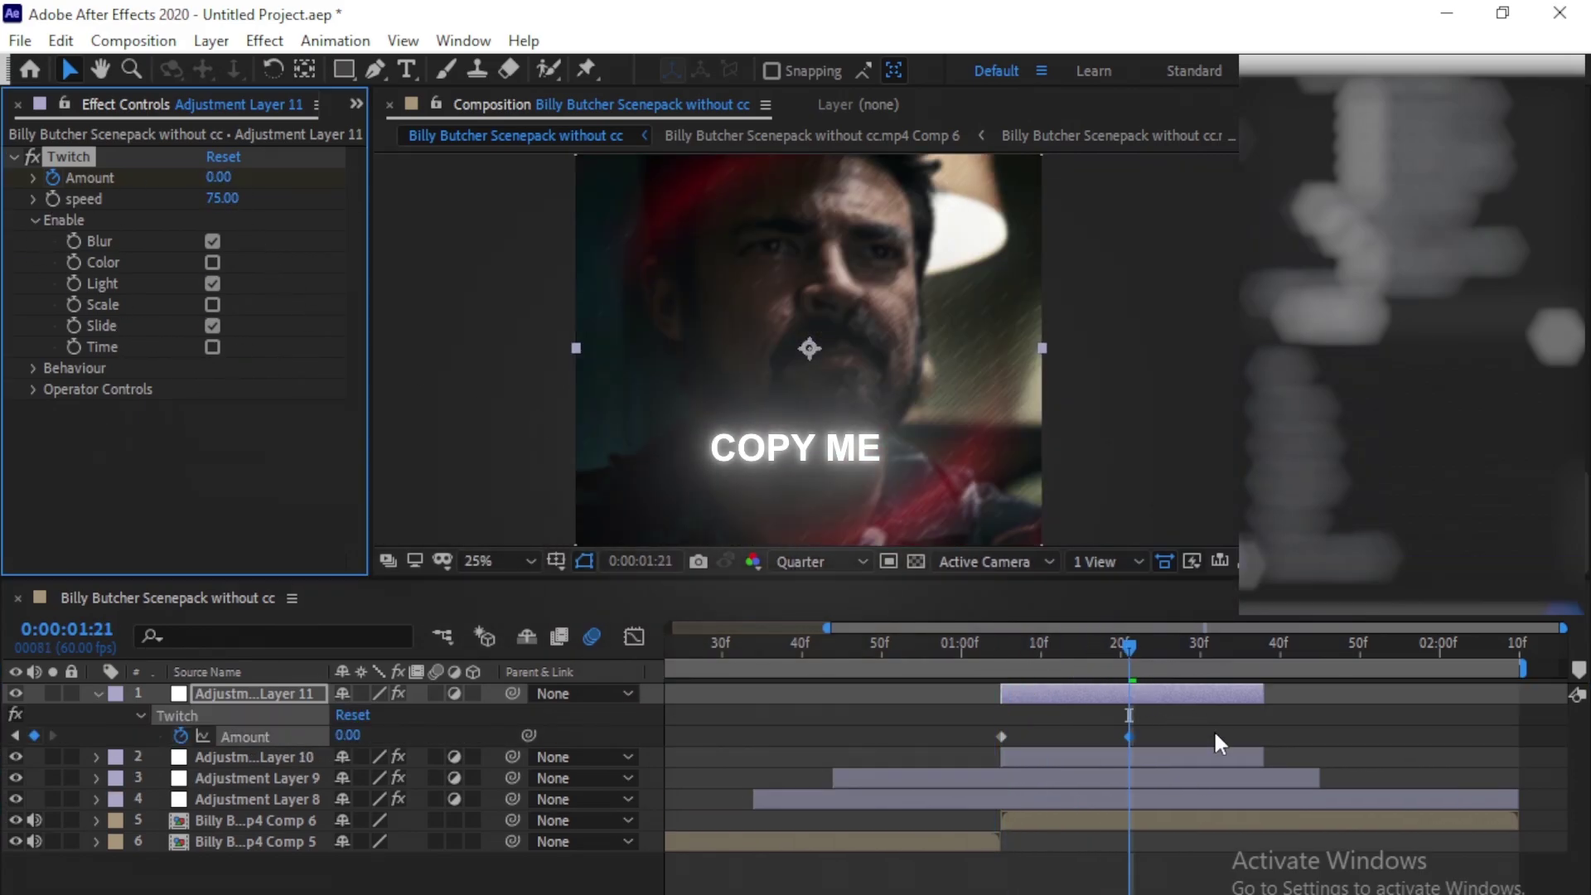
{"action": "left_click_drag", "start_coordinate": [1128, 737], "coordinate": [1264, 745]}
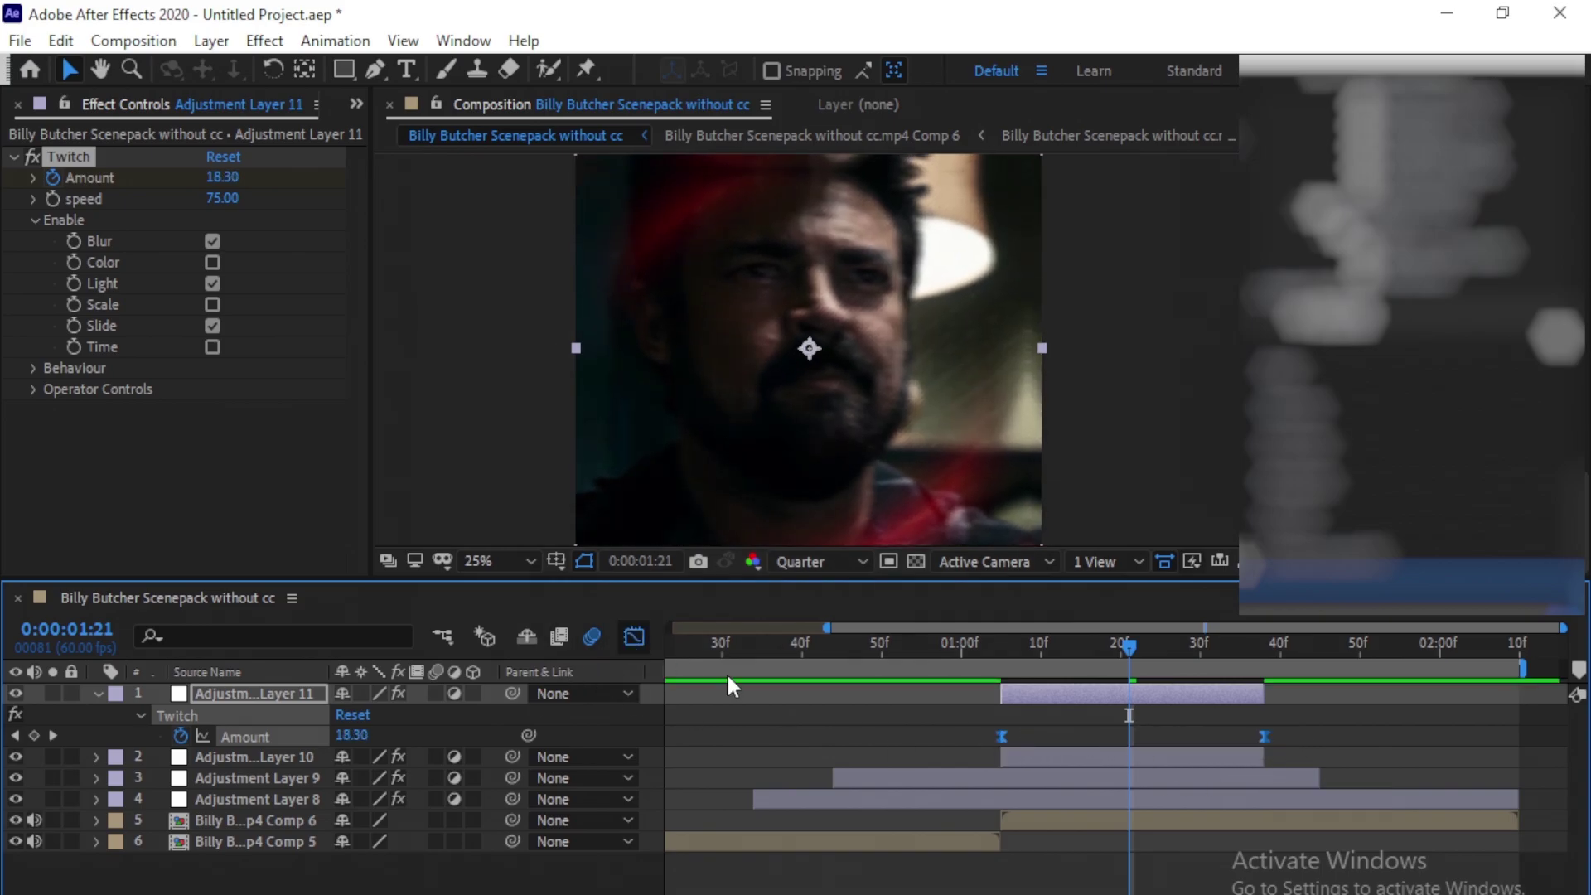
Reshape the Twitch Amount curve to drop sharply at the start and ease out long, and preview it
{"action": "key", "text": "shift+F3"}
{"action": "key", "text": "equal"}
{"action": "scroll", "coordinate": [783, 731], "scroll_direction": "right", "scroll_amount": 1}
{"action": "left_click", "coordinate": [838, 701]}
{"action": "left_click_drag", "start_coordinate": [966, 701], "coordinate": [809, 863]}
{"action": "left_click_drag", "start_coordinate": [1154, 867], "coordinate": [809, 851]}
{"action": "left_click_drag", "start_coordinate": [1061, 650], "coordinate": [785, 721]}
{"action": "key", "text": "space"}
{"action": "key", "text": "space"}
Preview the transition with the Twitch effect from the first clip onward, and return to 0:00:01:05
{"action": "left_click", "coordinate": [634, 636]}
{"action": "key", "text": "minus"}
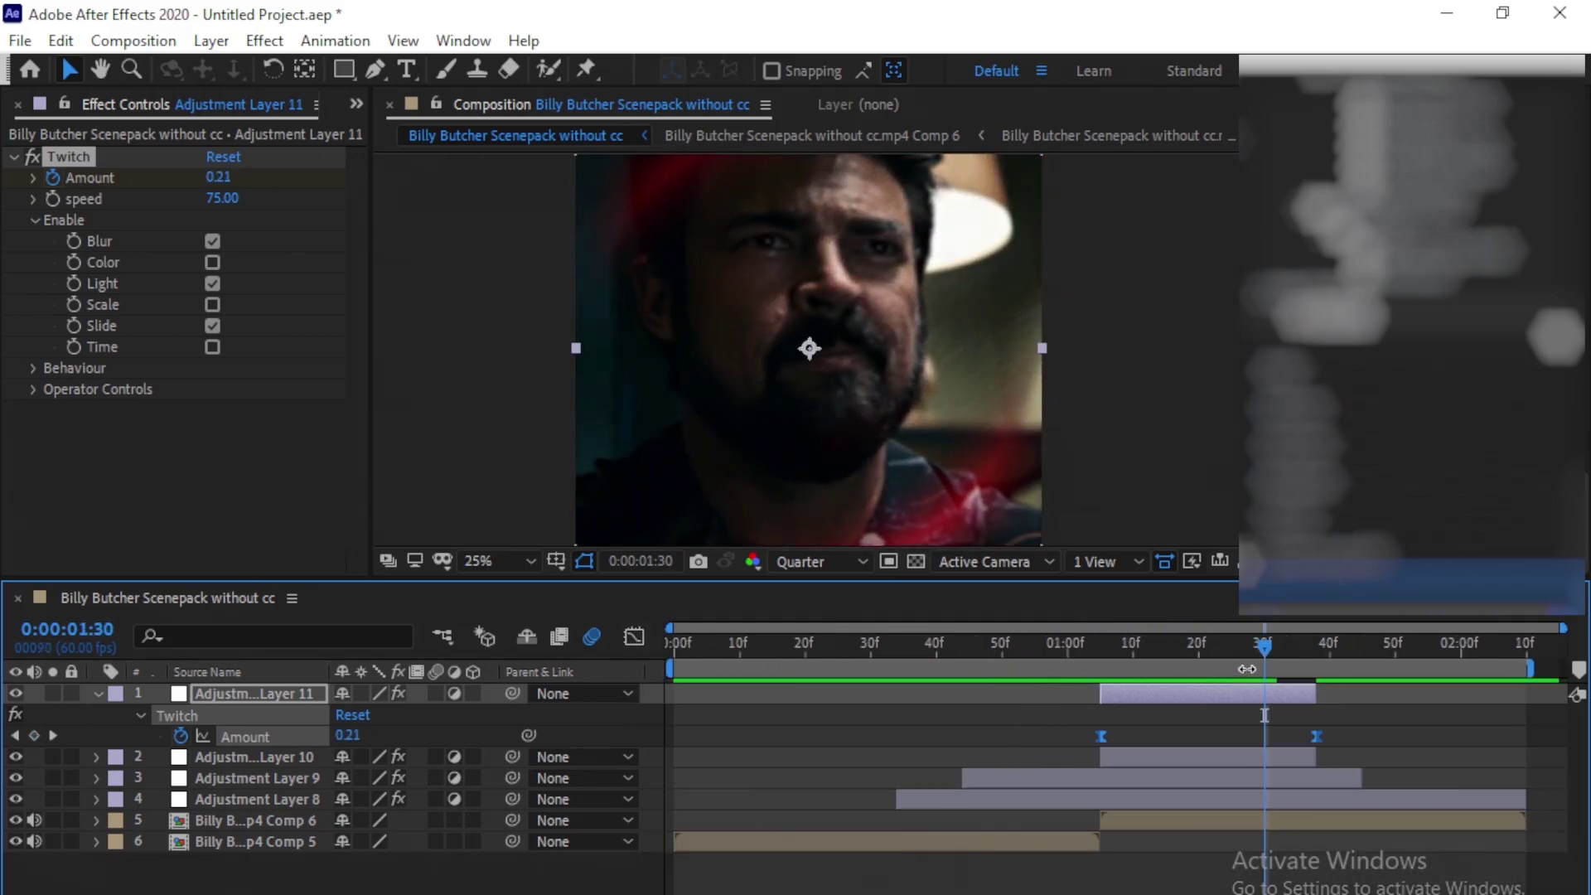
{"action": "left_click", "coordinate": [795, 648]}
{"action": "key", "text": "space"}
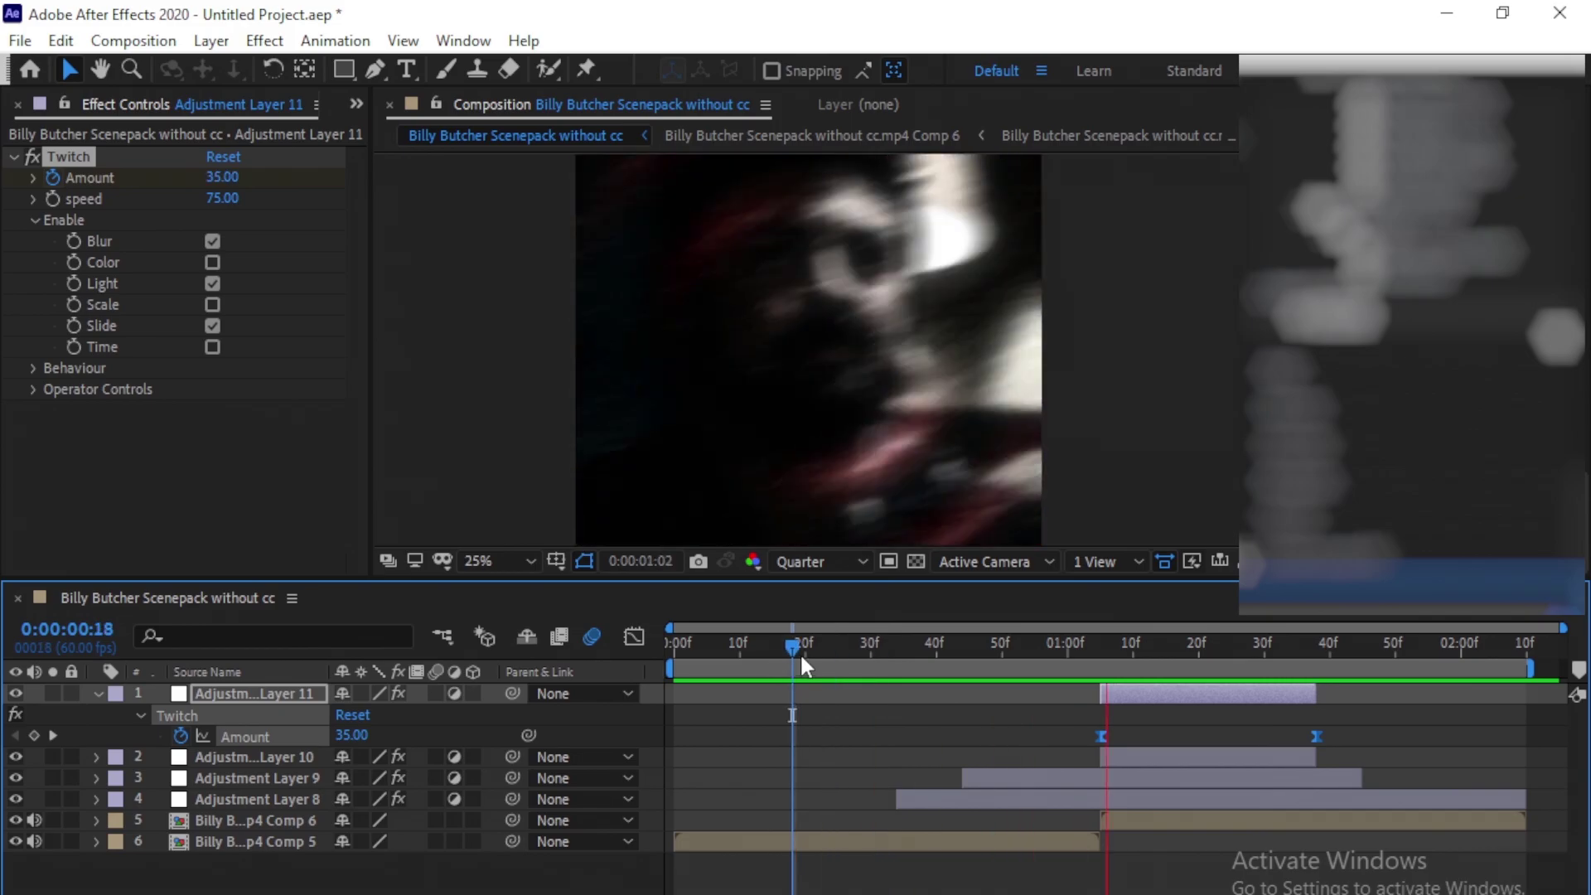
{"action": "key", "text": "space"}
{"action": "left_click", "coordinate": [929, 647]}
{"action": "key", "text": "space"}
{"action": "key", "text": "space"}
{"action": "left_click", "coordinate": [1102, 648]}
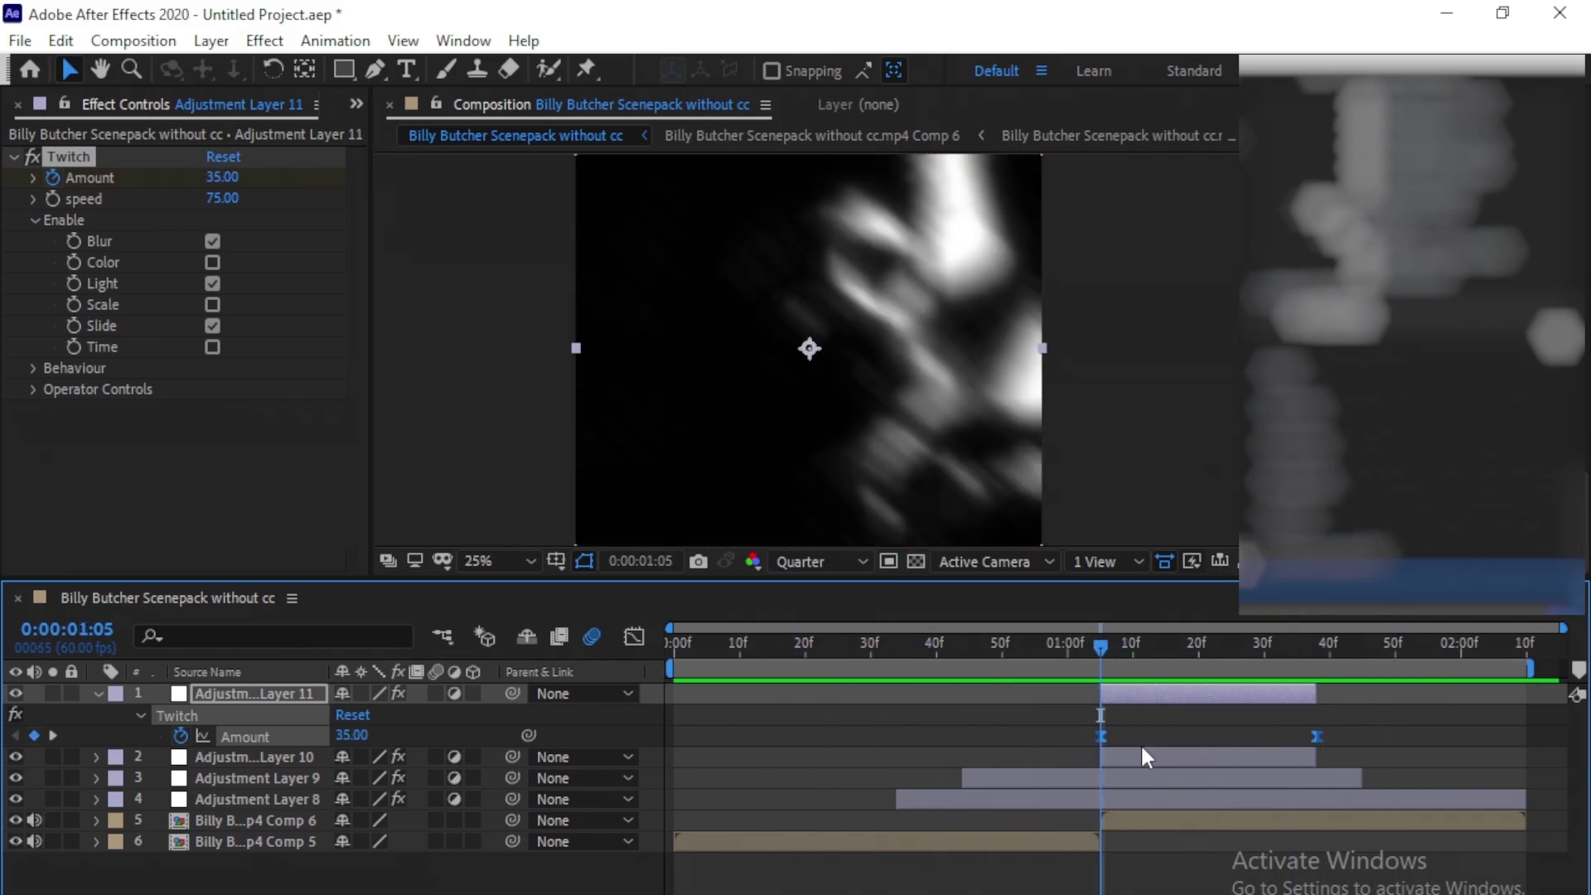
Rework the easing of the halftone layer's Opacity curve in the graph editor
{"action": "left_click", "coordinate": [1141, 743]}
{"action": "left_click", "coordinate": [99, 694]}
{"action": "left_click", "coordinate": [1127, 713]}
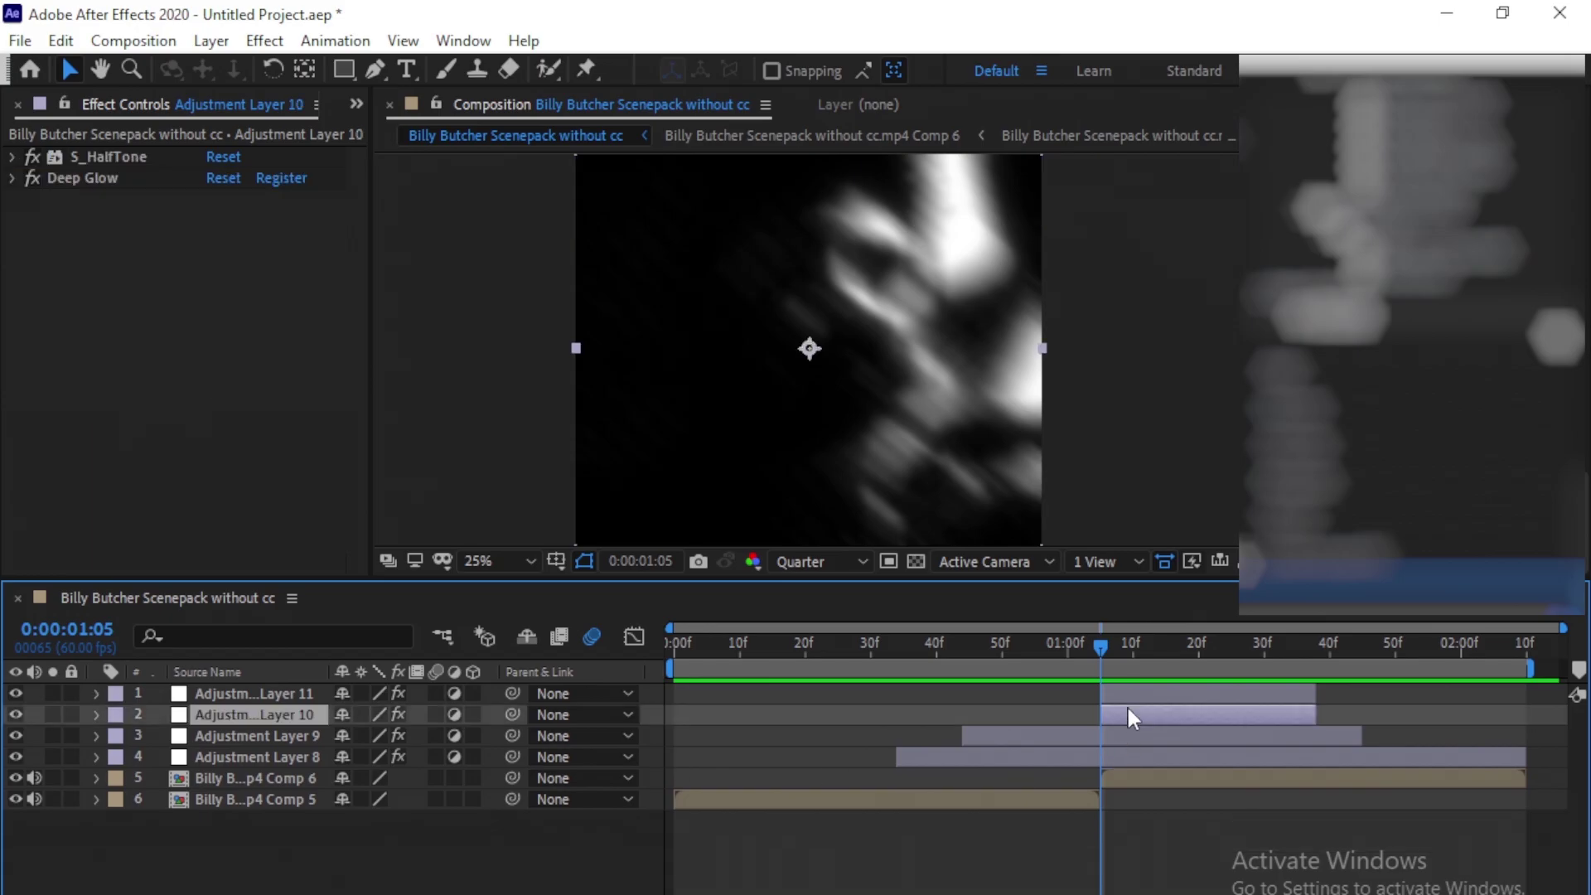
{"action": "key", "text": "u"}
{"action": "left_click", "coordinate": [1101, 737]}
{"action": "key", "text": "shift+F3"}
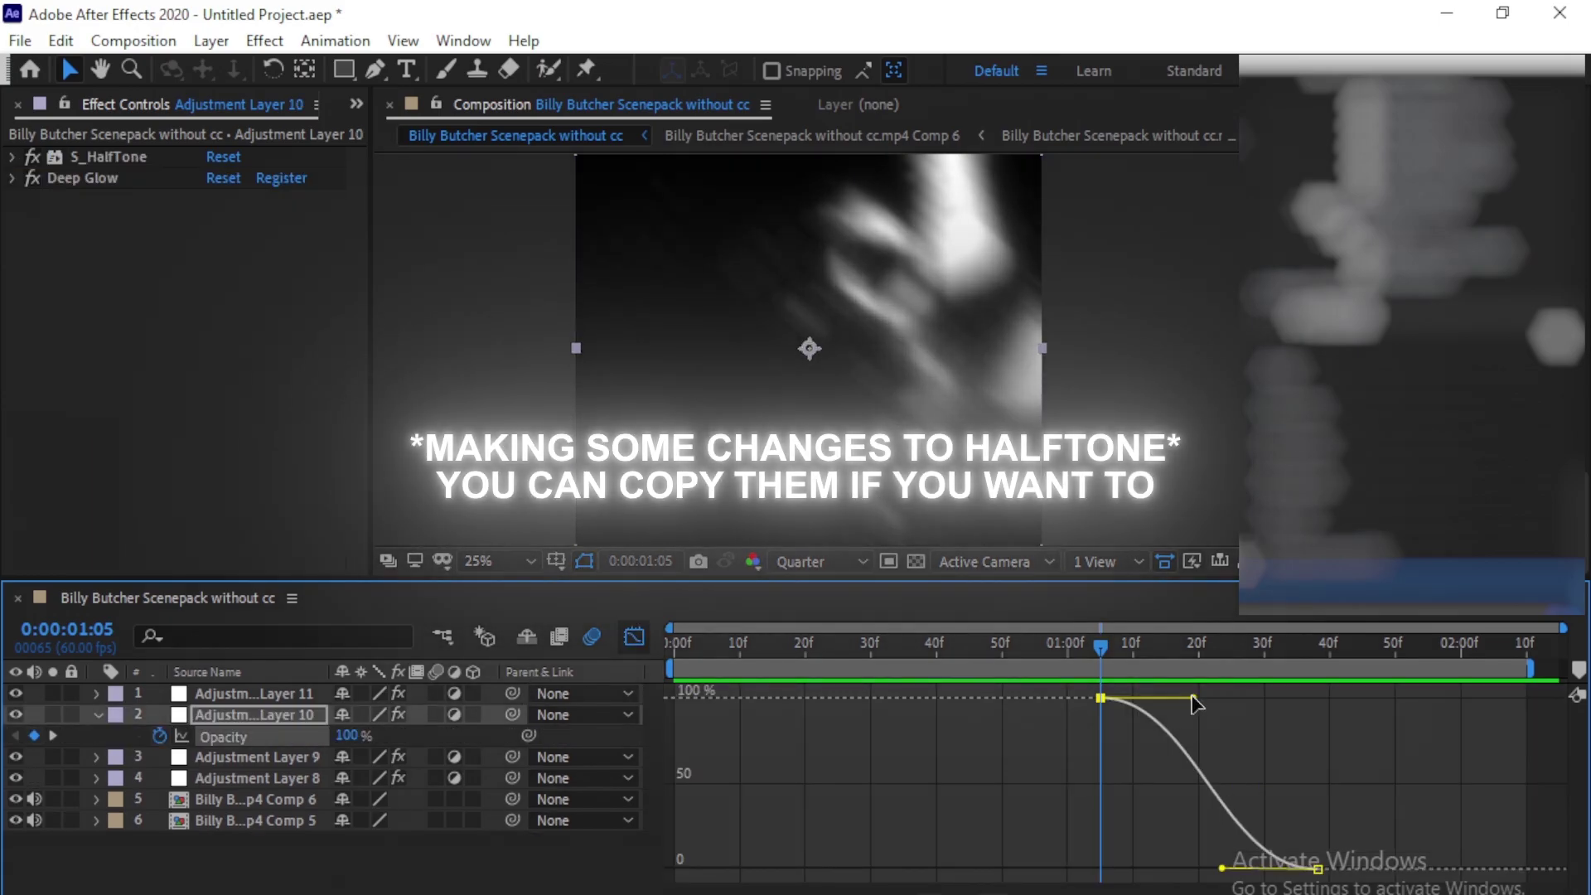
{"action": "left_click_drag", "start_coordinate": [1105, 777], "coordinate": [1187, 866]}
Preview the transition with the reworked halftone fade, and return to the cut at 0:00:01:05
{"action": "key", "text": "space"}
{"action": "left_click", "coordinate": [988, 646]}
{"action": "key", "text": "space"}
{"action": "key", "text": "space"}
{"action": "left_click", "coordinate": [634, 637]}
{"action": "left_click_drag", "start_coordinate": [1175, 647], "coordinate": [1100, 659]}
{"action": "key", "text": "space"}
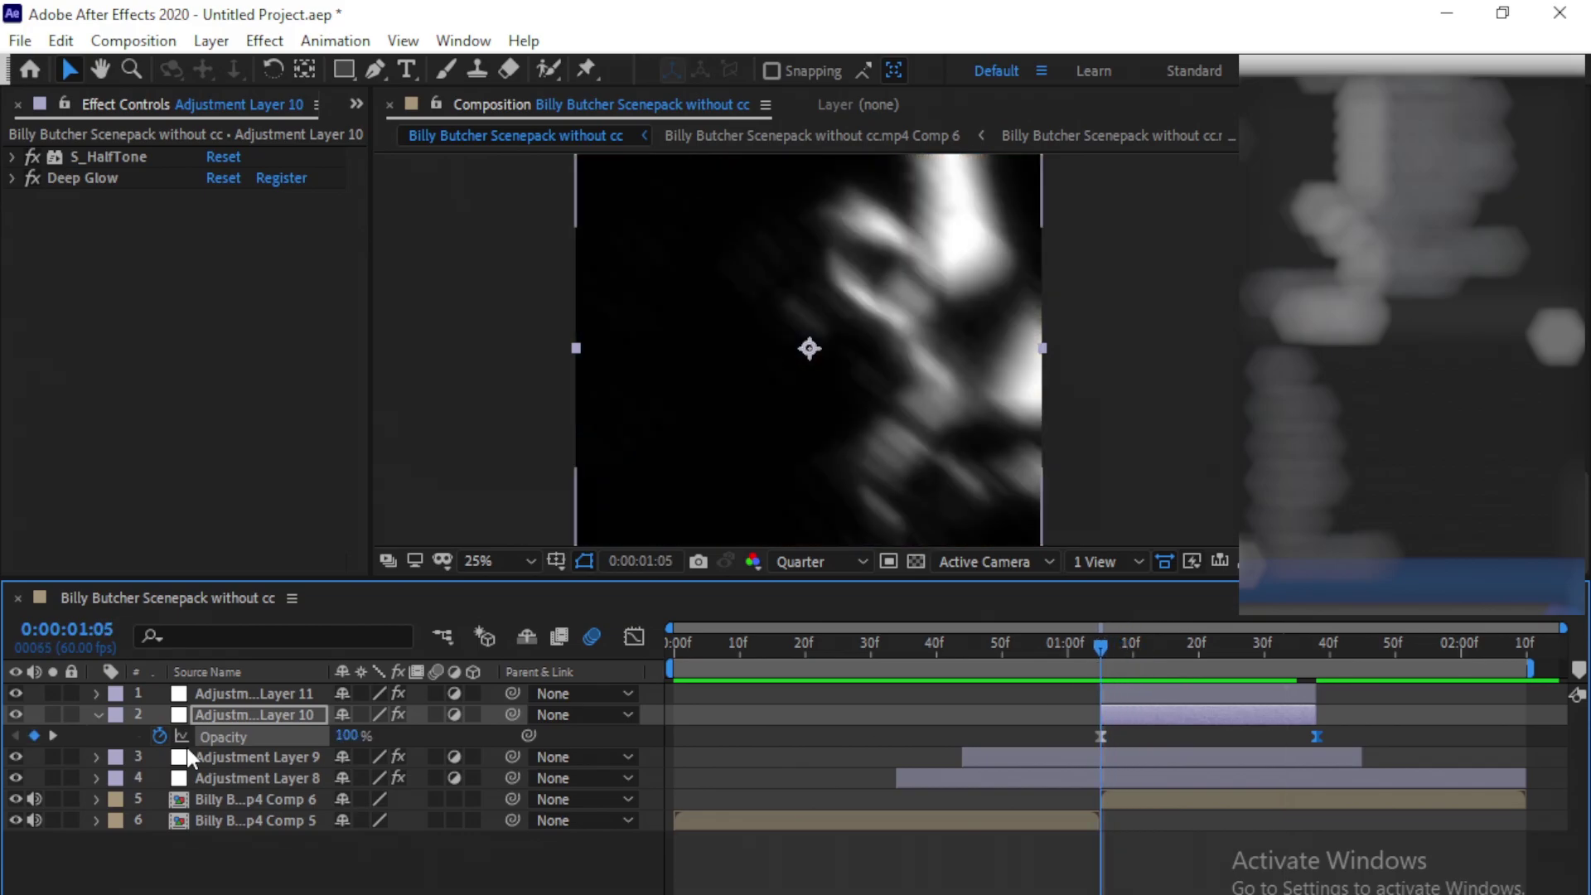
{"action": "key", "text": "t"}
Add a white solid (FFFFFF) above the Twitch adjustment layer
{"action": "right_click", "coordinate": [626, 862]}
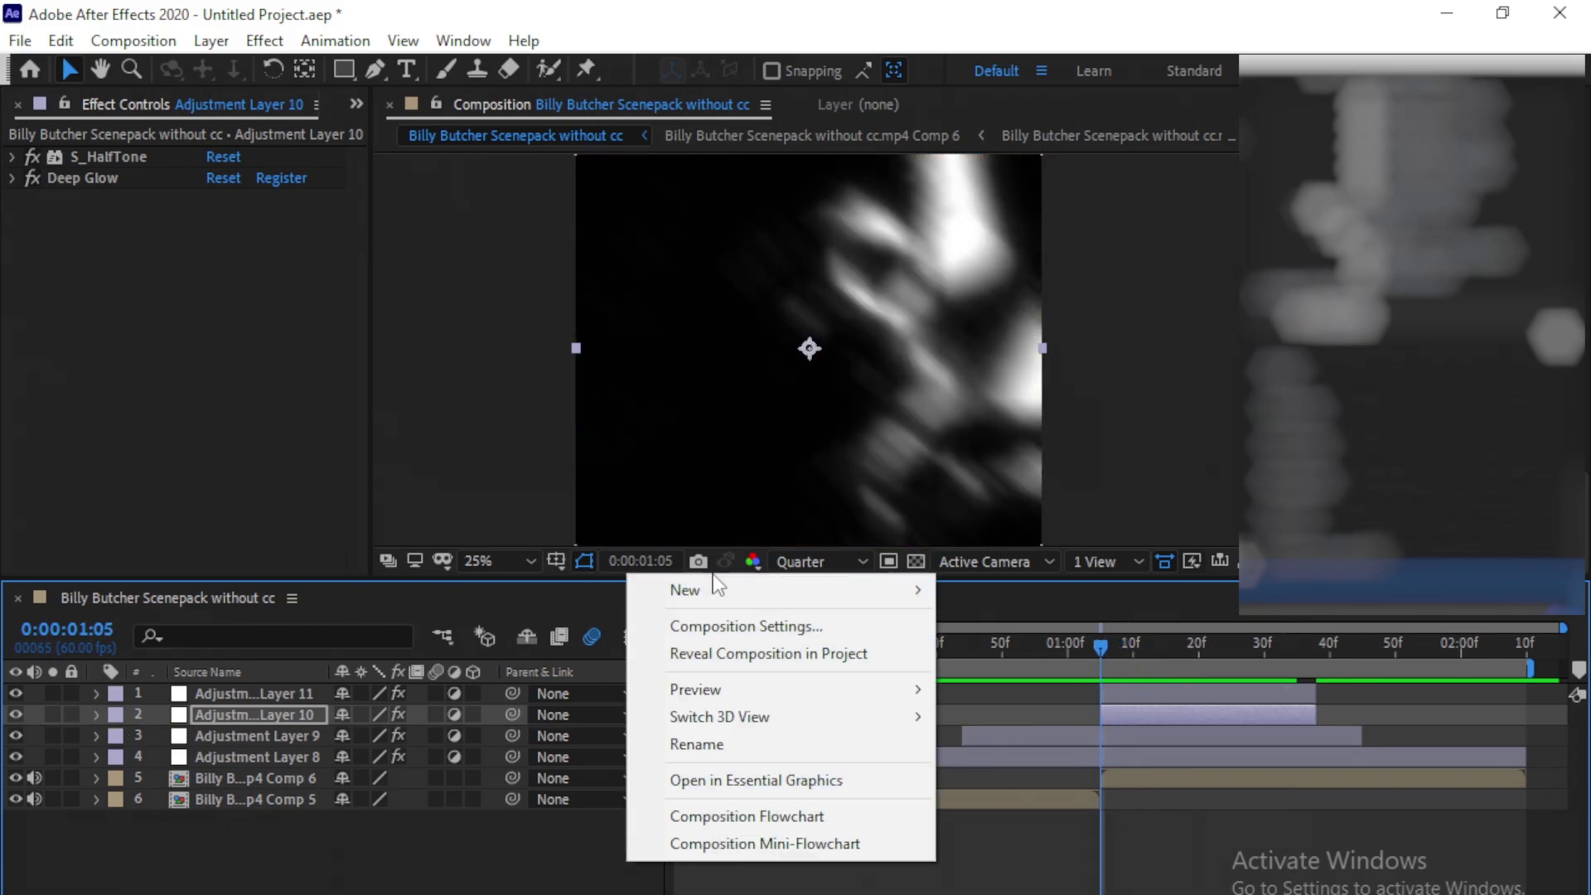
{"action": "left_click", "coordinate": [1030, 814]}
{"action": "left_click", "coordinate": [1129, 697]}
{"action": "right_click", "coordinate": [557, 861]}
{"action": "mouse_move", "coordinate": [688, 590]}
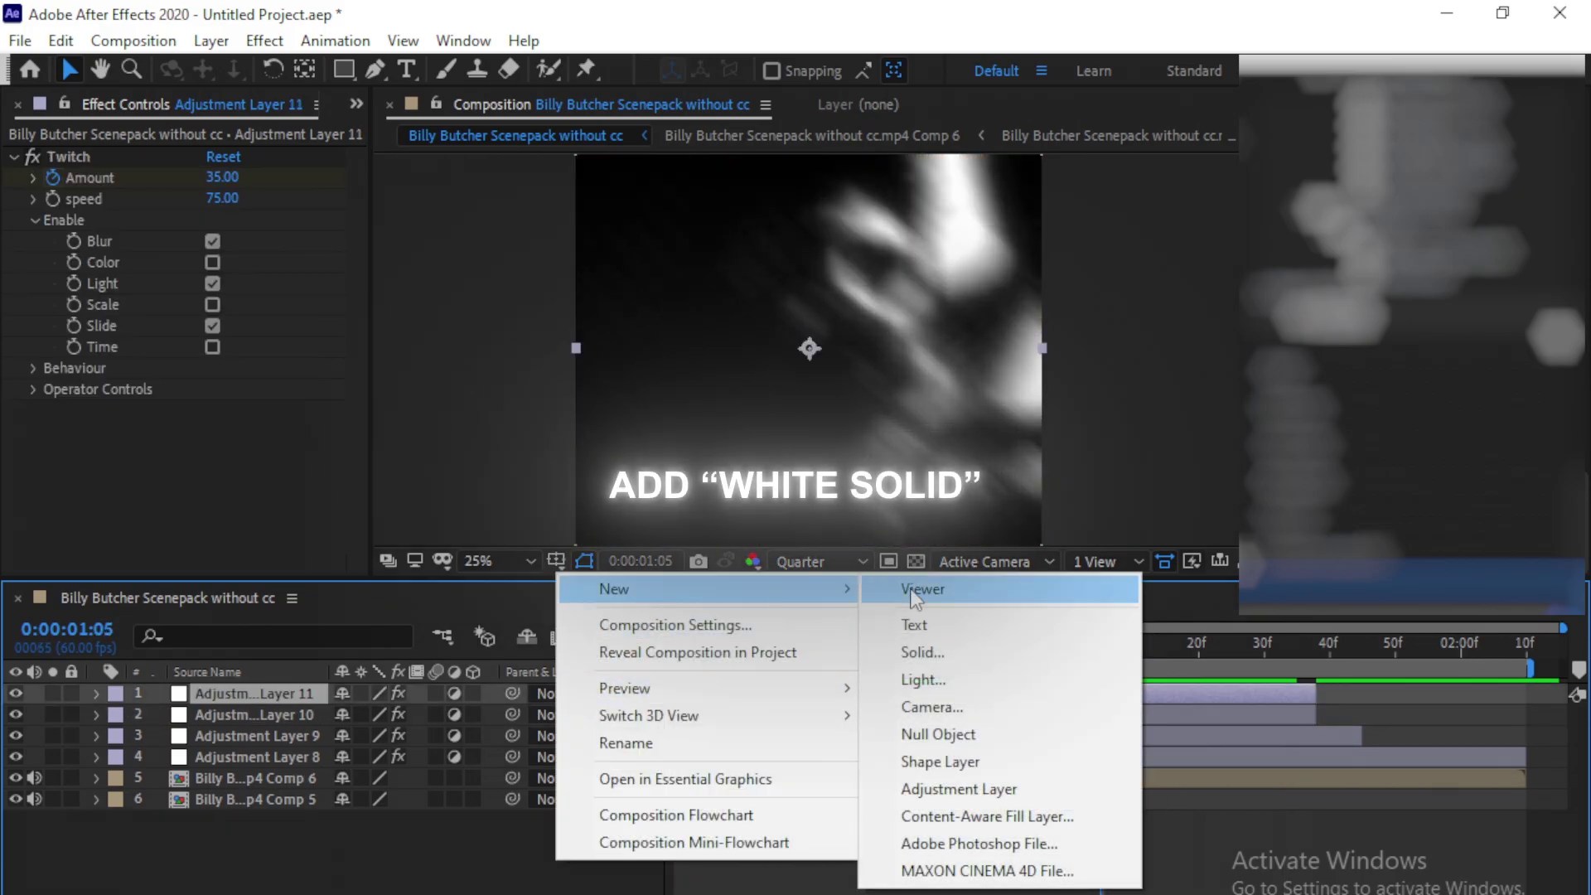
{"action": "left_click", "coordinate": [939, 652]}
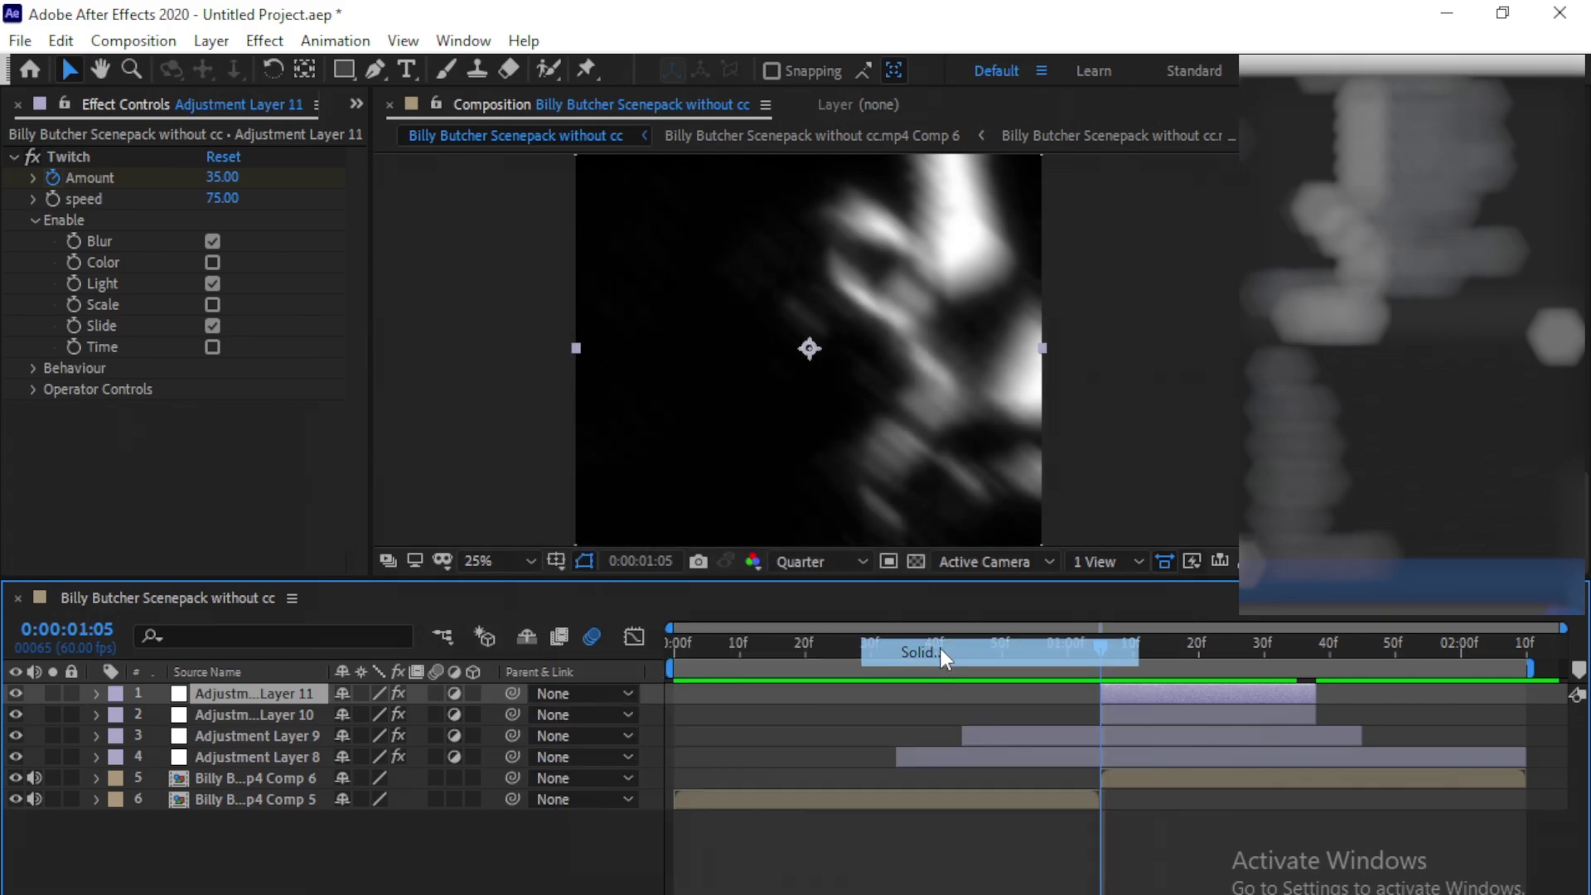
{"action": "left_click", "coordinate": [759, 636]}
{"action": "left_click_drag", "start_coordinate": [149, 504], "coordinate": [95, 455]}
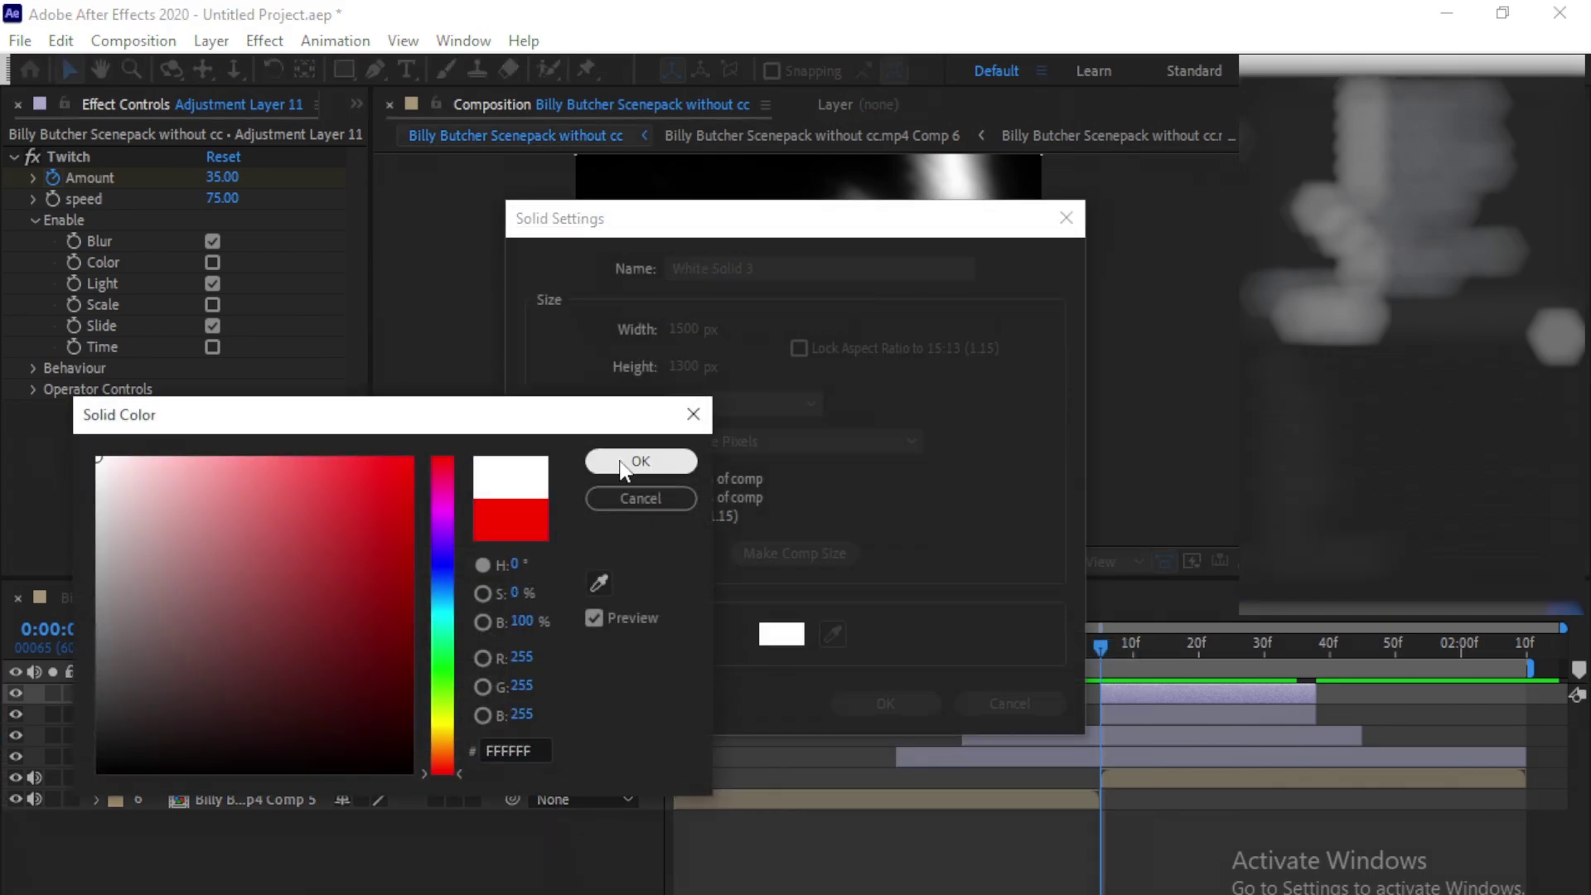
{"action": "left_click", "coordinate": [623, 469]}
{"action": "left_click", "coordinate": [880, 703]}
Trim the white solid to run from the cut at 0:00:01:05 to 0:00:01:25
{"action": "key", "text": "ctrl+shift+d"}
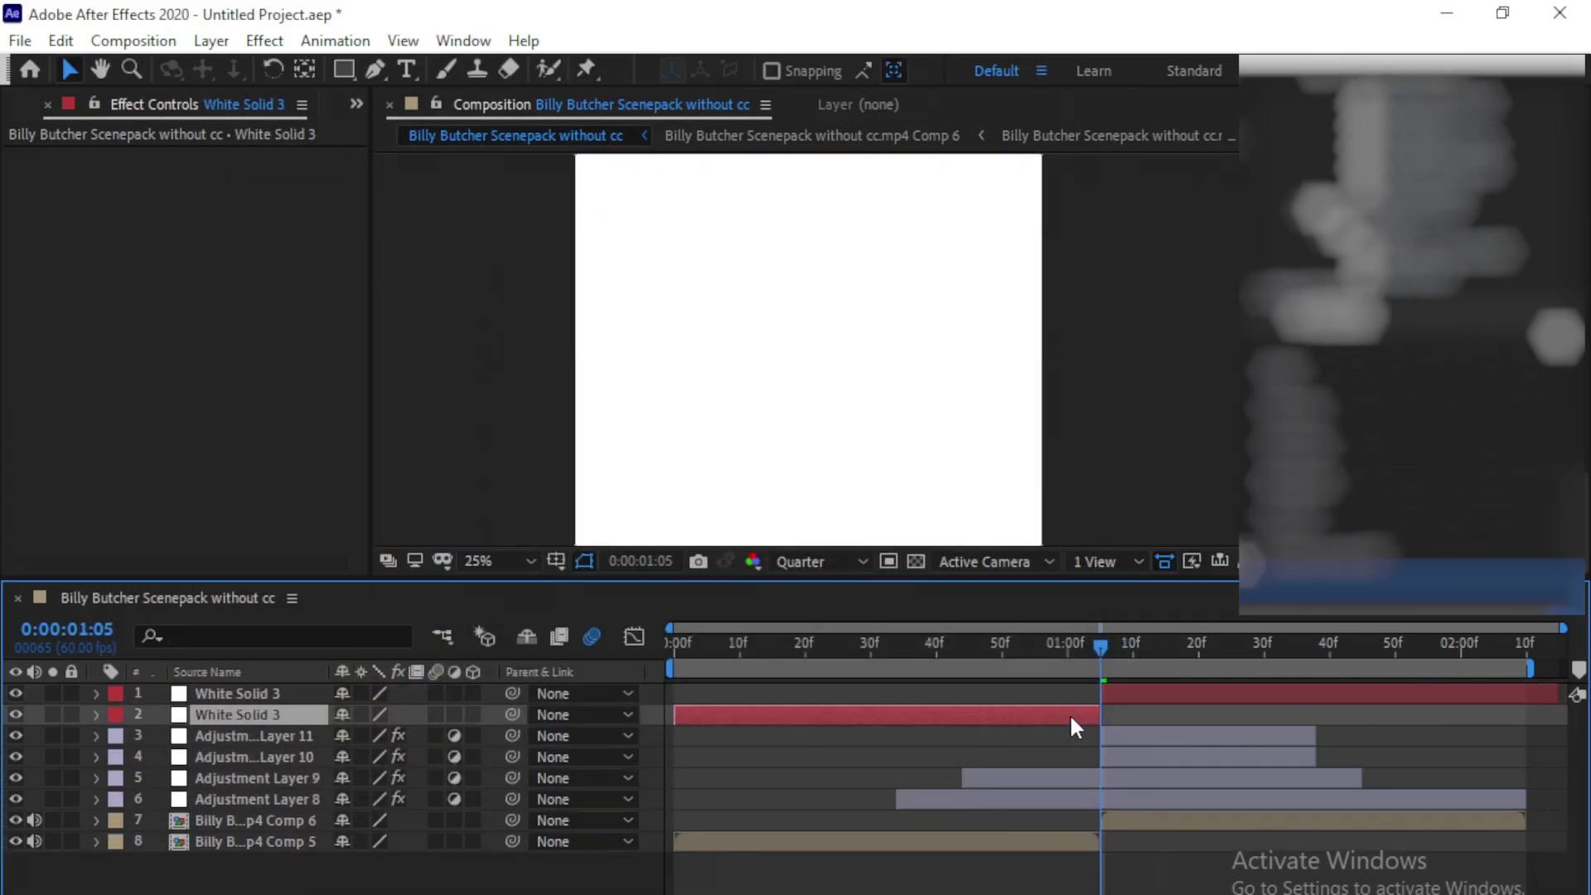
{"action": "key", "text": "Delete"}
{"action": "left_click", "coordinate": [1268, 697]}
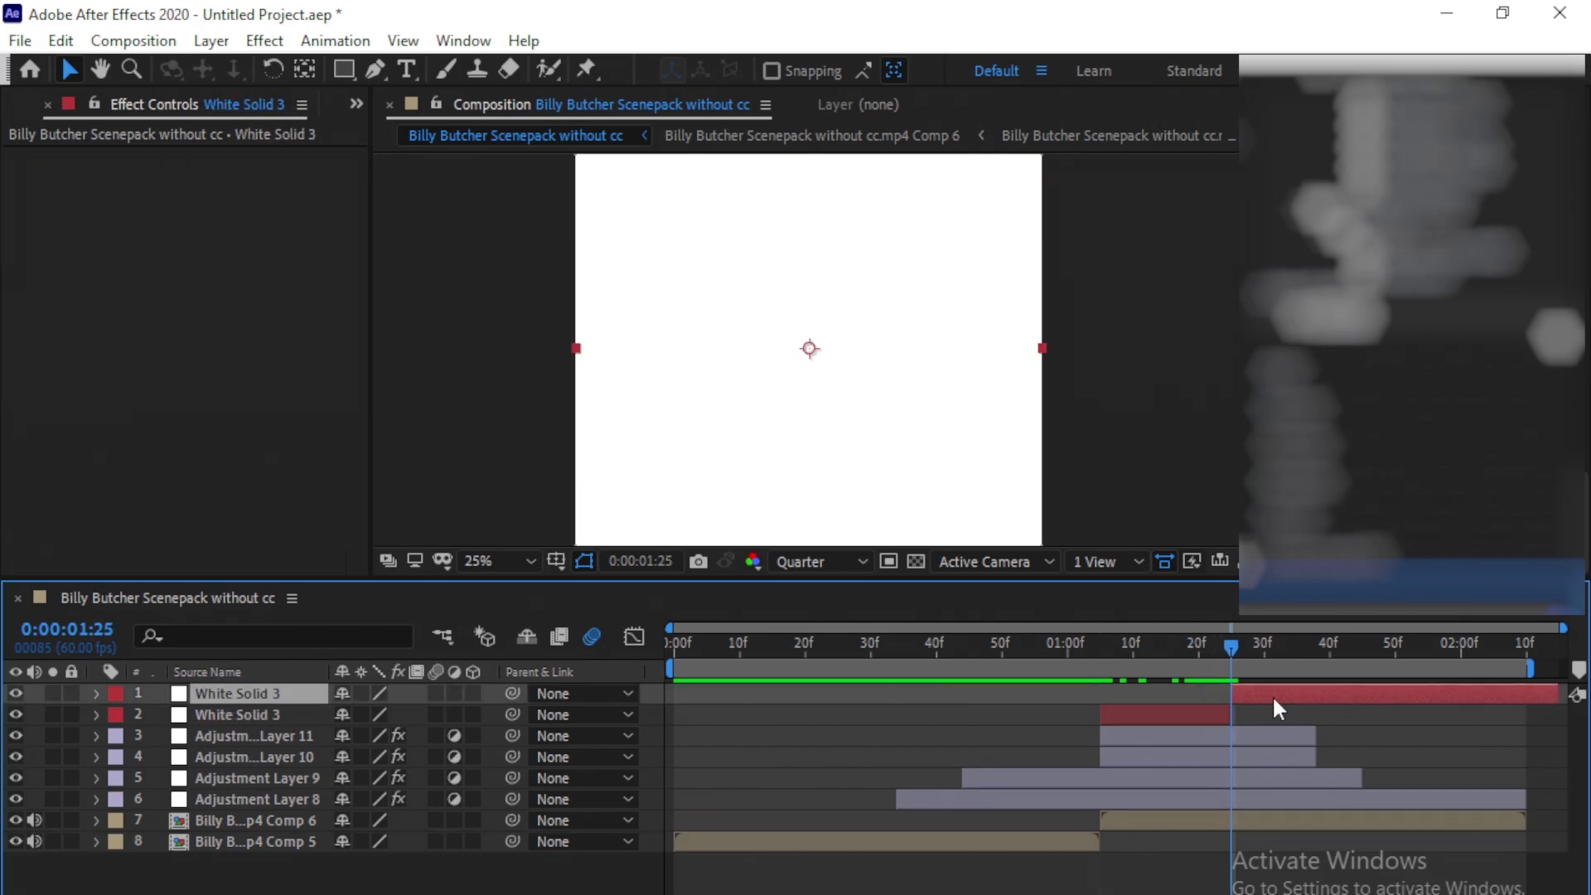
{"action": "key", "text": "alt+]"}
{"action": "left_click_drag", "start_coordinate": [1231, 647], "coordinate": [1100, 652]}
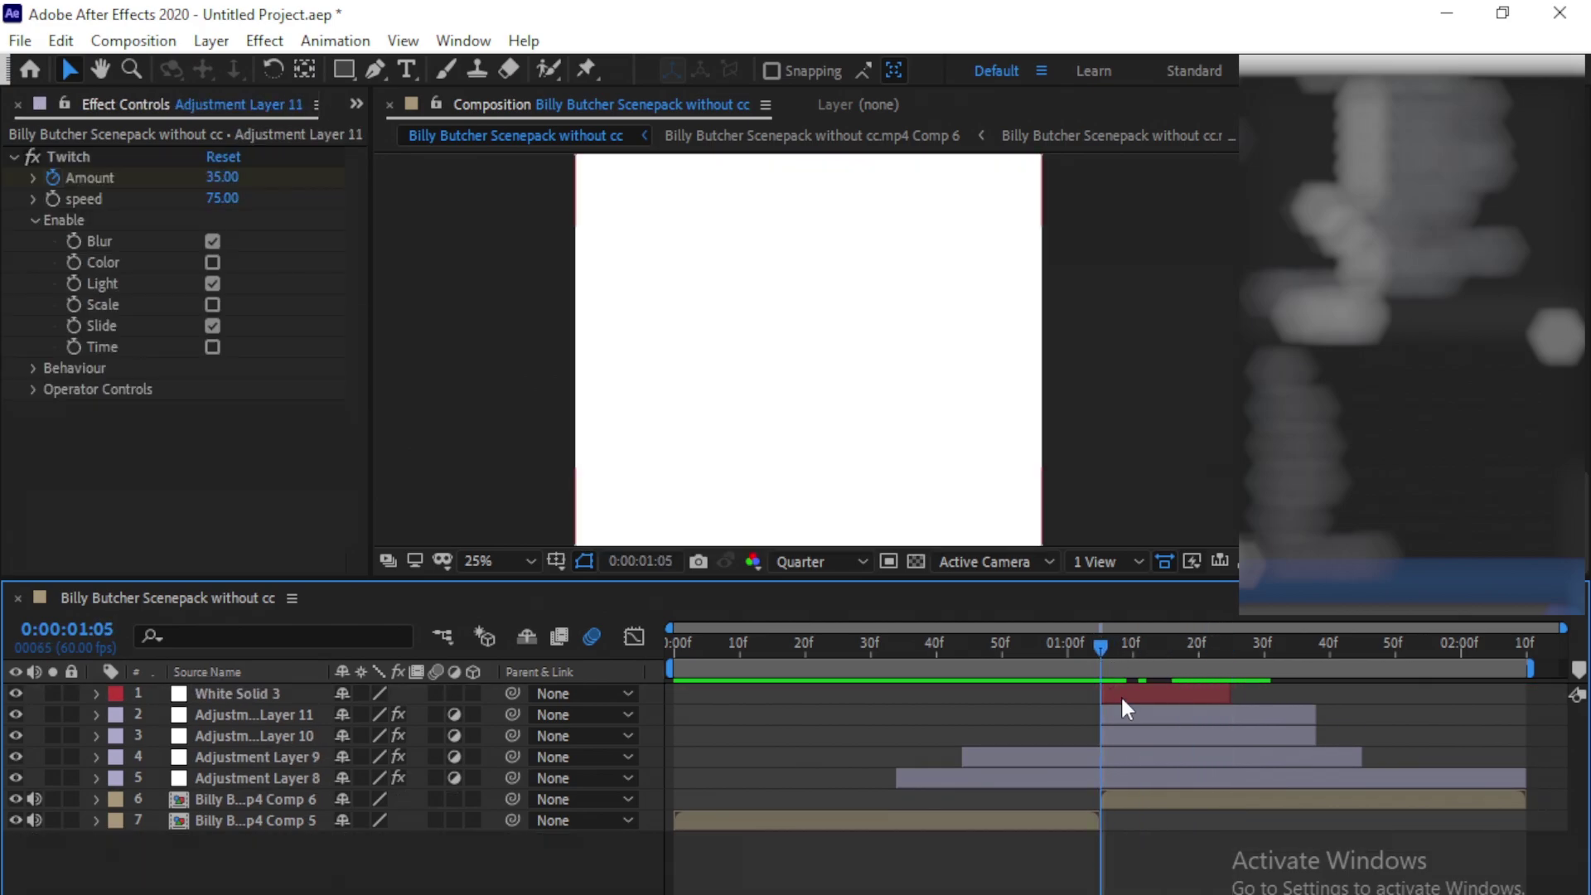
Keyframe the white solid's Opacity at 100% at 0:00:01:05 and 0% at 0:00:01:20, and extend the layer to about 0:00:01:27
{"action": "left_click", "coordinate": [1120, 694]}
{"action": "key", "text": "alt+shift+t"}
{"action": "left_click_drag", "start_coordinate": [1192, 674], "coordinate": [1200, 676]}
{"action": "left_click_drag", "start_coordinate": [1231, 694], "coordinate": [1244, 694]}
{"action": "left_click_drag", "start_coordinate": [346, 716], "coordinate": [136, 716]}
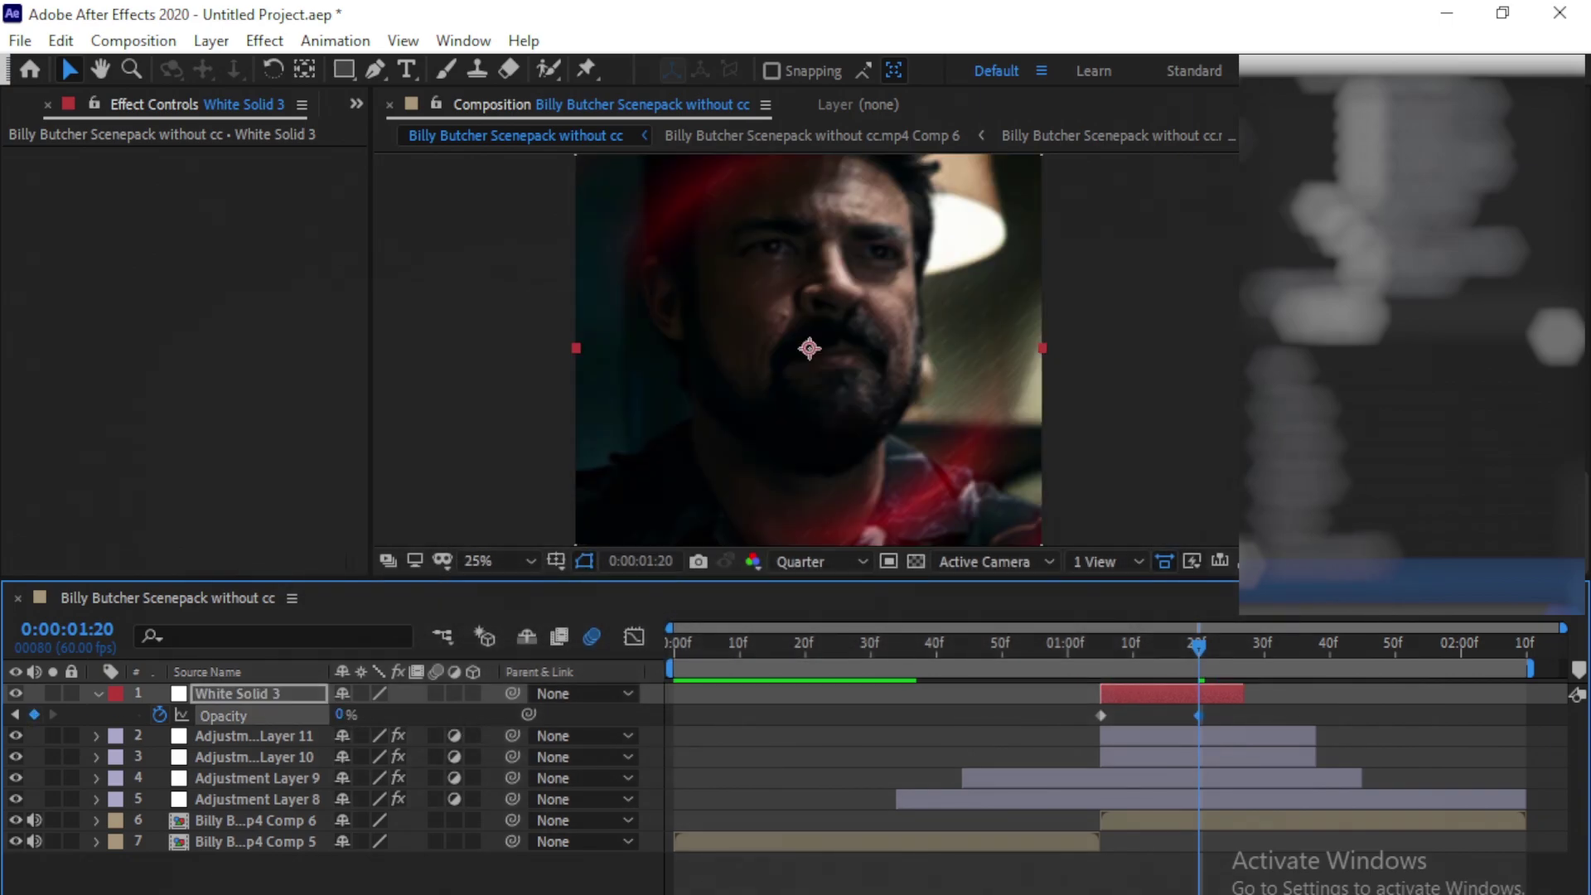
Move the white solid's 0% Opacity keyframe to the layer's end and easy ease both keyframes
{"action": "key", "text": "="}
{"action": "left_click", "coordinate": [1094, 714]}
{"action": "scroll", "coordinate": [1093, 713], "scroll_direction": "right", "scroll_amount": 3}
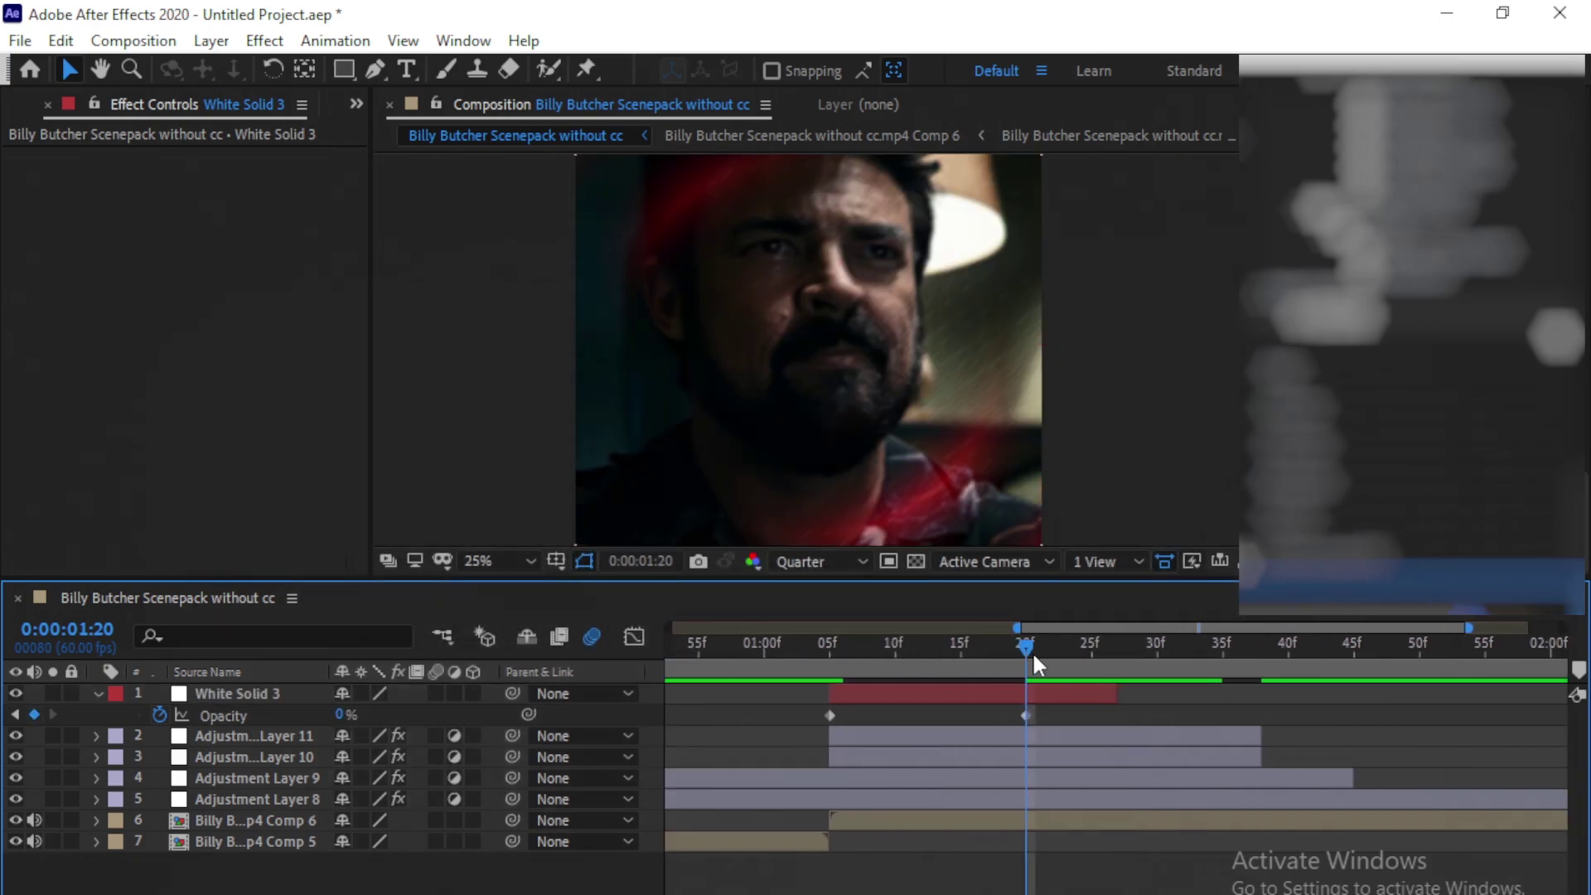
{"action": "left_click_drag", "start_coordinate": [1034, 659], "coordinate": [1125, 679]}
{"action": "left_click_drag", "start_coordinate": [1026, 716], "coordinate": [1107, 717]}
{"action": "left_click_drag", "start_coordinate": [1111, 650], "coordinate": [837, 664]}
{"action": "left_click_drag", "start_coordinate": [895, 733], "coordinate": [766, 729]}
{"action": "key", "text": "F9"}
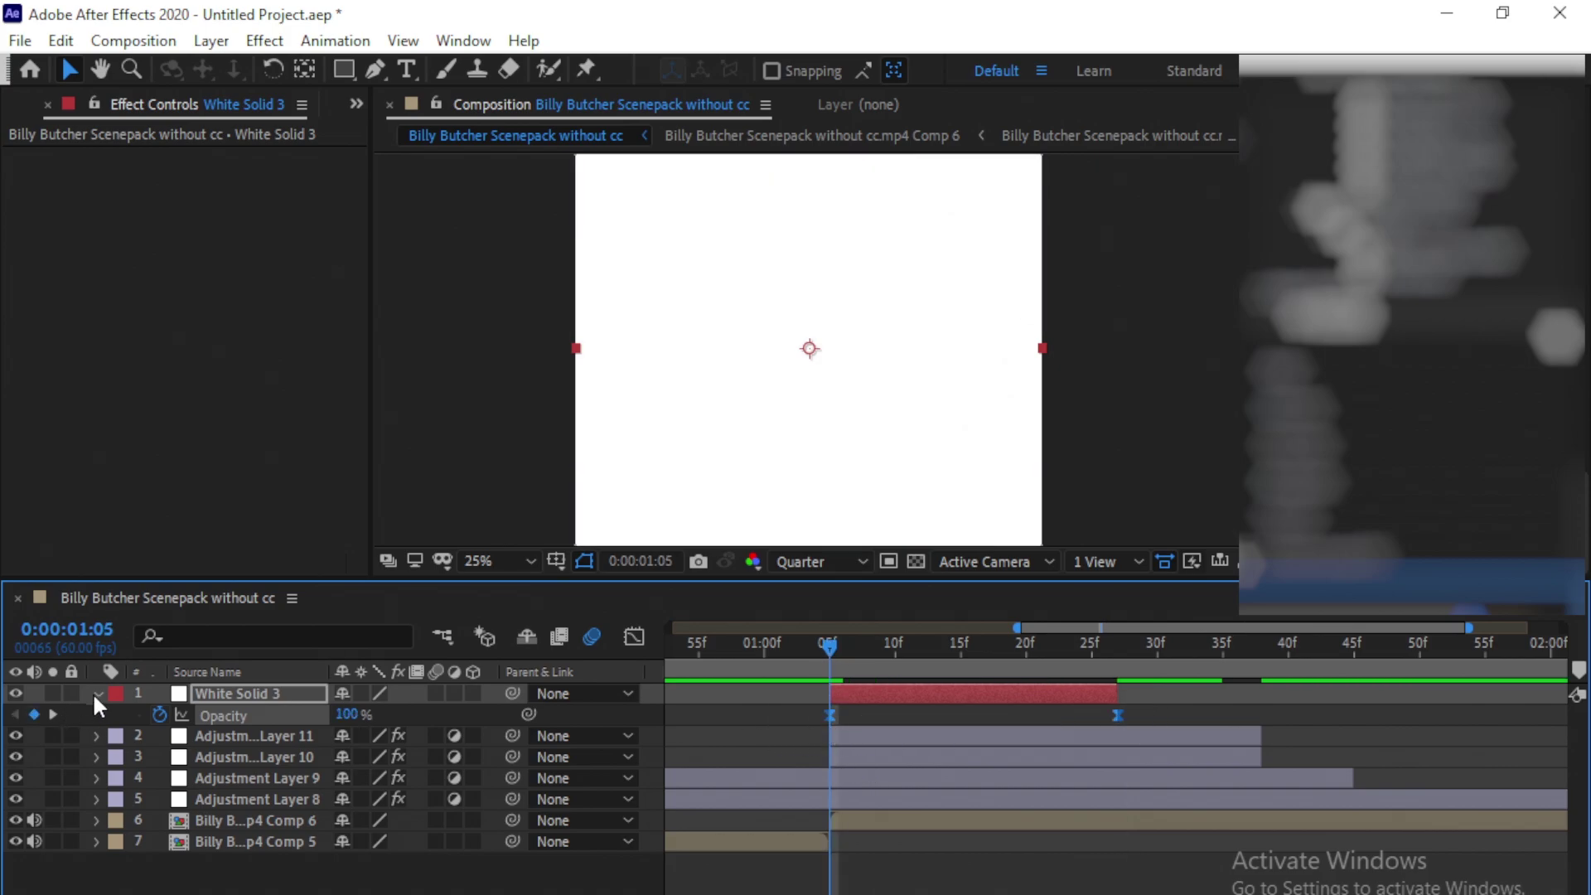
Shape the white solid's Opacity curve in the graph editor so it drops steeply from 100% and eases out long, and preview it
{"action": "left_click", "coordinate": [96, 694]}
{"action": "scroll", "coordinate": [802, 883], "scroll_direction": "down", "scroll_amount": 1}
{"action": "key", "text": "u"}
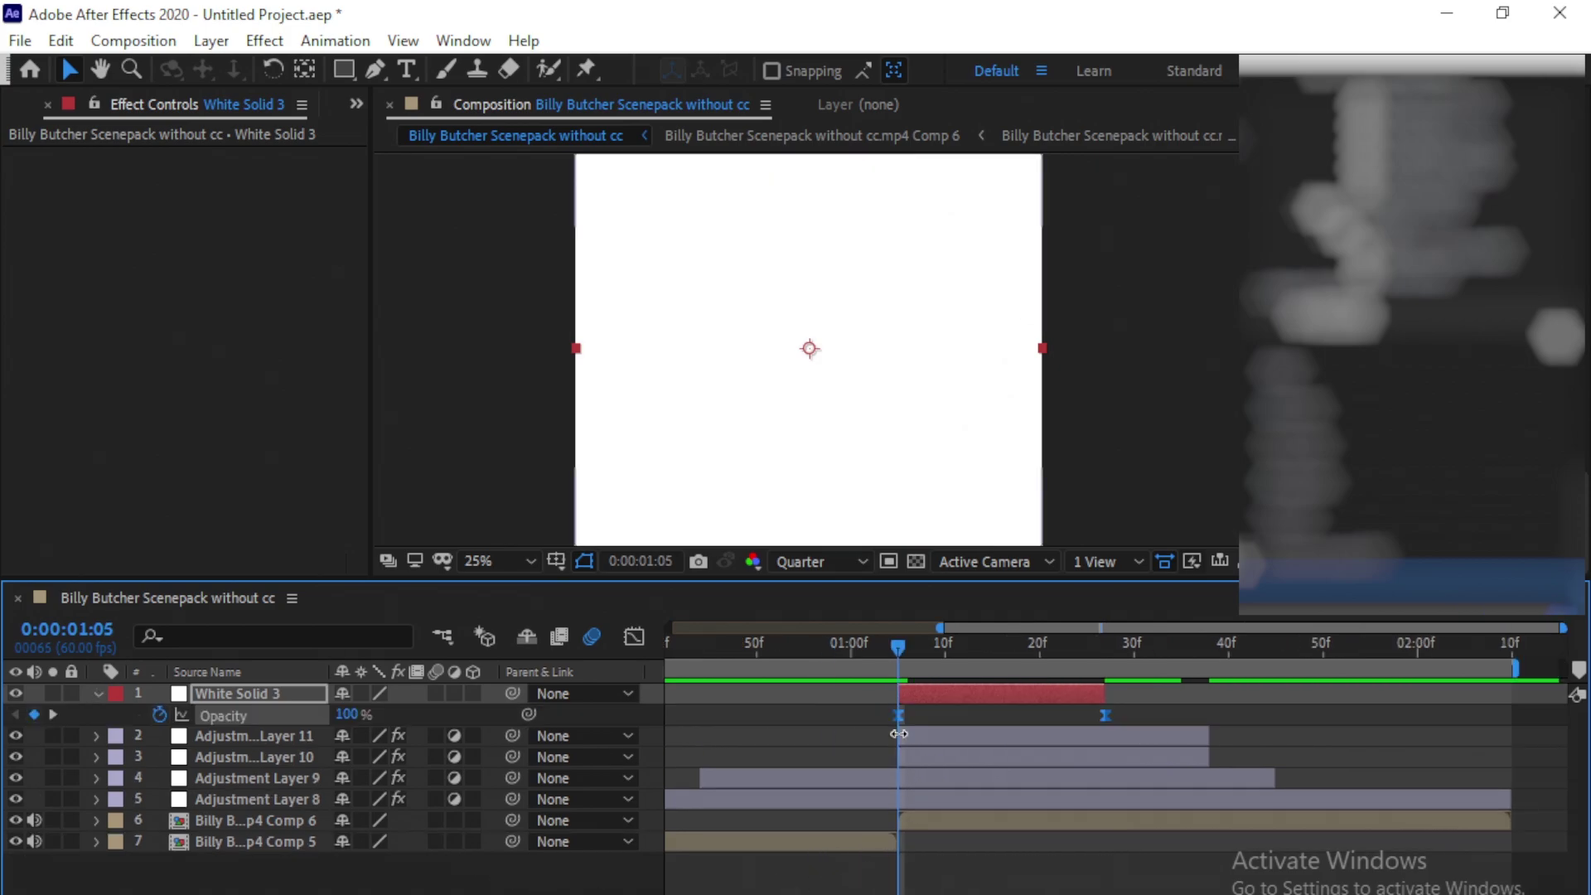
{"action": "left_click", "coordinate": [634, 636]}
{"action": "key", "text": "equal"}
{"action": "key", "text": "equal"}
{"action": "scroll", "coordinate": [756, 724], "scroll_direction": "right", "scroll_amount": 3}
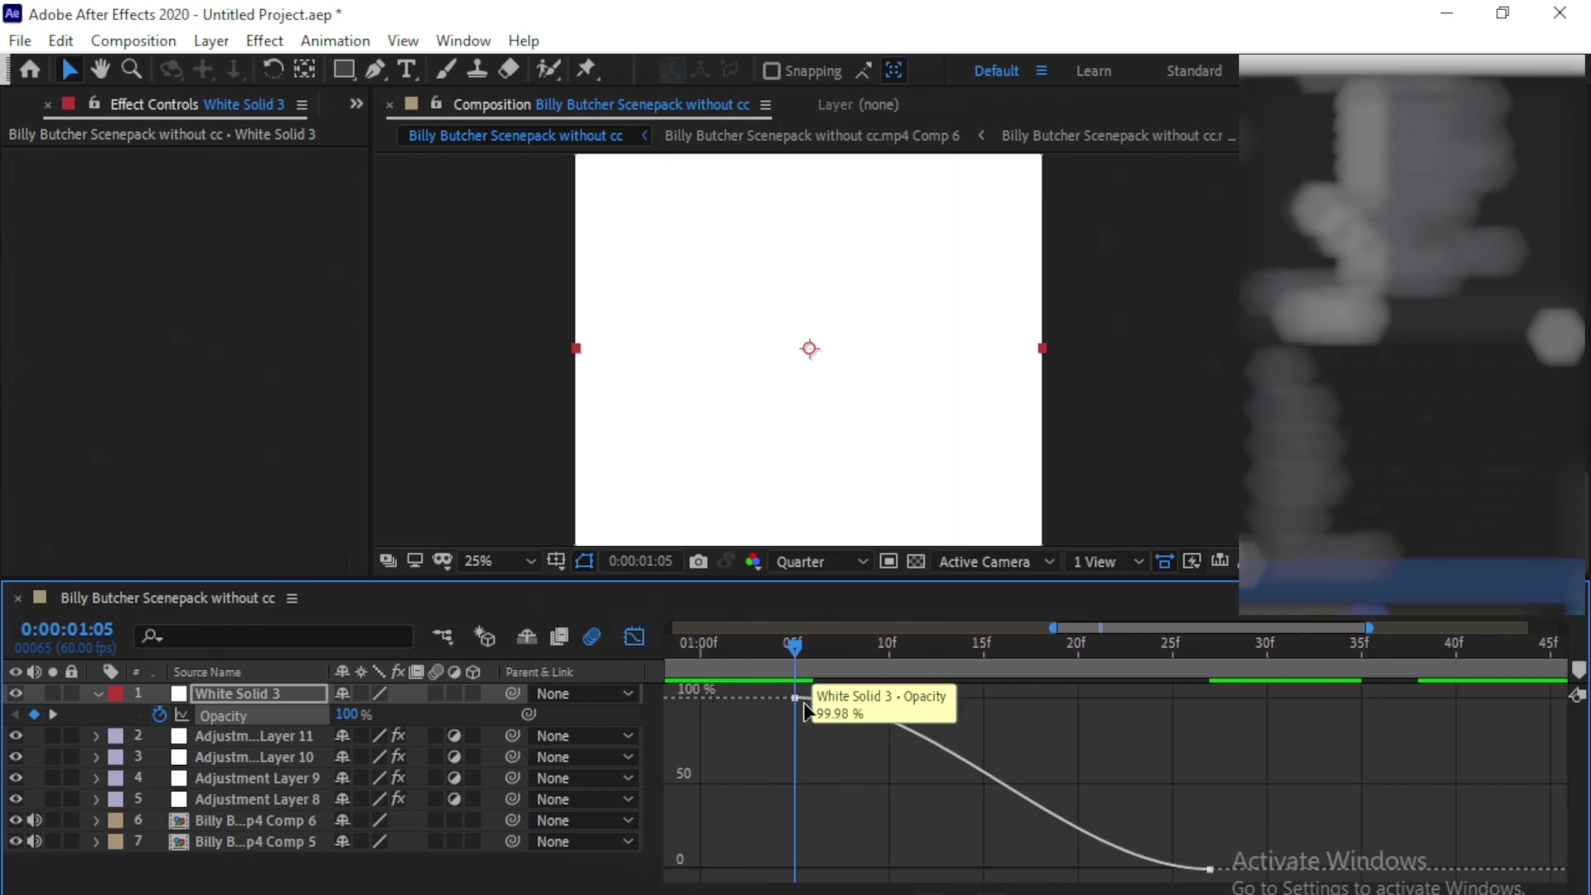
{"action": "left_click_drag", "start_coordinate": [932, 713], "coordinate": [874, 815]}
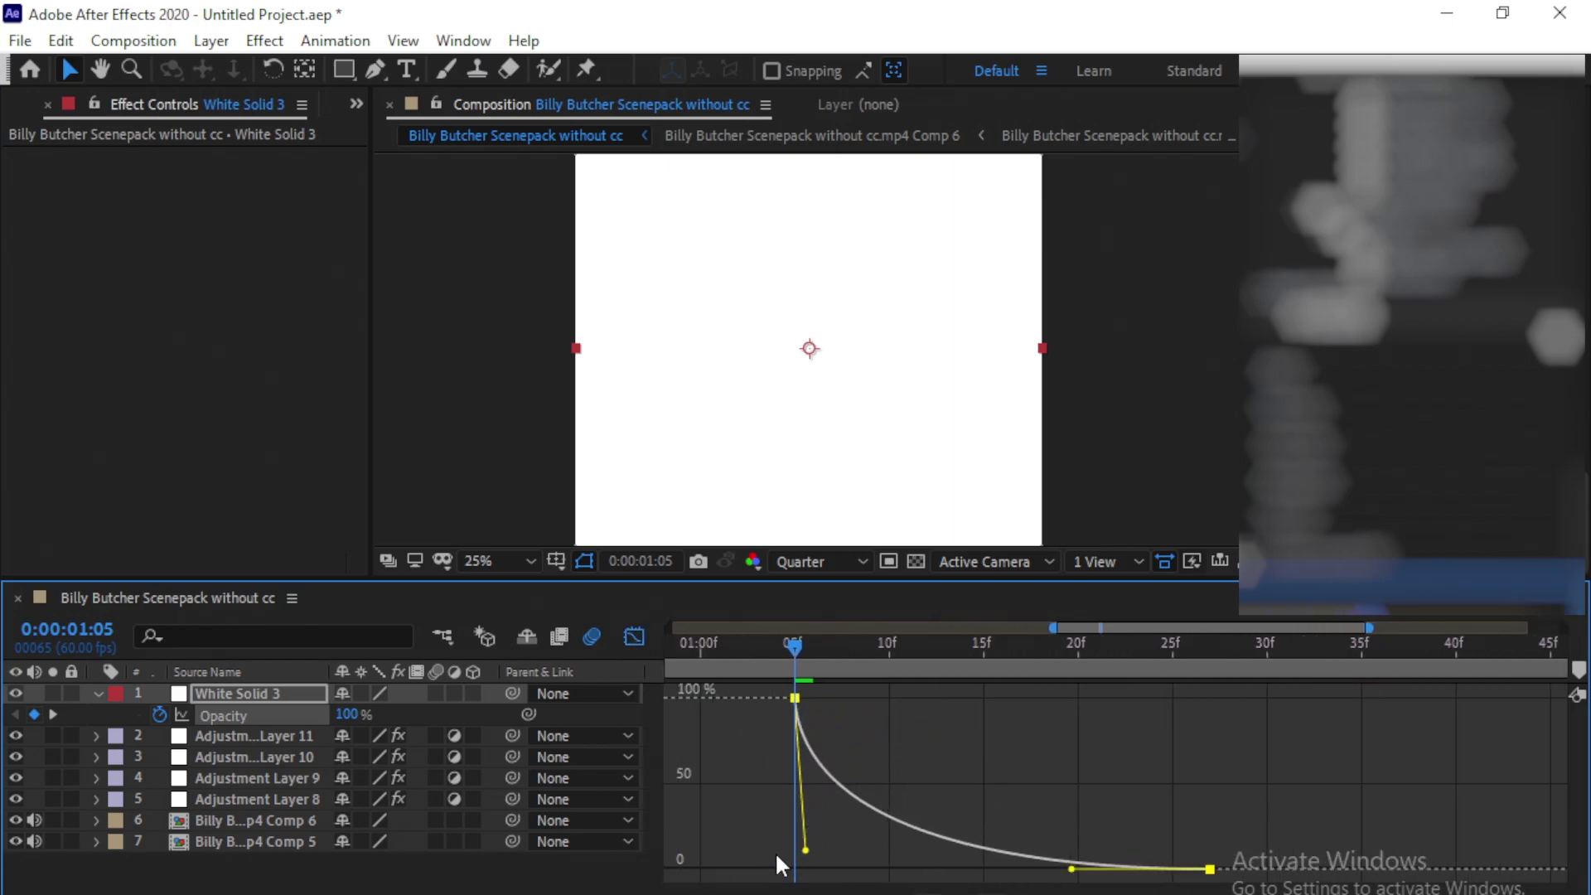
{"action": "left_click_drag", "start_coordinate": [1034, 881], "coordinate": [800, 869]}
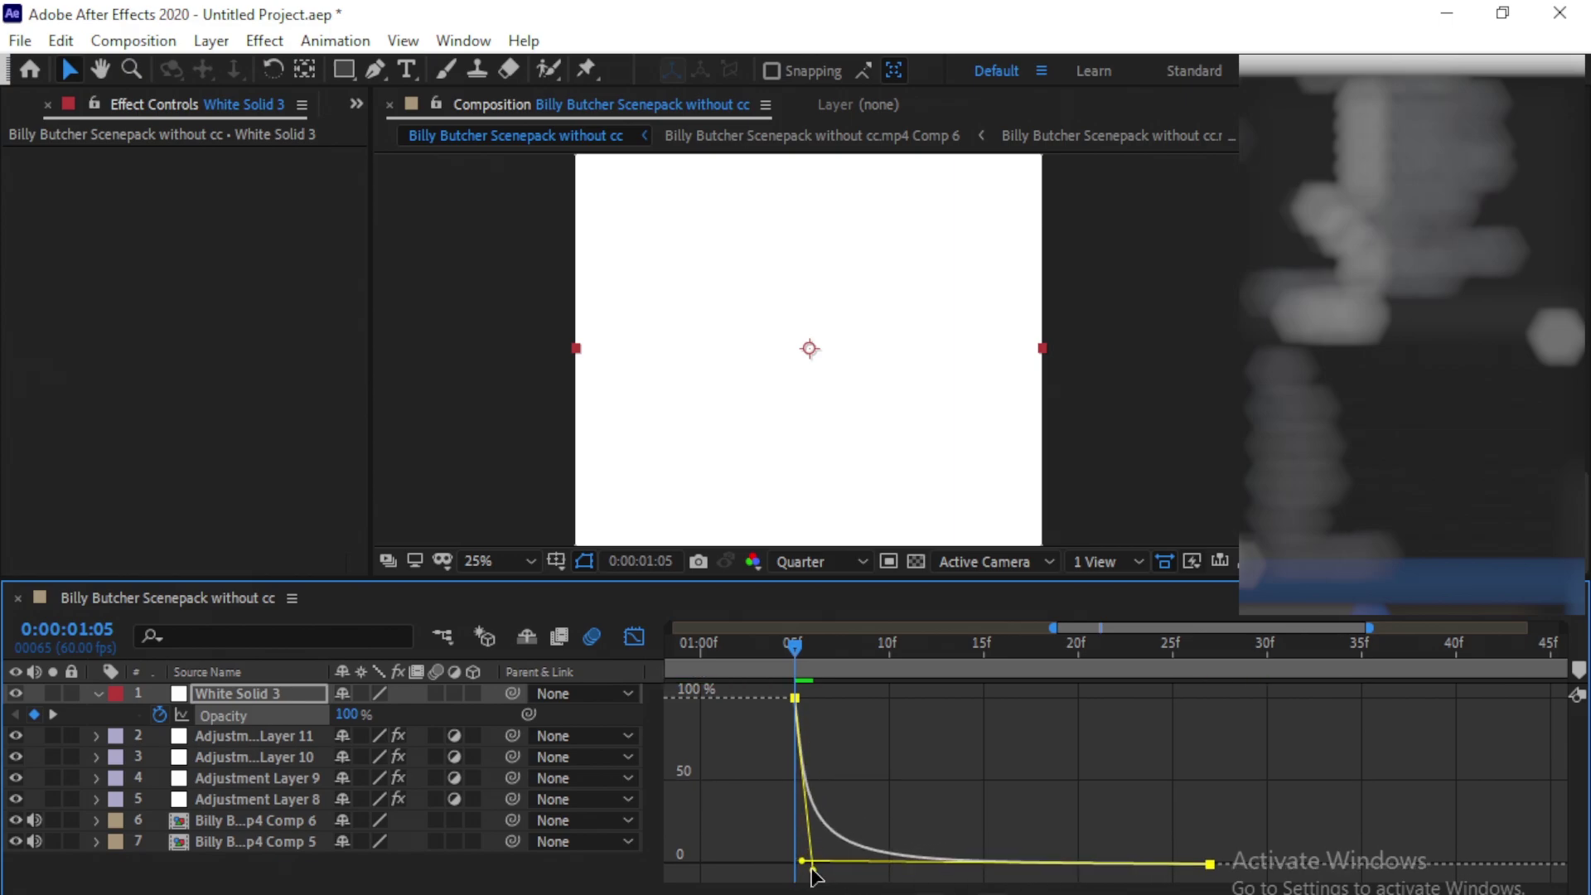
{"action": "key", "text": "space"}
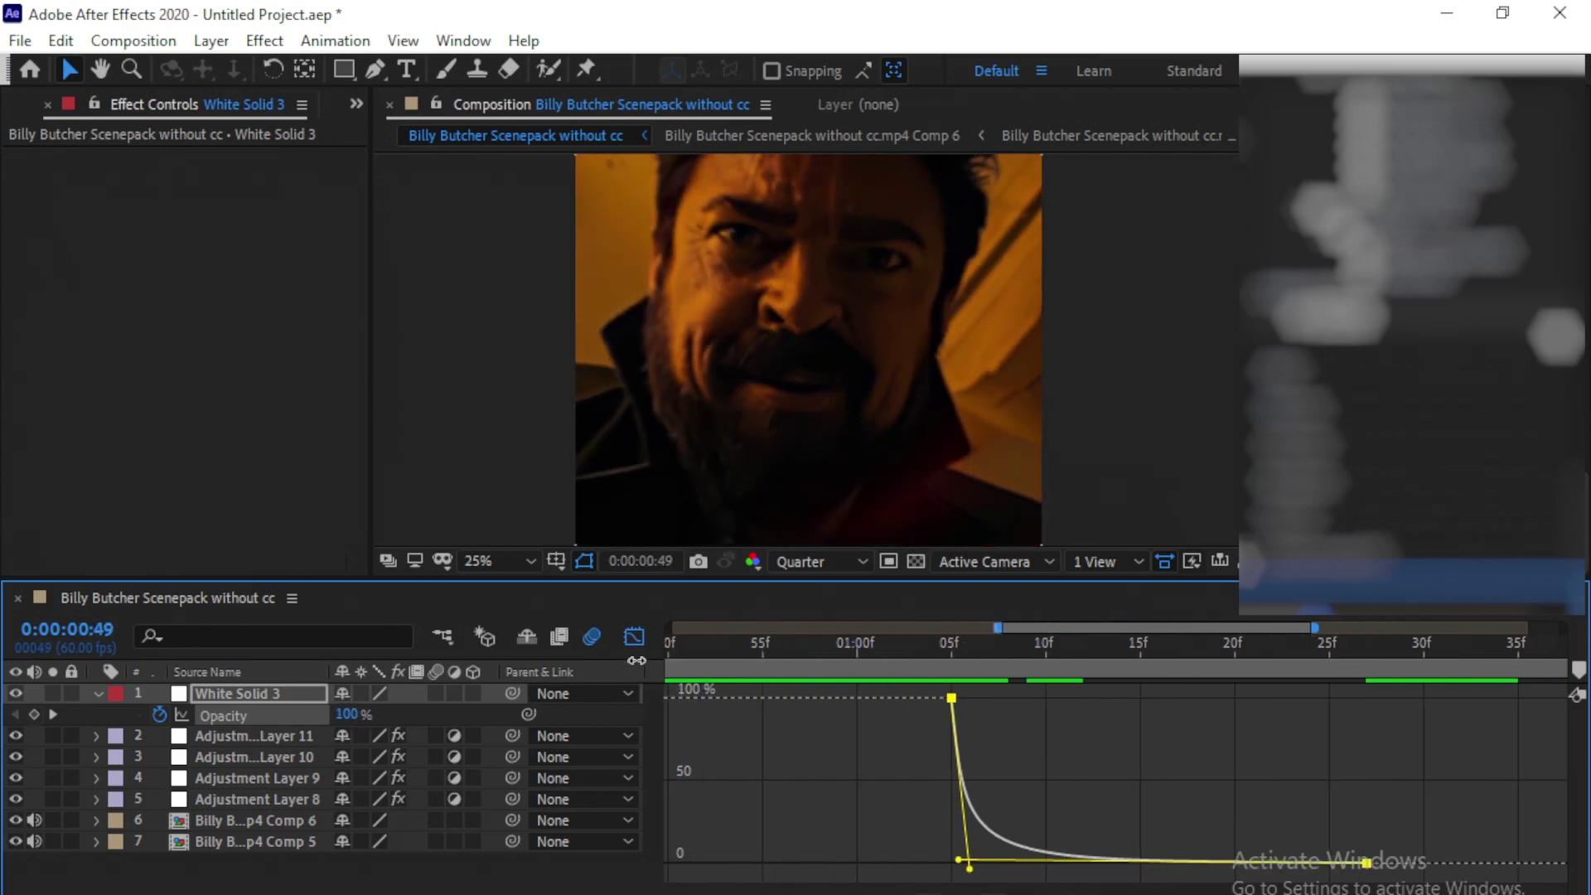
{"action": "key", "text": "space"}
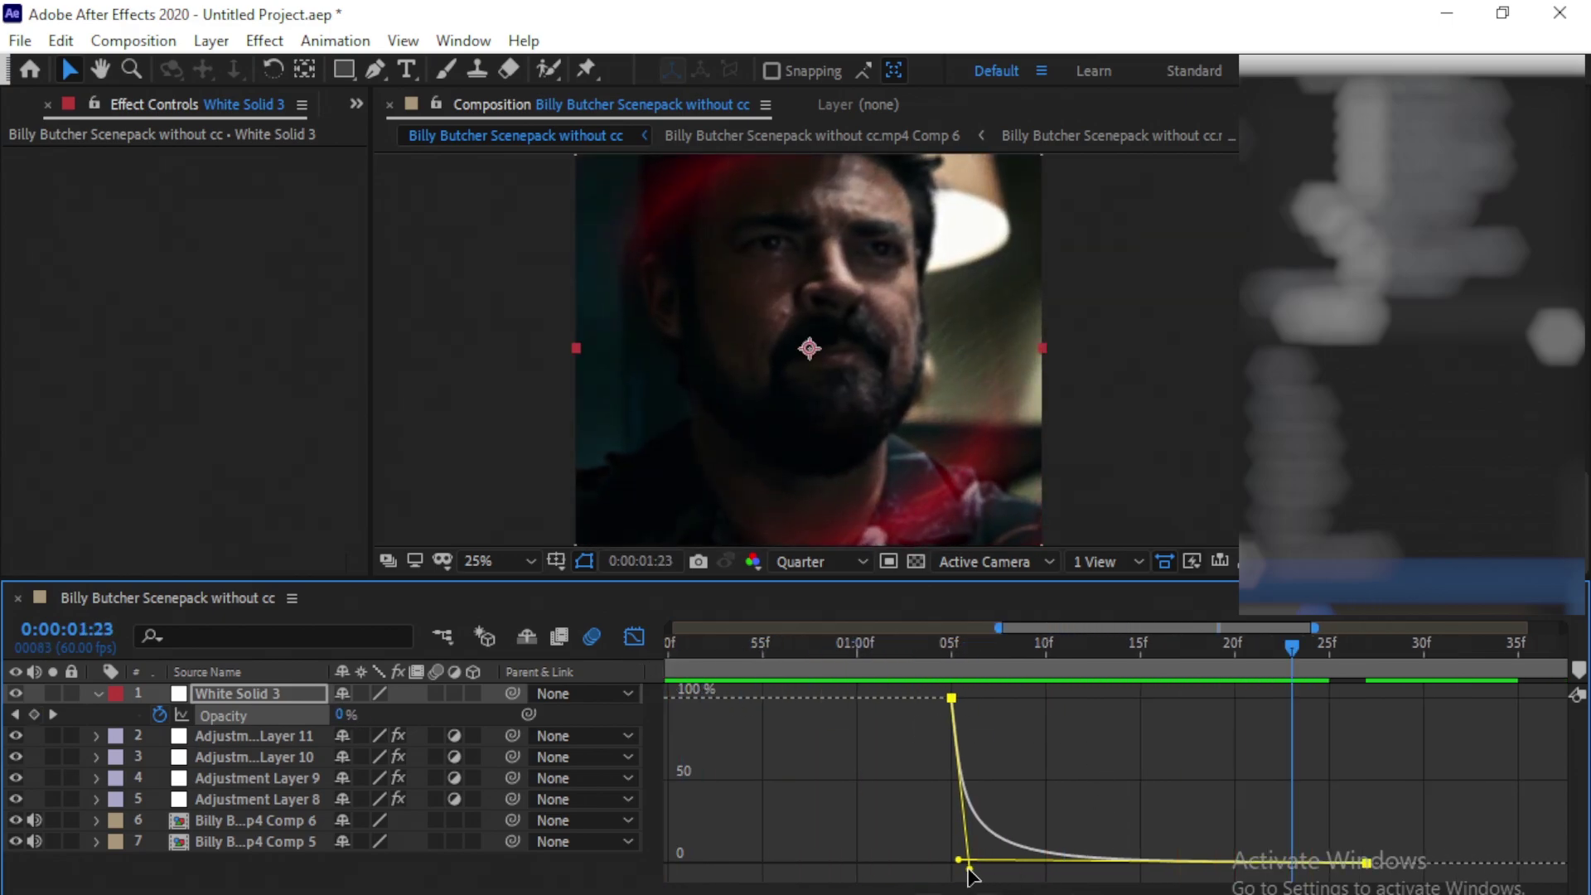
Soften the initial drop of the white solid's Opacity curve, preview the flash and leave the graph editor
{"action": "left_click_drag", "start_coordinate": [959, 860], "coordinate": [1029, 883]}
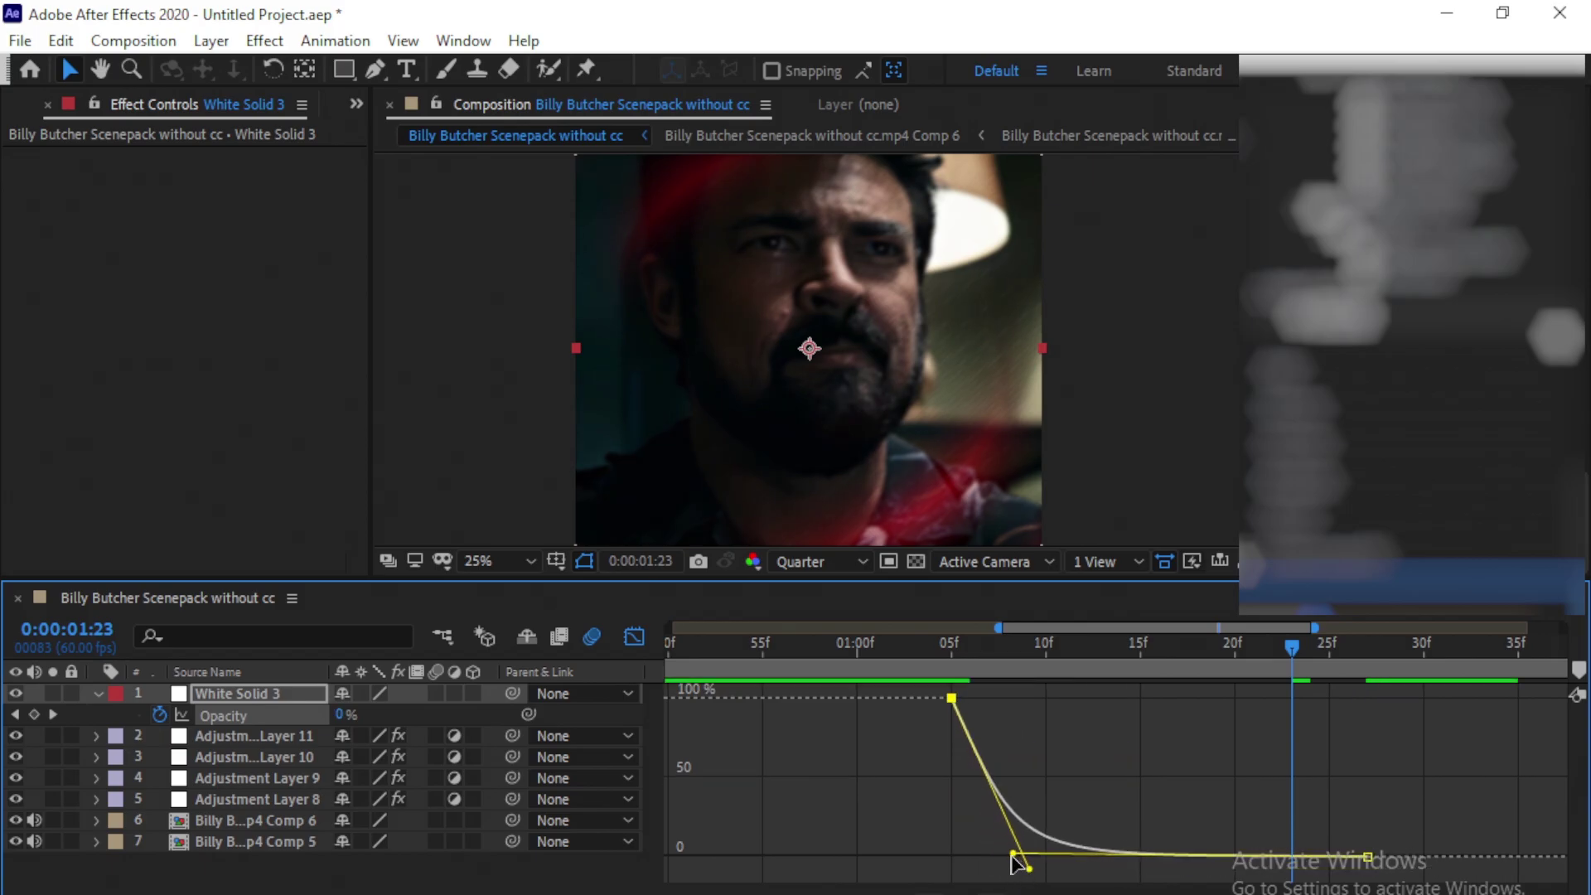
{"action": "left_click_drag", "start_coordinate": [1198, 666], "coordinate": [978, 723]}
{"action": "key", "text": "space"}
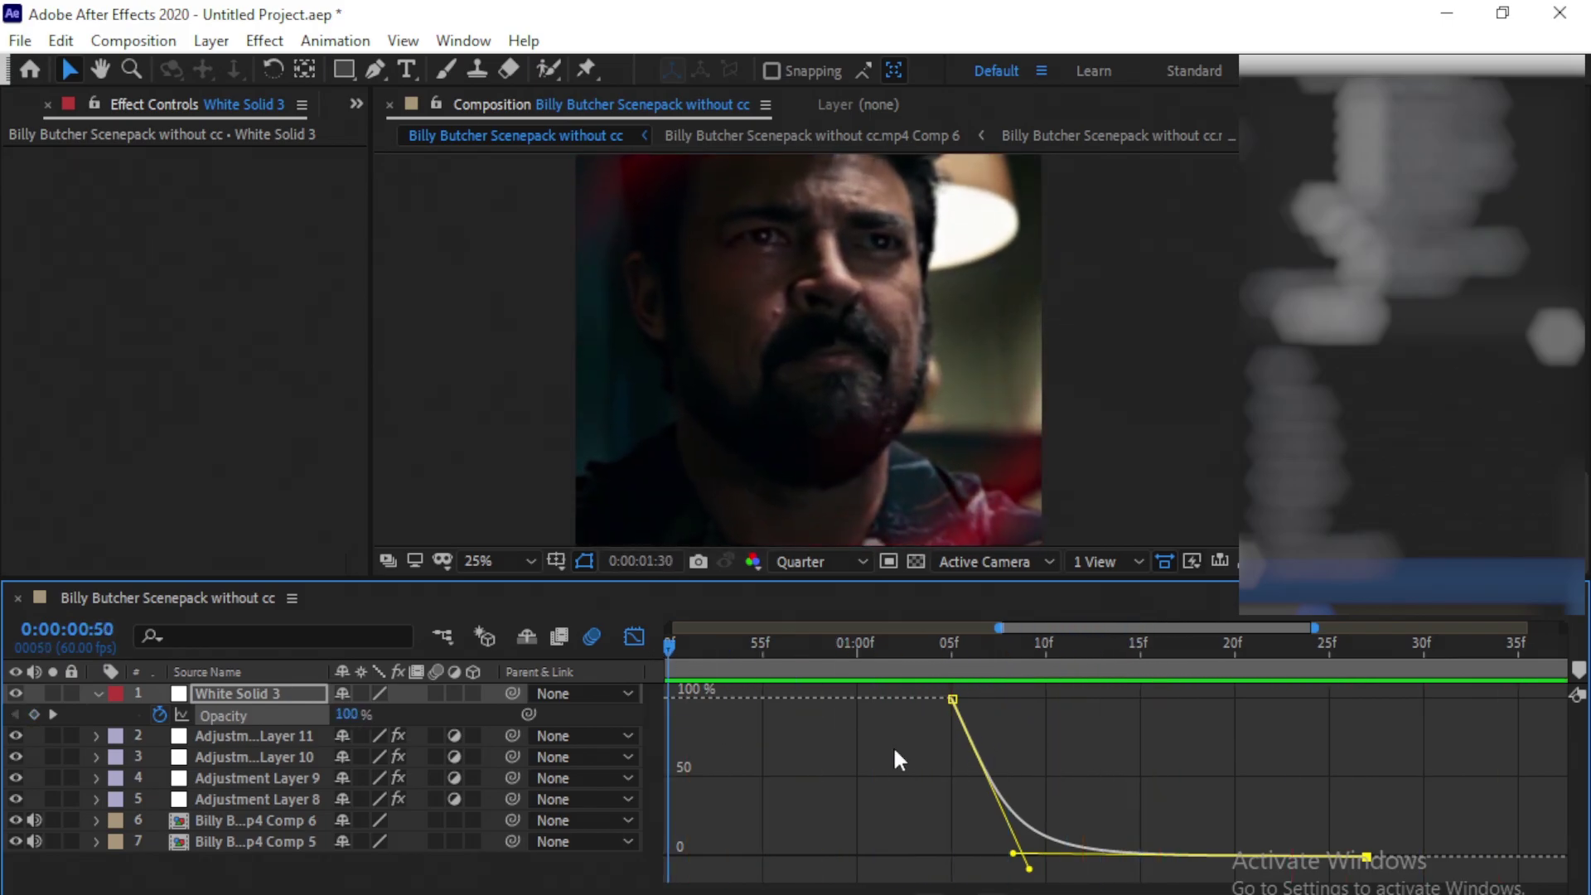
{"action": "left_click", "coordinate": [634, 637]}
{"action": "scroll", "coordinate": [1169, 717], "scroll_direction": "down", "scroll_amount": 4}
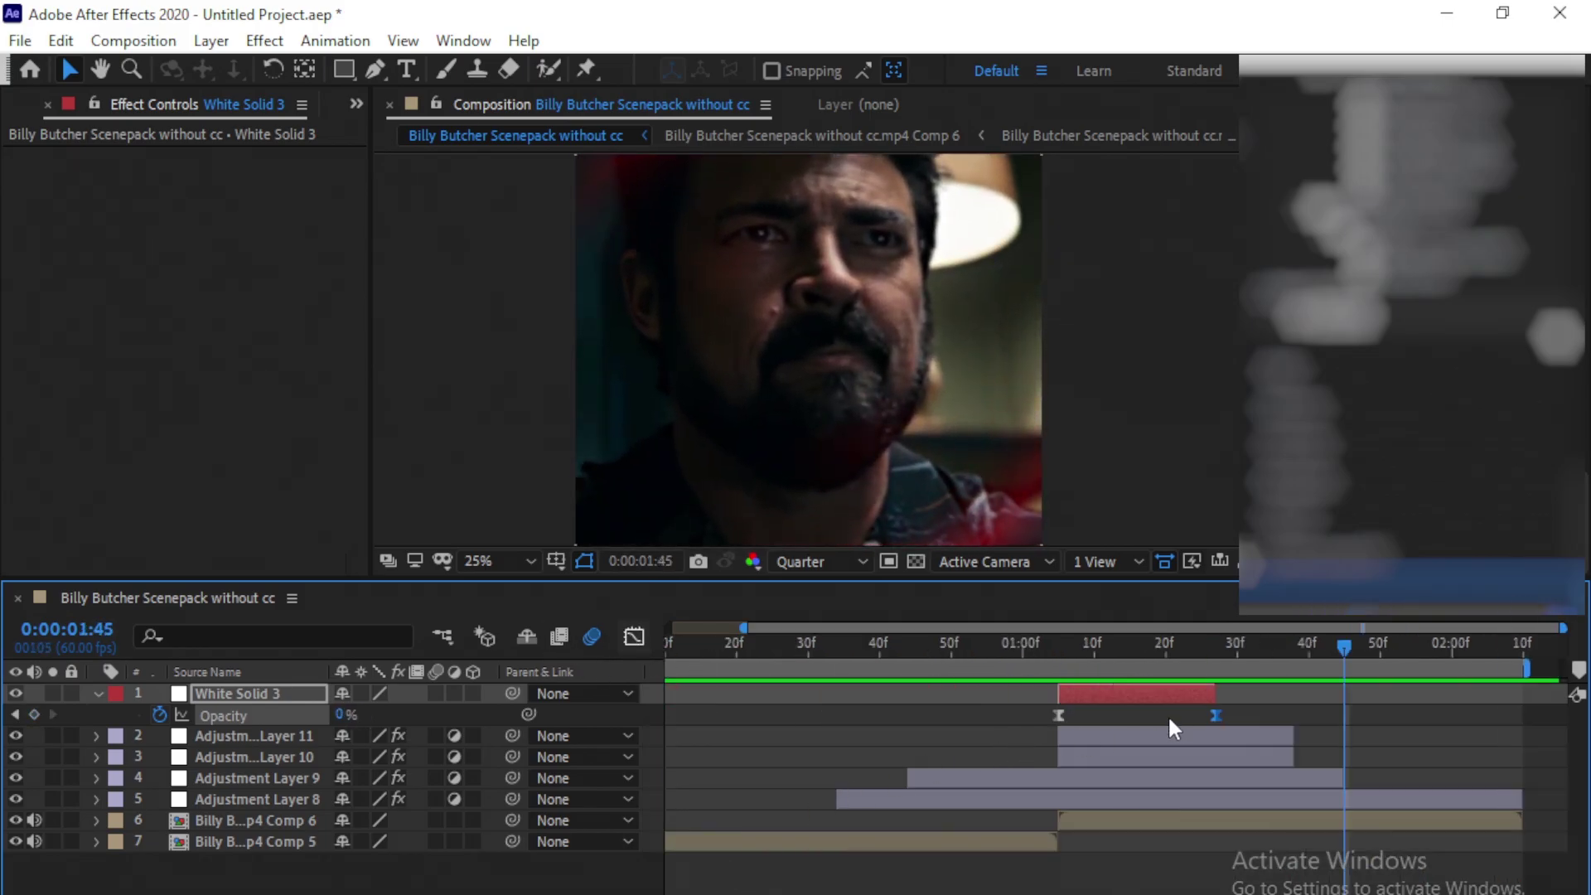
Extend the white solid to about 0:00:01:33, move its last Opacity keyframe to the new end and preview the transition
{"action": "left_click", "coordinate": [1229, 696]}
{"action": "mouse_move", "coordinate": [1259, 703]}
{"action": "left_mouse_down"}
{"action": "mouse_move", "coordinate": [1247, 720]}
{"action": "mouse_move", "coordinate": [1257, 704]}
{"action": "left_mouse_up"}
{"action": "left_click", "coordinate": [1256, 711]}
{"action": "left_click", "coordinate": [1259, 654]}
{"action": "left_click", "coordinate": [902, 646]}
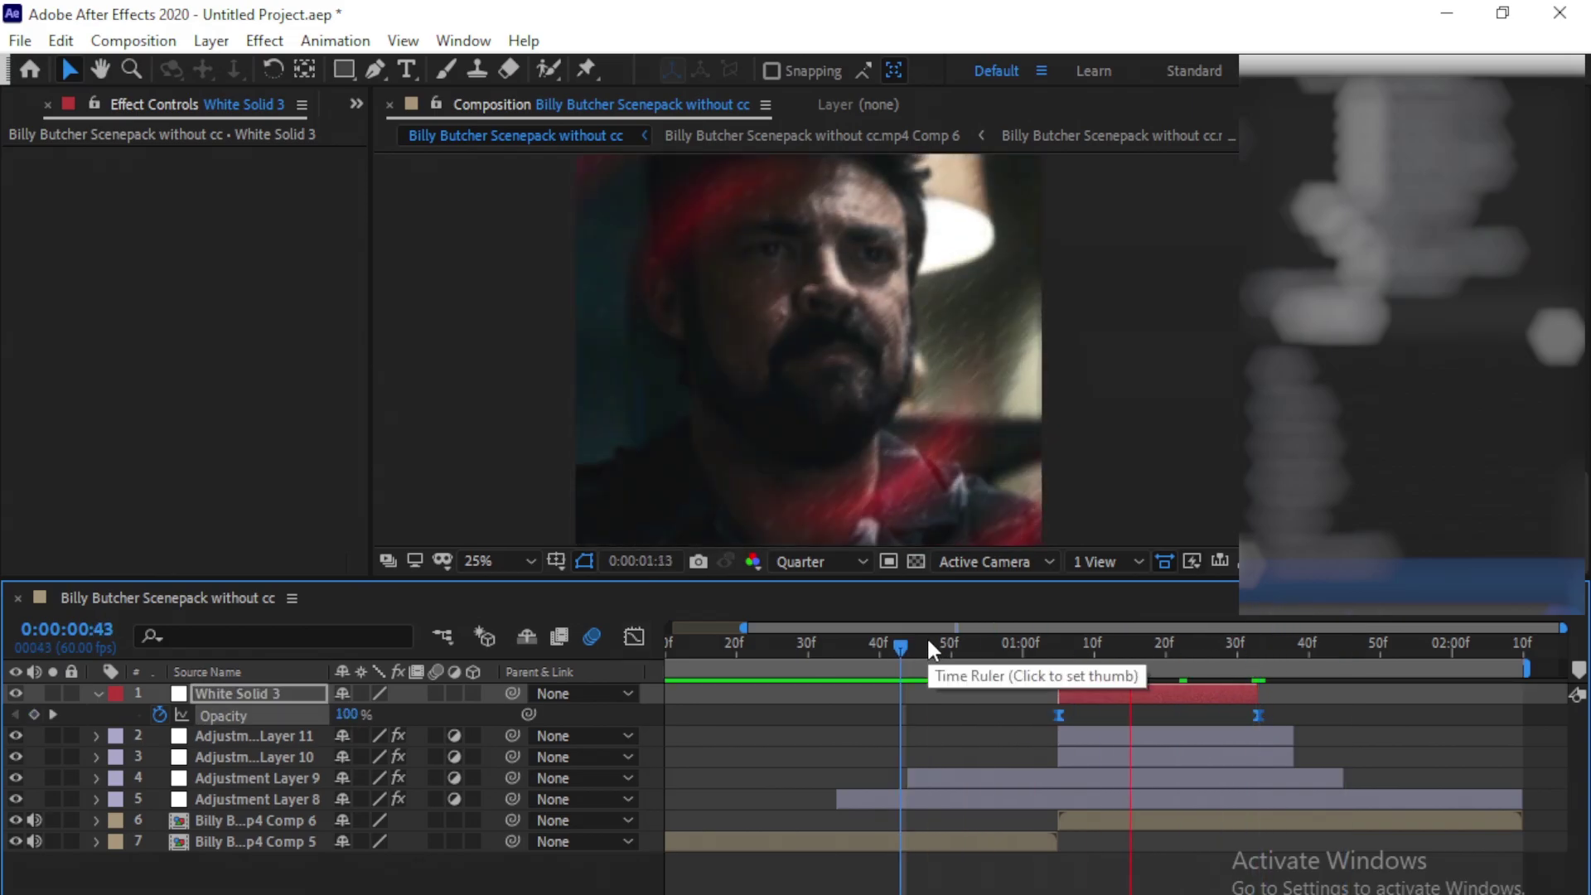
{"action": "left_click_drag", "start_coordinate": [1180, 664], "coordinate": [841, 667]}
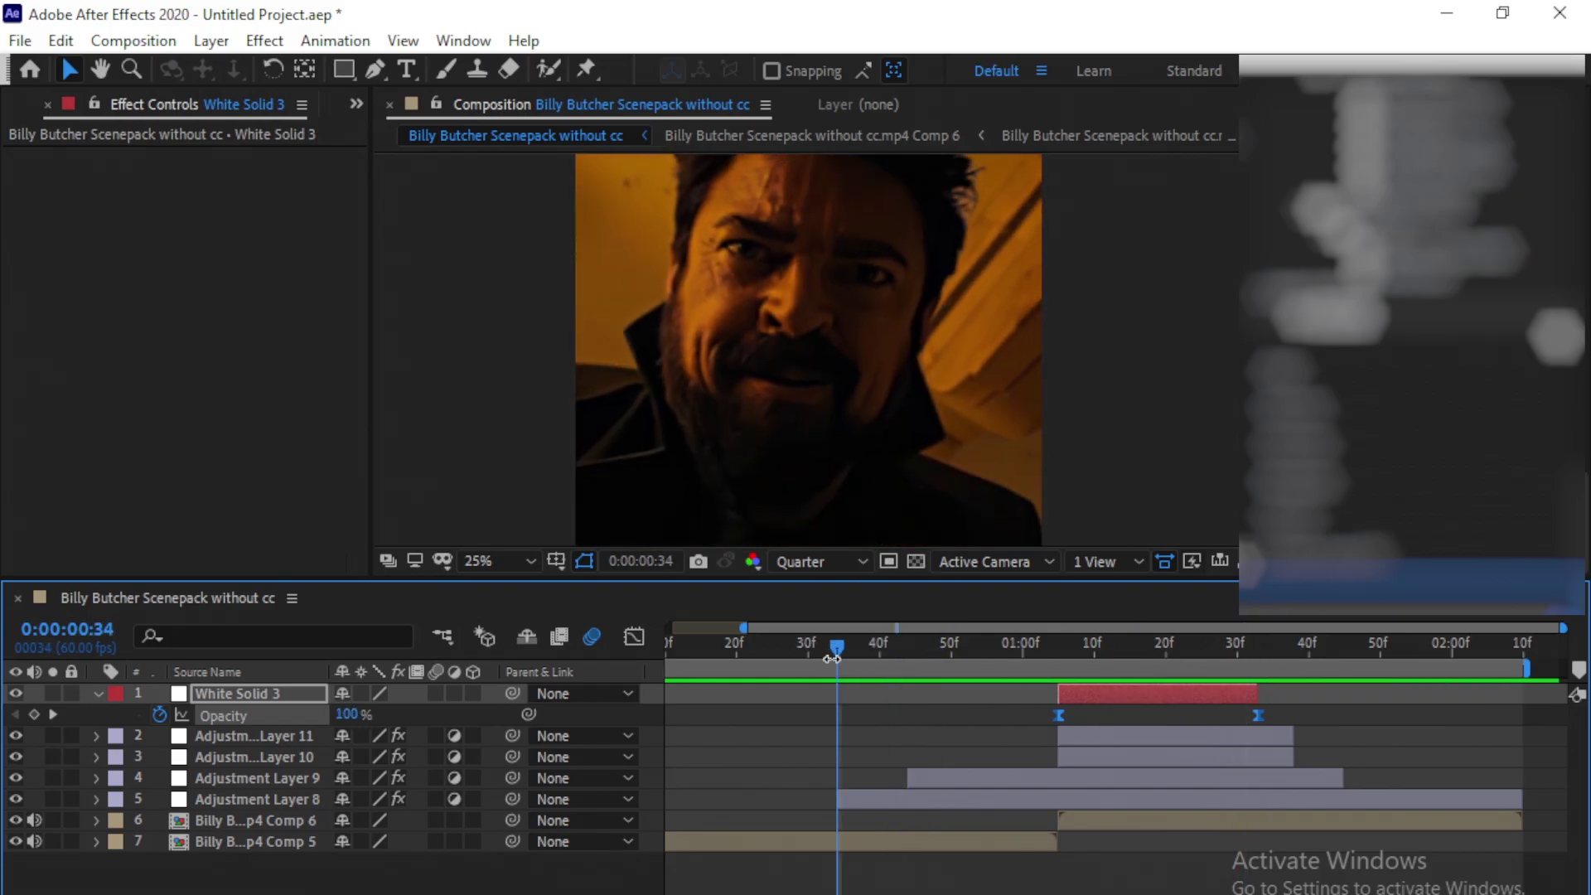
{"action": "left_click", "coordinate": [763, 663]}
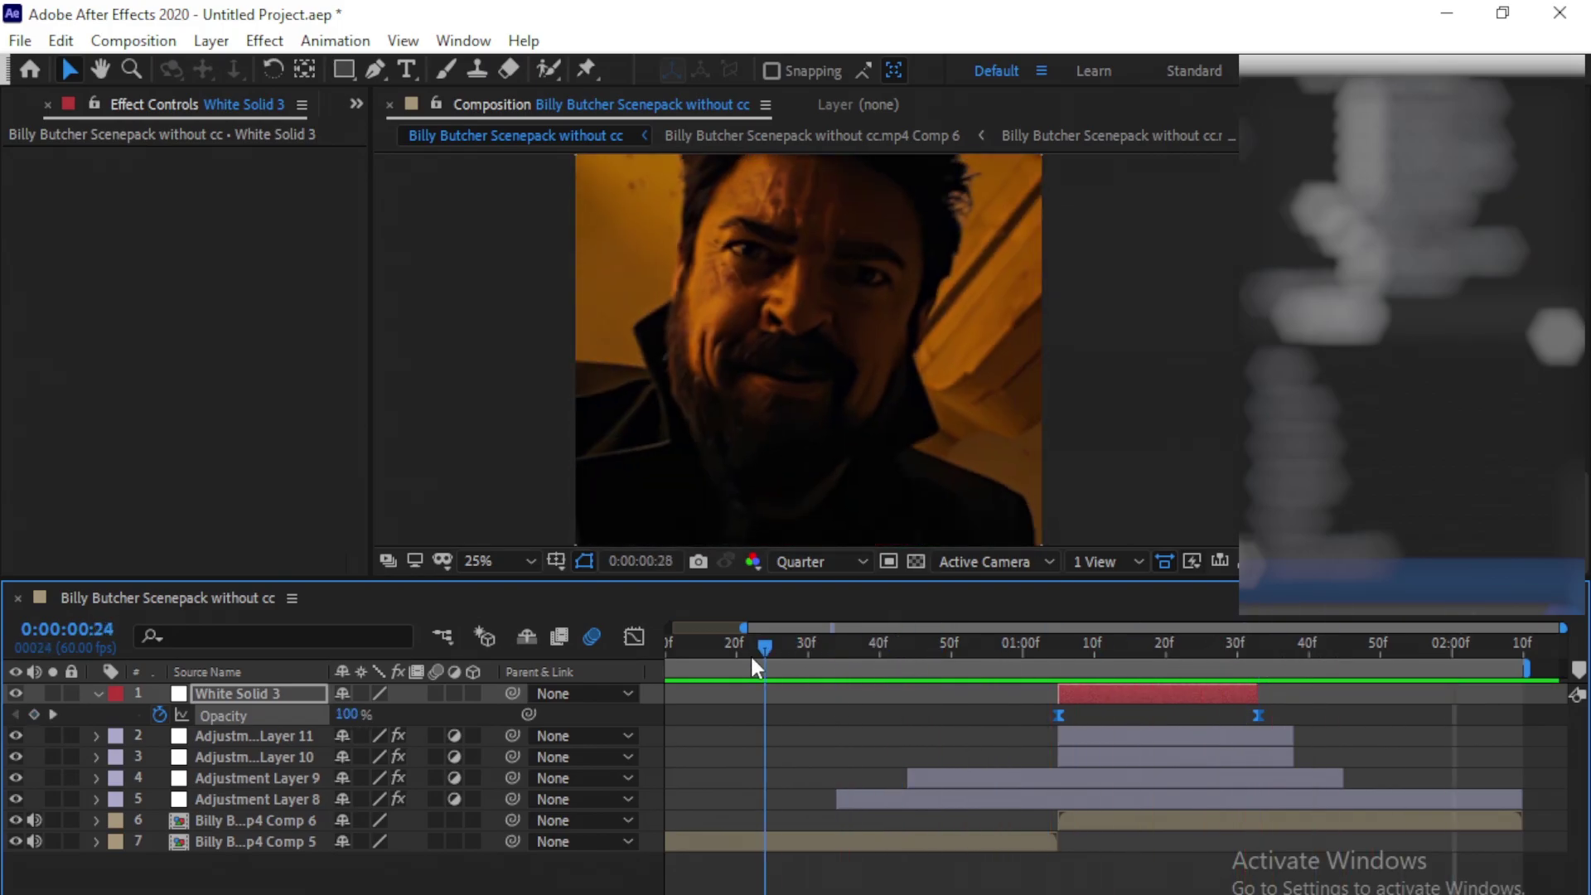
{"action": "key", "text": "space"}
Add a red solid directly above the BCC Ripple Dissolve adjustment layer
{"action": "left_click_drag", "start_coordinate": [1293, 656], "coordinate": [1058, 661]}
{"action": "left_click", "coordinate": [1089, 799]}
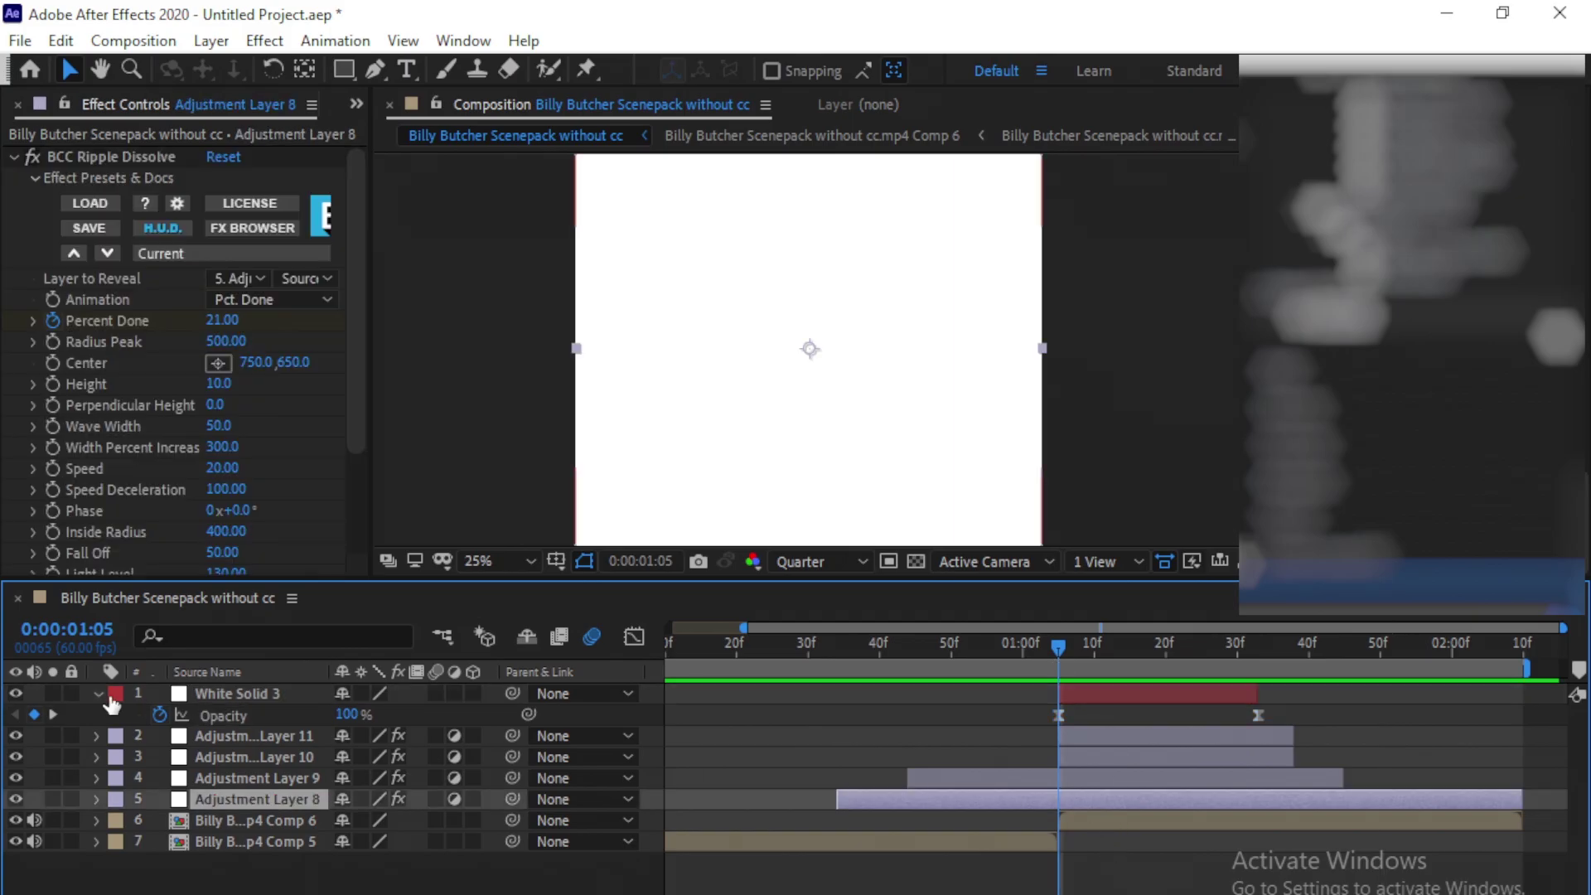
{"action": "left_click", "coordinate": [97, 694]}
{"action": "right_click", "coordinate": [531, 867]}
{"action": "mouse_move", "coordinate": [746, 597]}
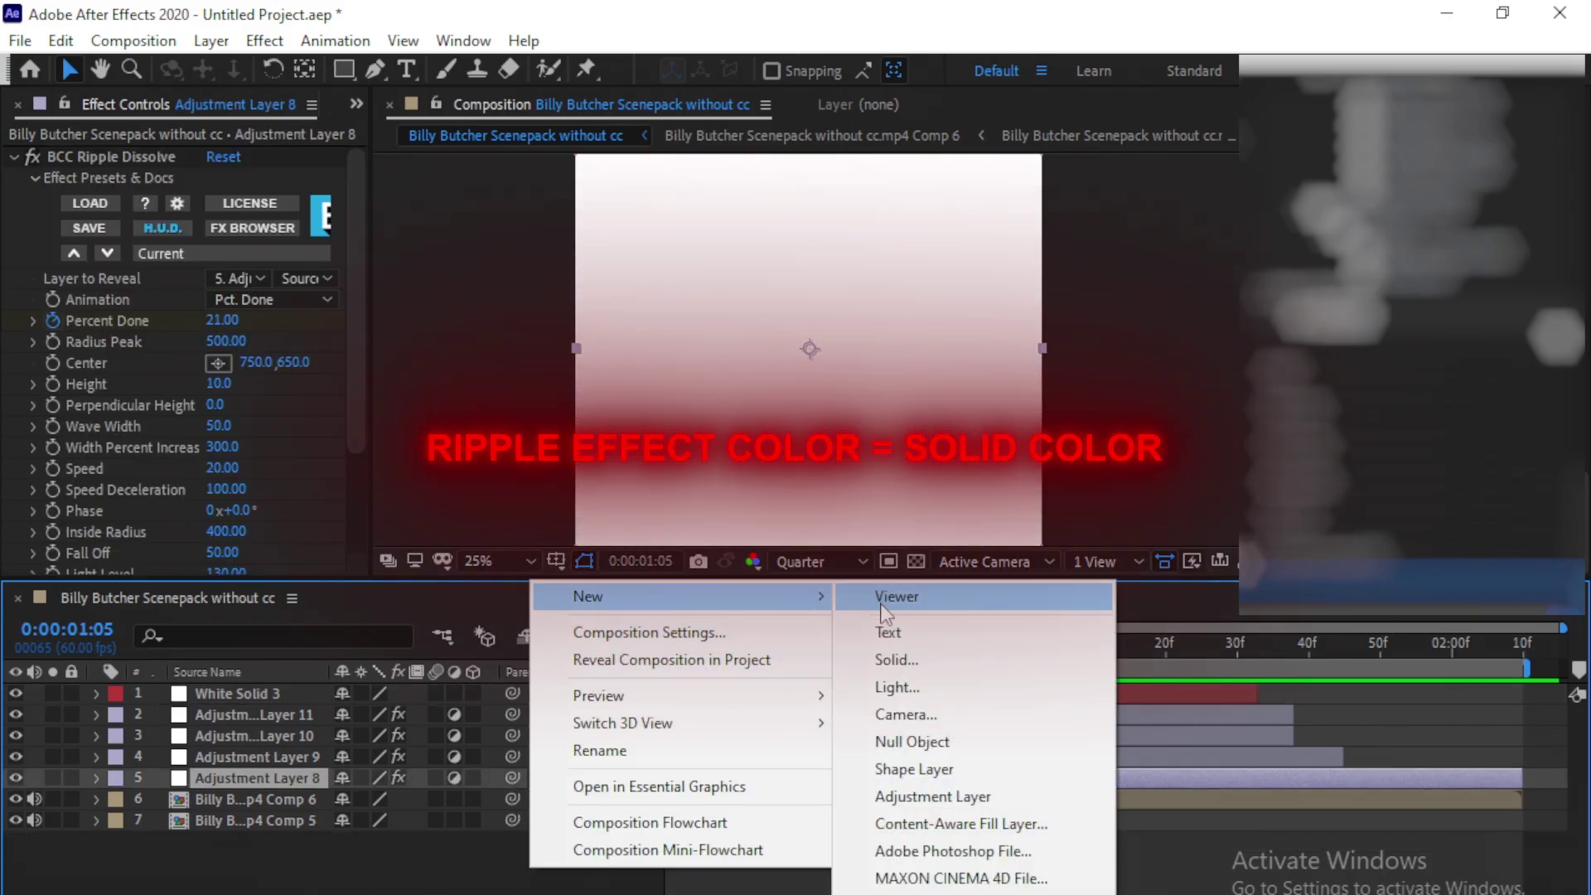
{"action": "left_click", "coordinate": [870, 652]}
{"action": "left_click", "coordinate": [789, 637]}
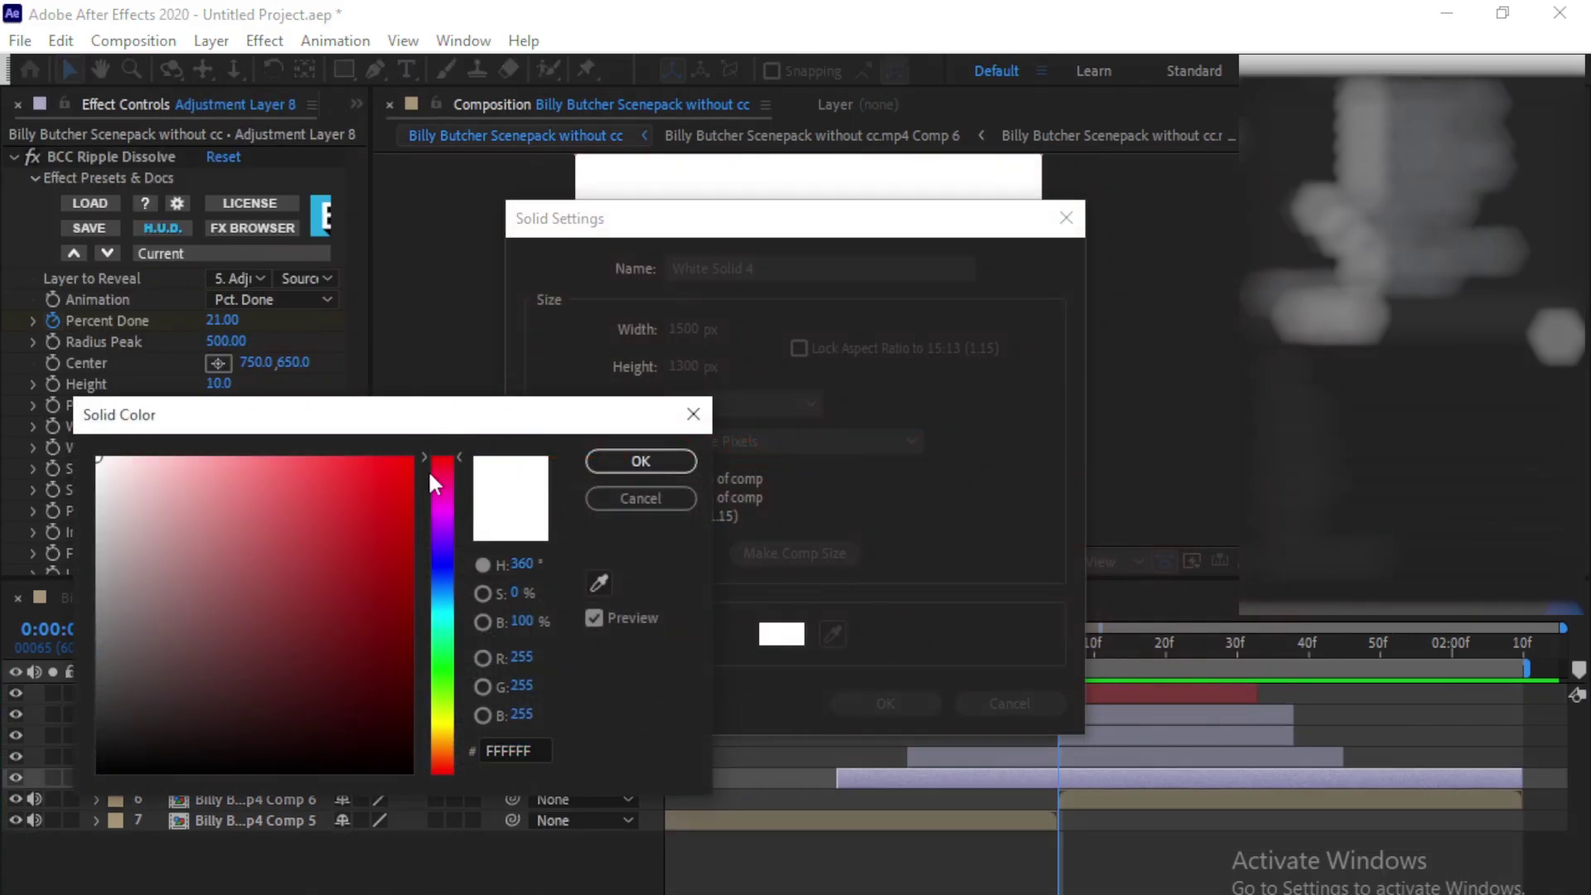
{"action": "left_click", "coordinate": [640, 471]}
{"action": "left_click", "coordinate": [885, 703]}
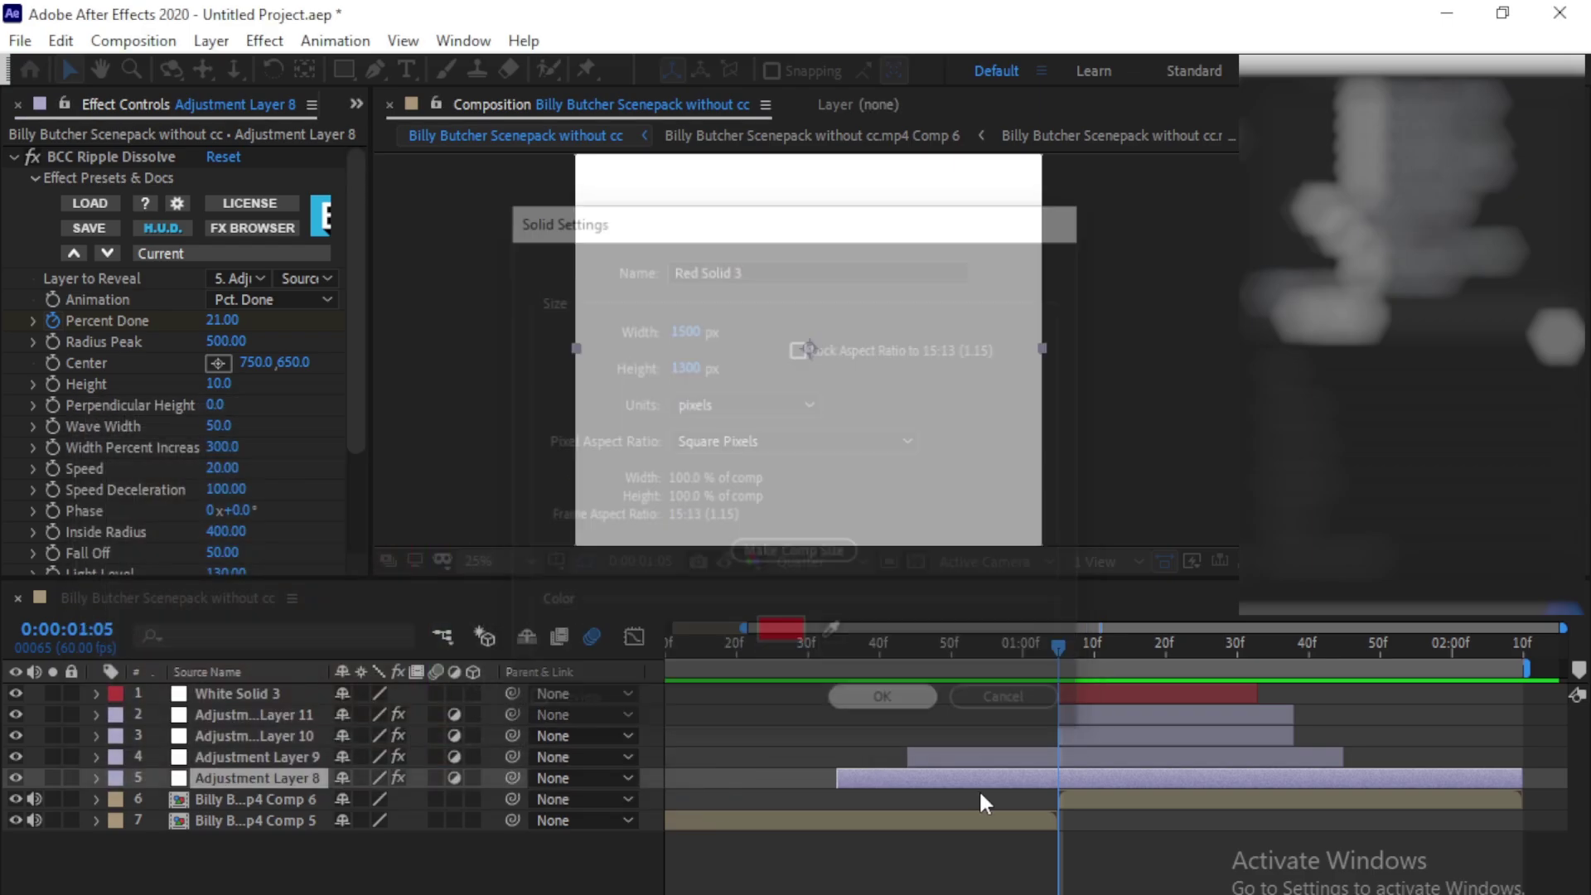
Trim the red solid's start to the cut at 0:00:01:05 and place it beneath the BCC Ripple Dissolve adjustment layer
{"action": "left_click", "coordinate": [1039, 799]}
{"action": "key", "text": "Delete"}
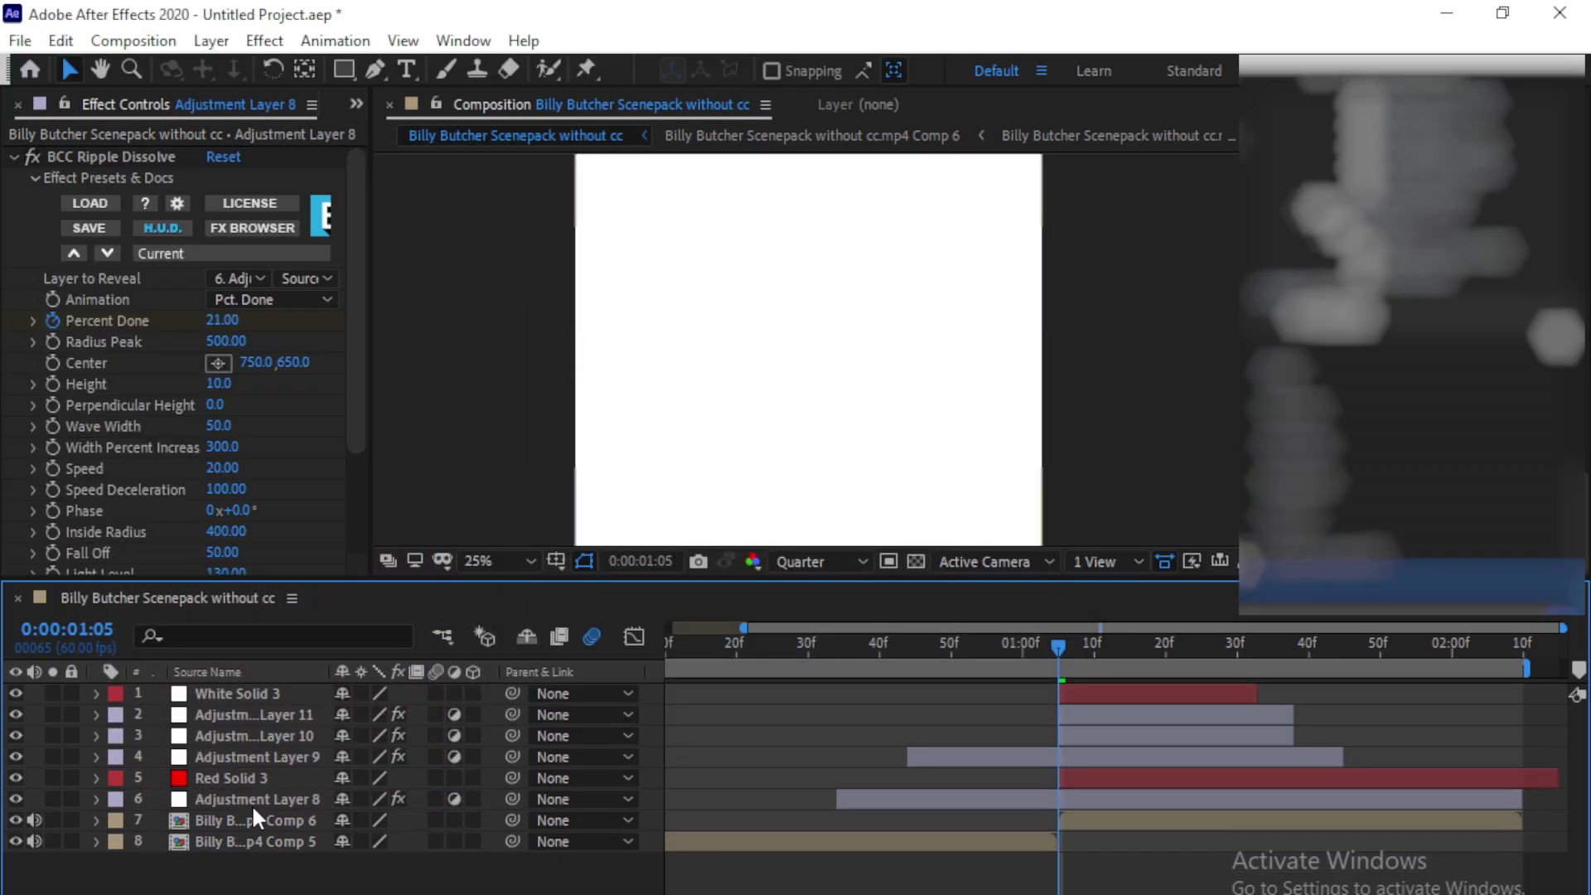
{"action": "left_click_drag", "start_coordinate": [258, 779], "coordinate": [260, 813]}
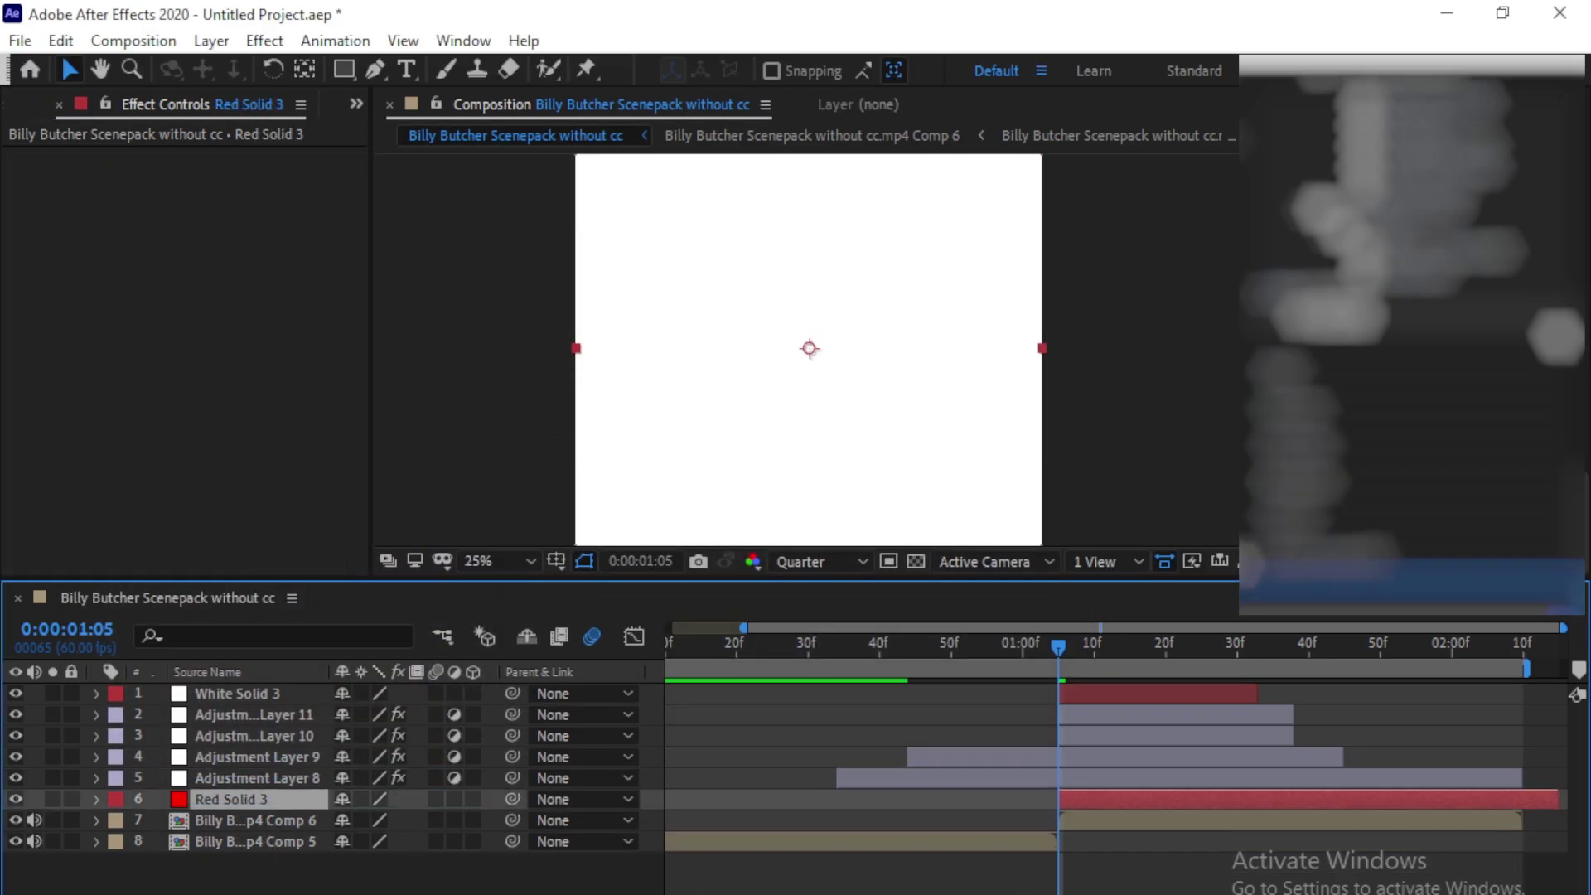
Shift the red solid to start at 0:00:00:44 and trim its end to 0:00:01:38
{"action": "key", "text": "equal"}
{"action": "left_click_drag", "start_coordinate": [1056, 647], "coordinate": [755, 653]}
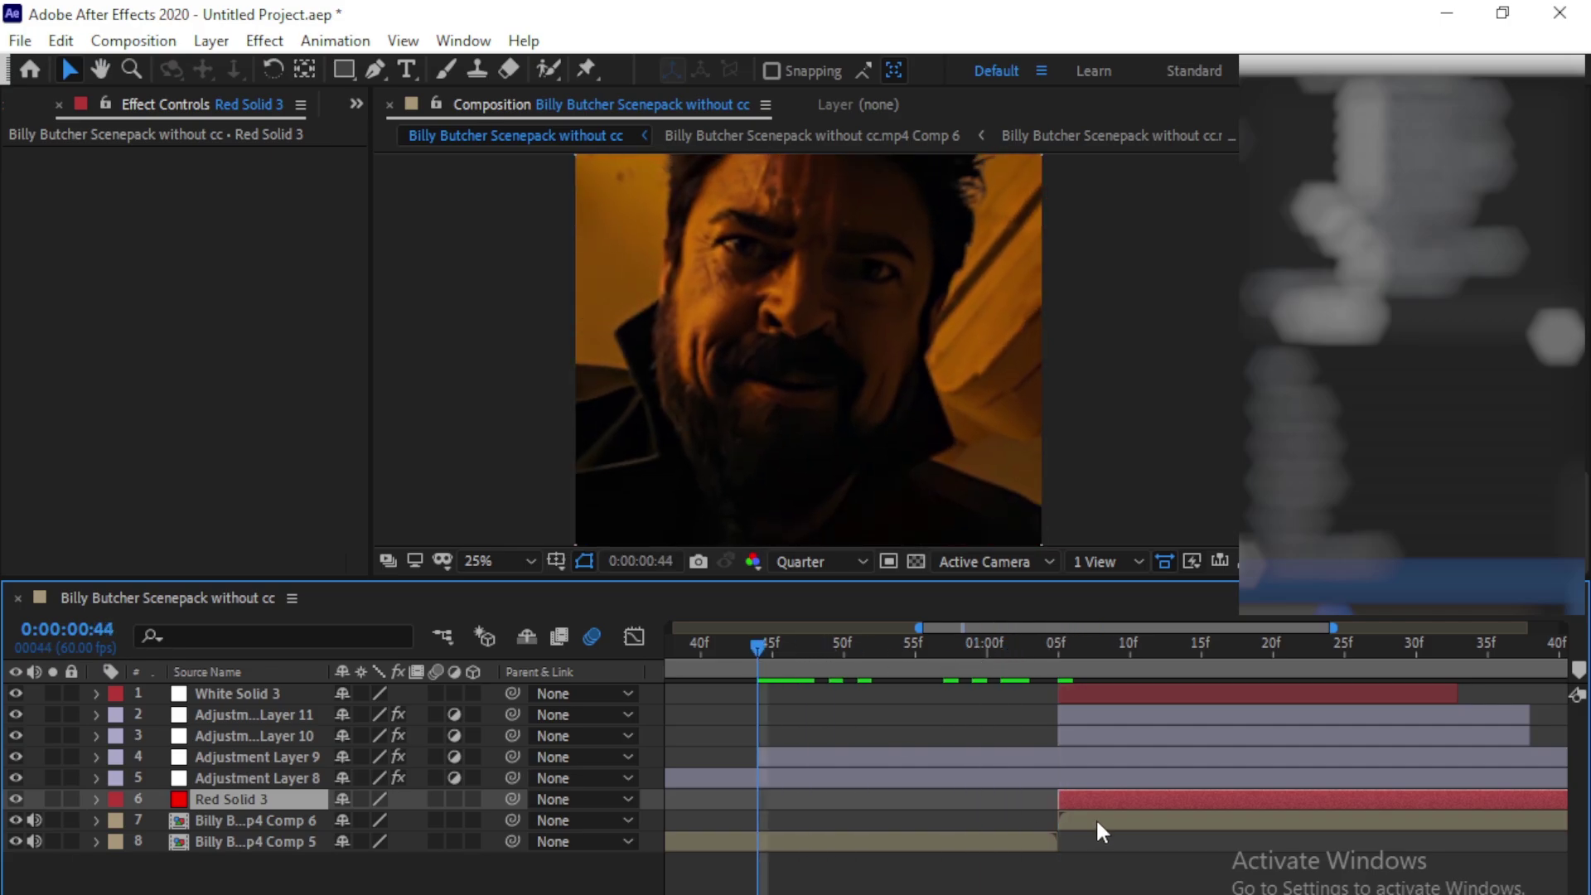
{"action": "left_click_drag", "start_coordinate": [808, 808], "coordinate": [779, 808]}
{"action": "scroll", "coordinate": [1362, 663], "scroll_direction": "down", "scroll_amount": 2}
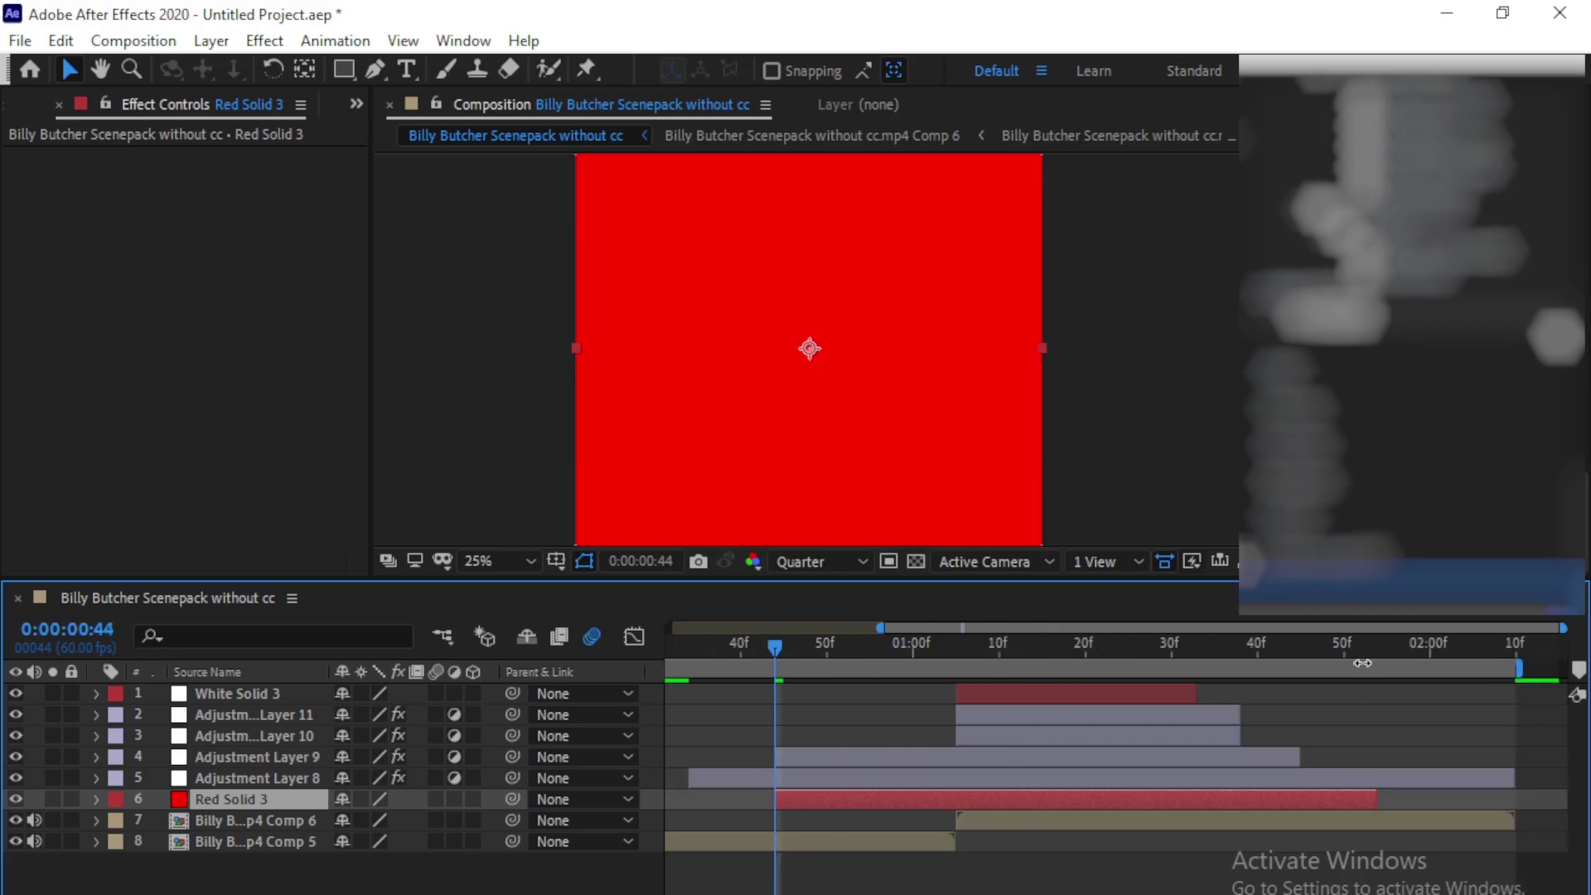
{"action": "left_click_drag", "start_coordinate": [1344, 647], "coordinate": [1301, 650]}
{"action": "key", "text": "ctrl+shift+d"}
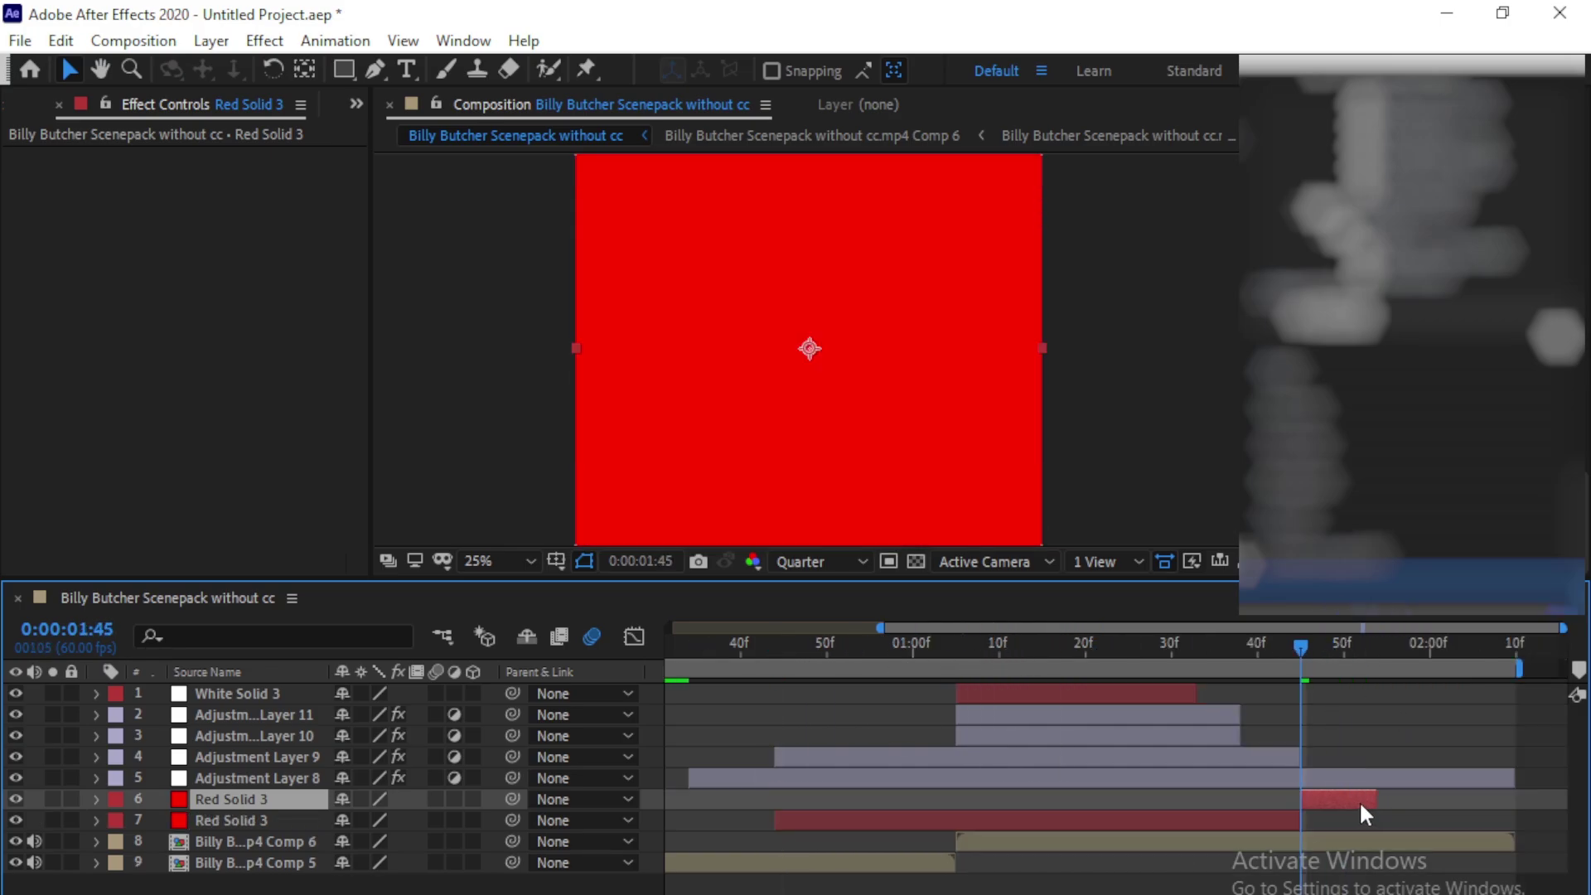
{"action": "key", "text": "Delete"}
{"action": "left_click_drag", "start_coordinate": [1180, 652], "coordinate": [1241, 689]}
{"action": "left_click_drag", "start_coordinate": [1298, 798], "coordinate": [1243, 800]}
Keyframe the red solid's Opacity at 0% at 0:00:00:50 and 100% at 0:00:01:05, and trim the layer's start to 0:00:00:50
{"action": "left_click_drag", "start_coordinate": [1237, 645], "coordinate": [826, 671]}
{"action": "key", "text": "t"}
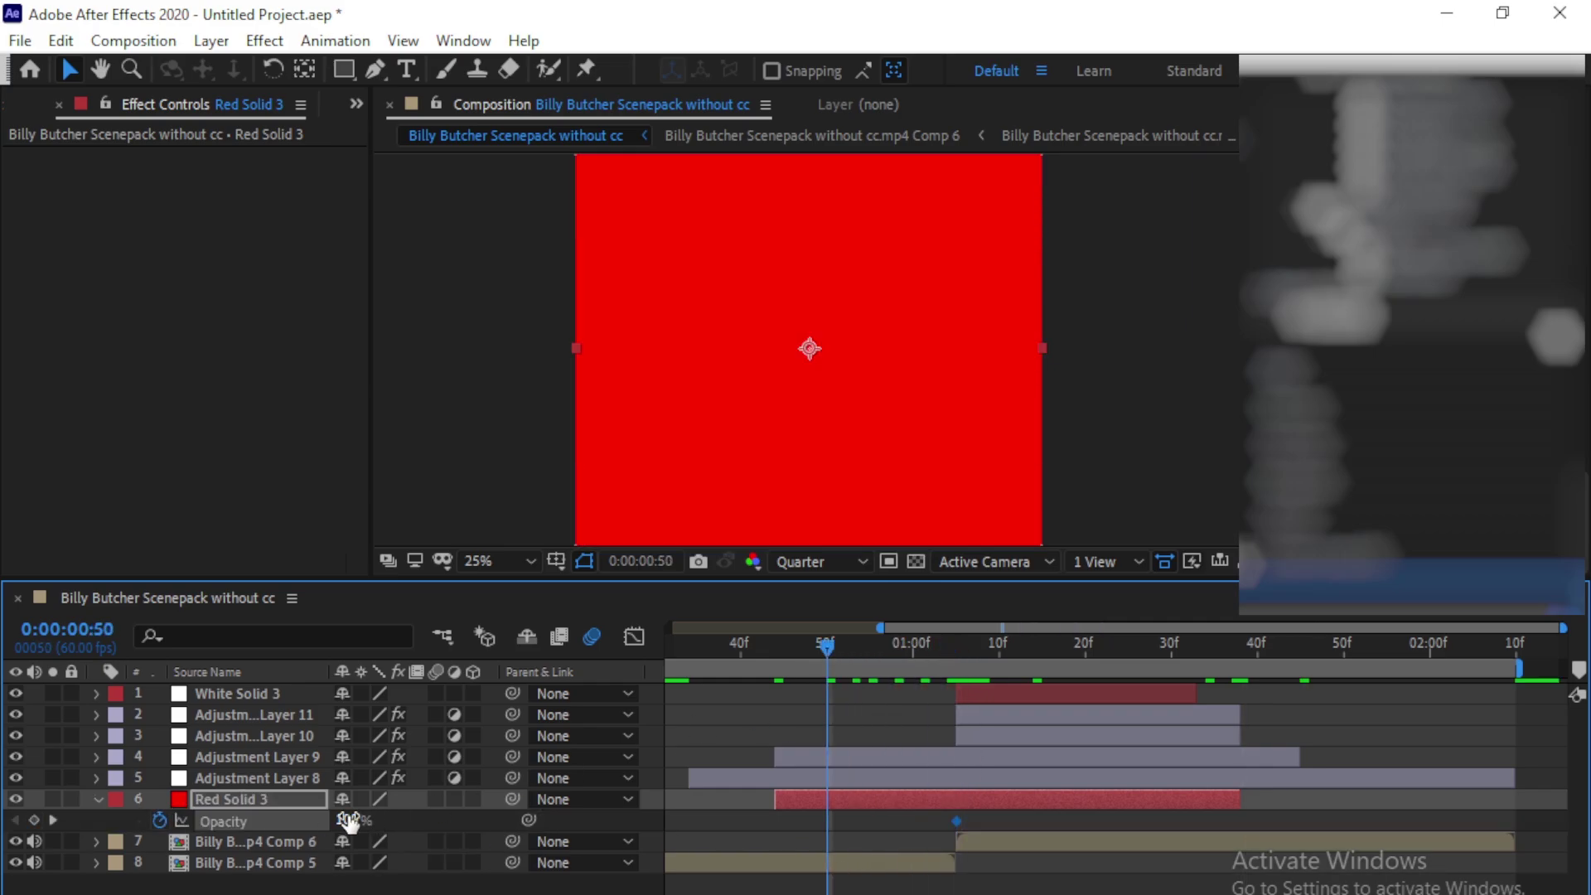
{"action": "left_click_drag", "start_coordinate": [776, 800], "coordinate": [819, 806]}
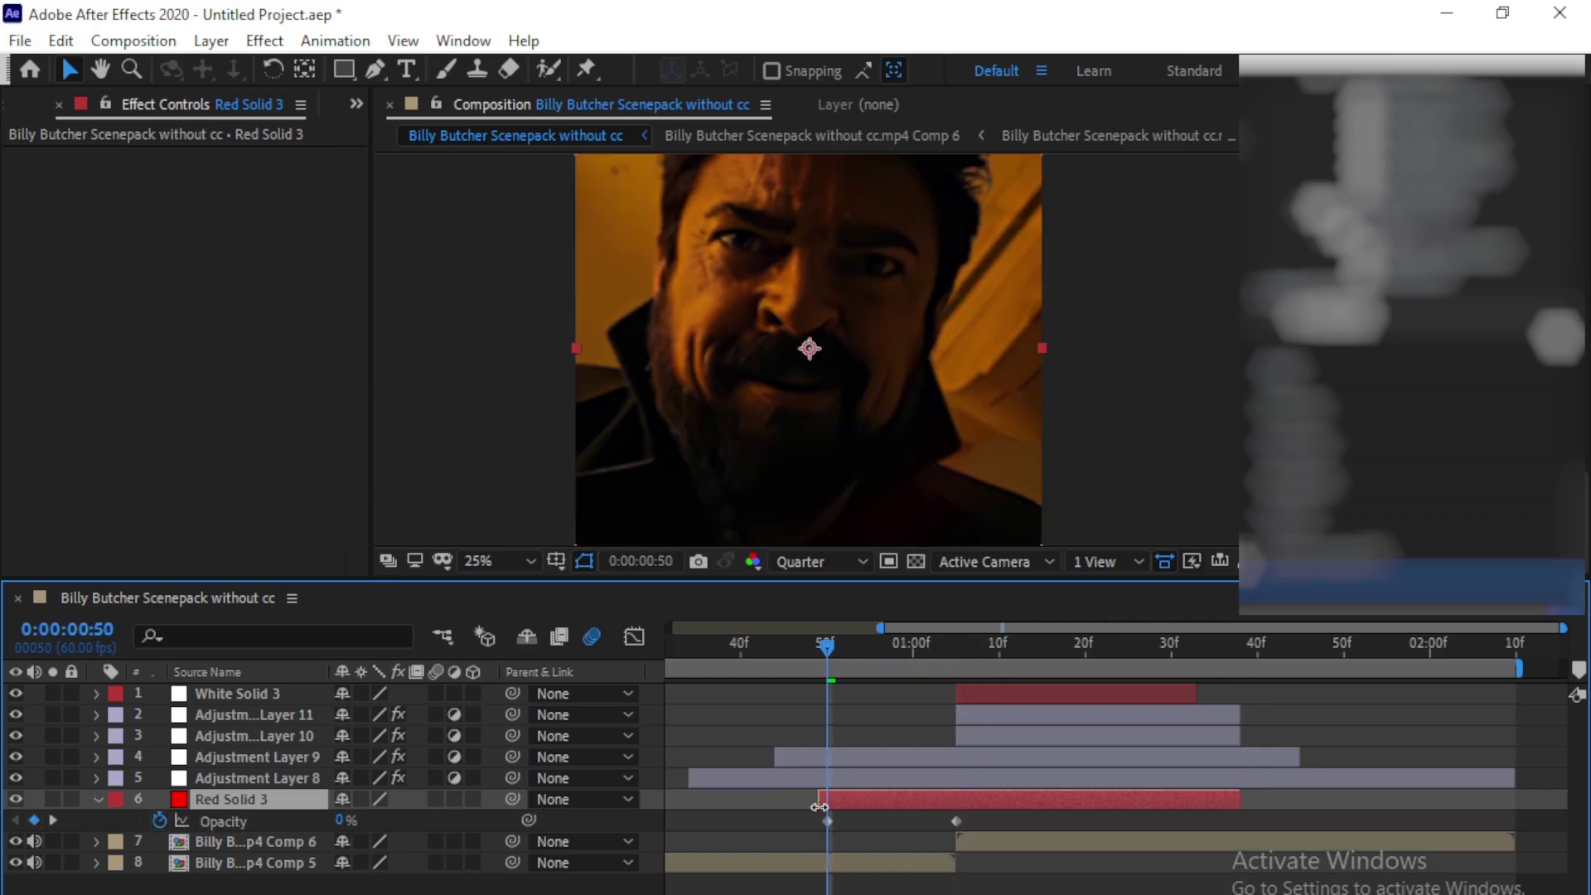
Add a 0% Opacity keyframe at the red solid's end, 0:00:01:38, and easy ease all three keyframes
{"action": "left_click_drag", "start_coordinate": [872, 658], "coordinate": [1175, 729]}
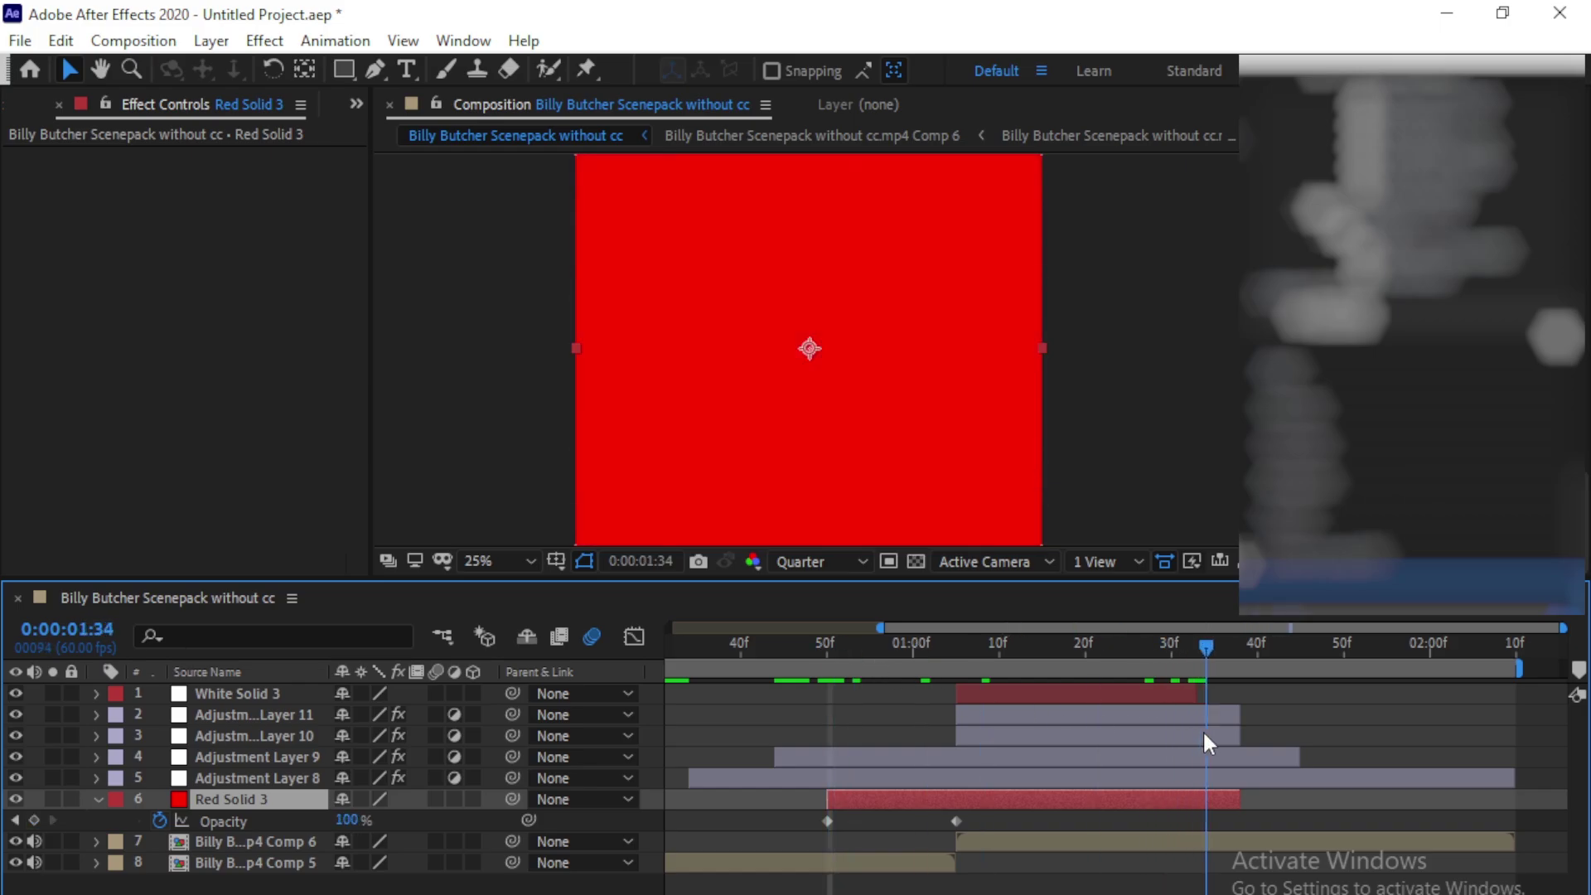
{"action": "left_click_drag", "start_coordinate": [337, 832], "coordinate": [257, 834]}
{"action": "left_click_drag", "start_coordinate": [1207, 820], "coordinate": [791, 835]}
{"action": "key", "text": "F9"}
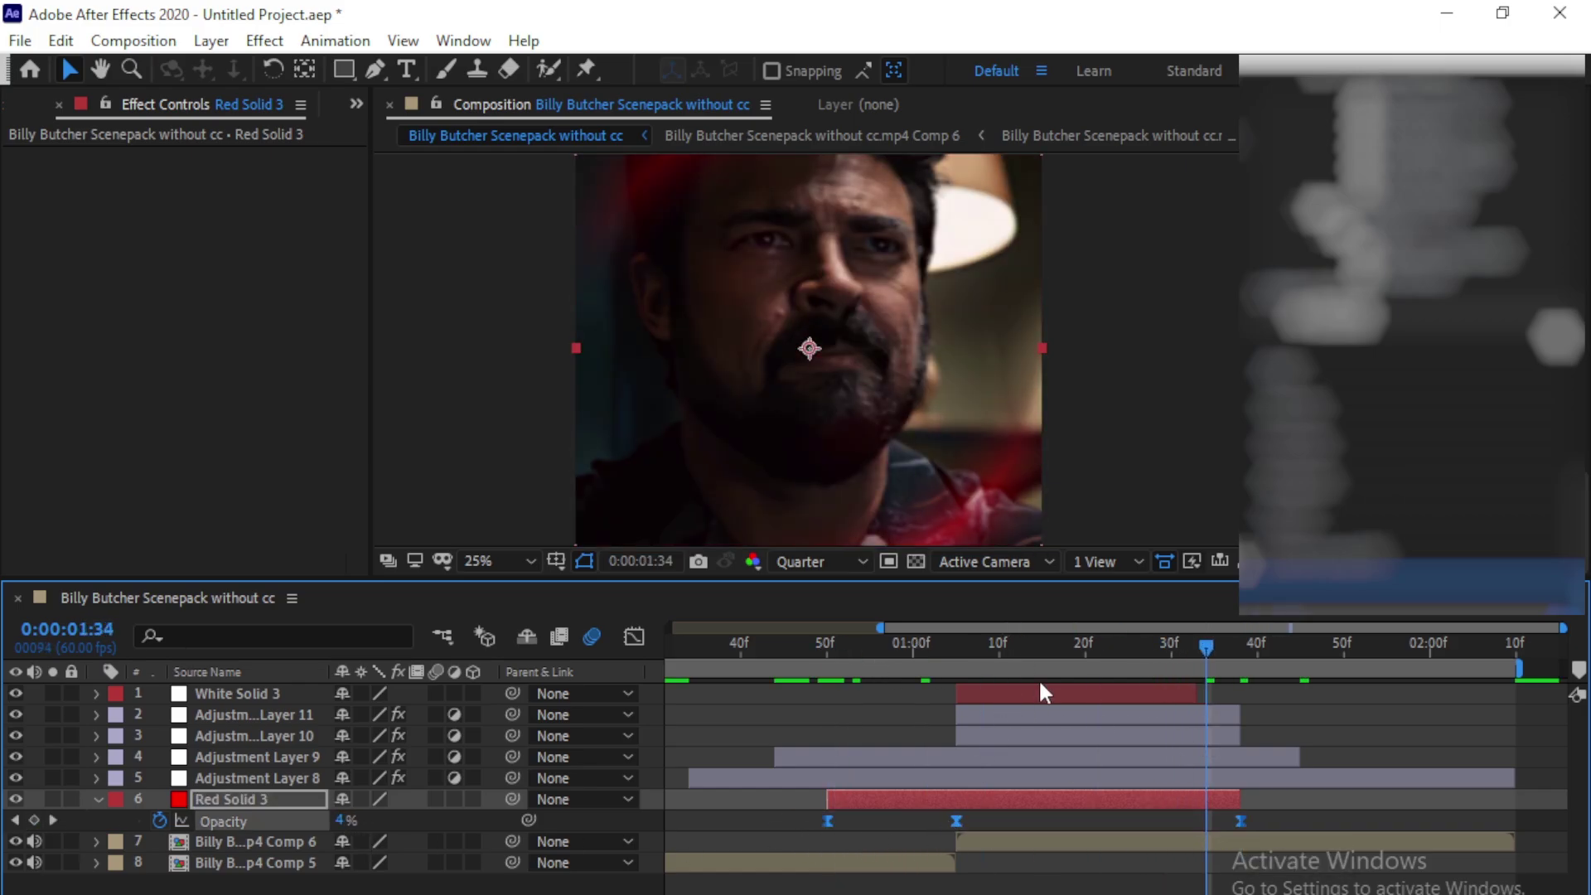
Set the red solid's Opacity keyframe at 0:00:01:05 to 35%, play back the finished transition and collapse the layer
{"action": "left_click", "coordinate": [1034, 681]}
{"action": "left_click_drag", "start_coordinate": [1018, 654], "coordinate": [959, 668]}
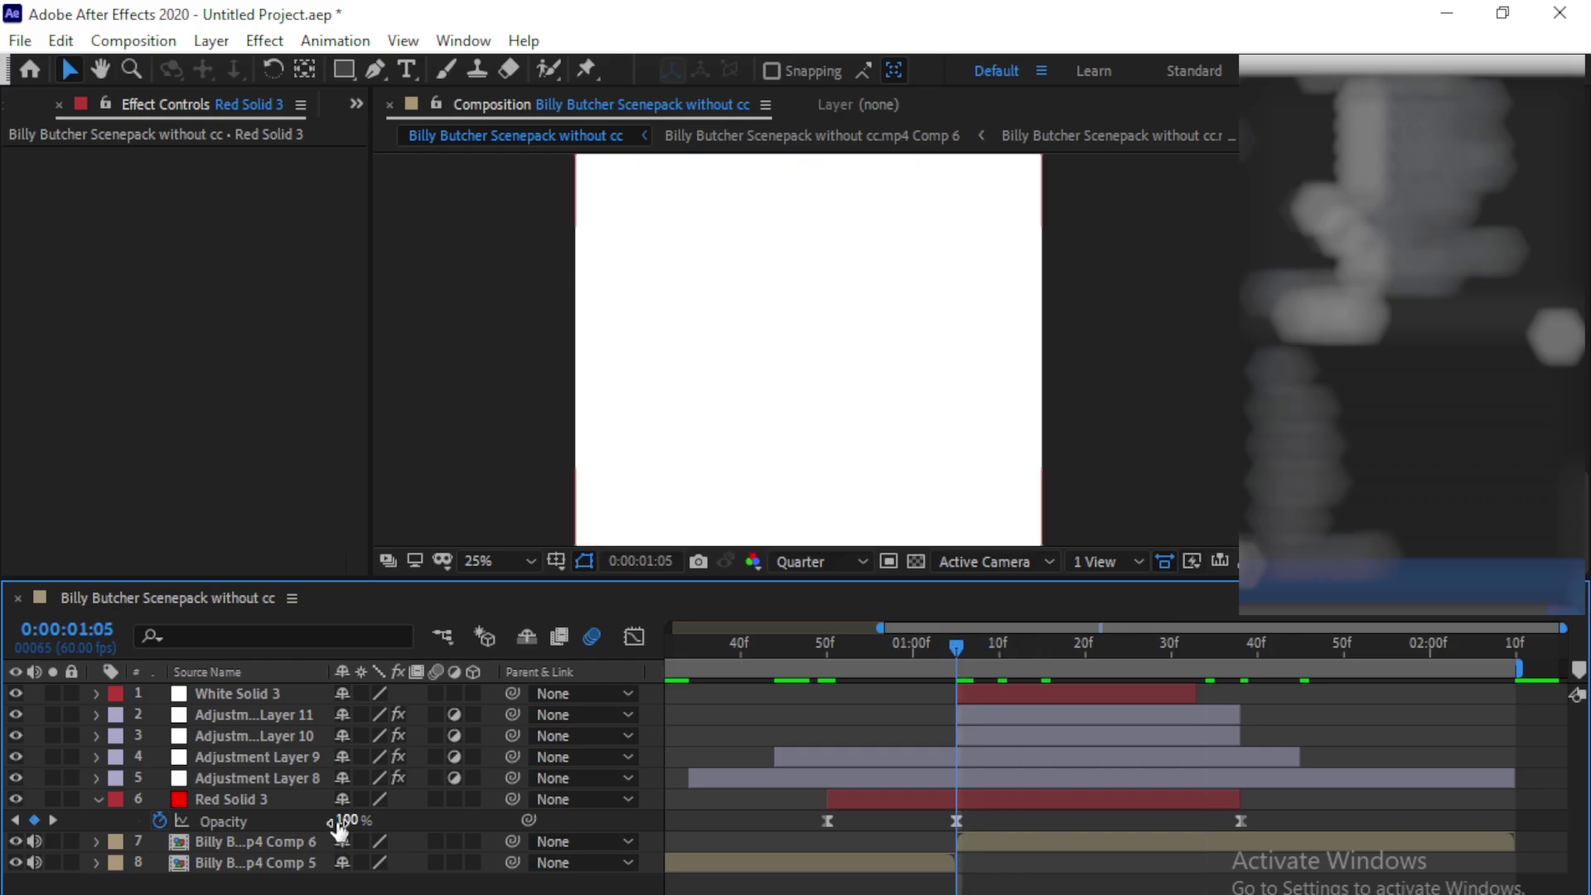
{"action": "type", "text": "35"}
{"action": "key", "text": "Return"}
{"action": "left_click_drag", "start_coordinate": [965, 645], "coordinate": [667, 659]}
{"action": "key", "text": "space"}
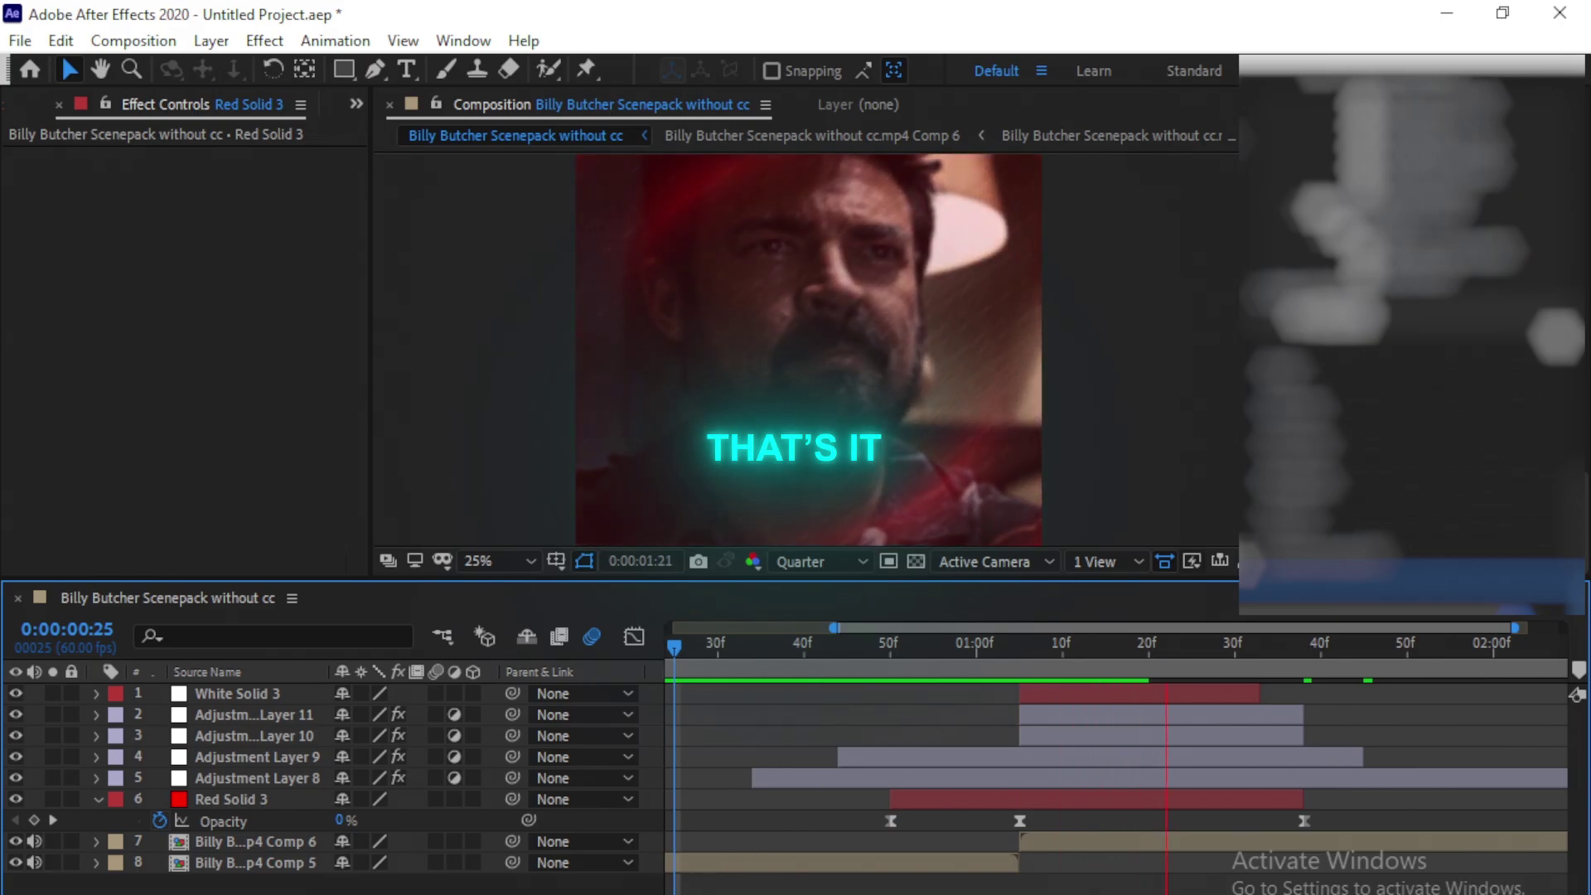
{"action": "scroll", "coordinate": [300, 812], "scroll_direction": "down", "scroll_amount": 1}
{"action": "left_click", "coordinate": [95, 798]}
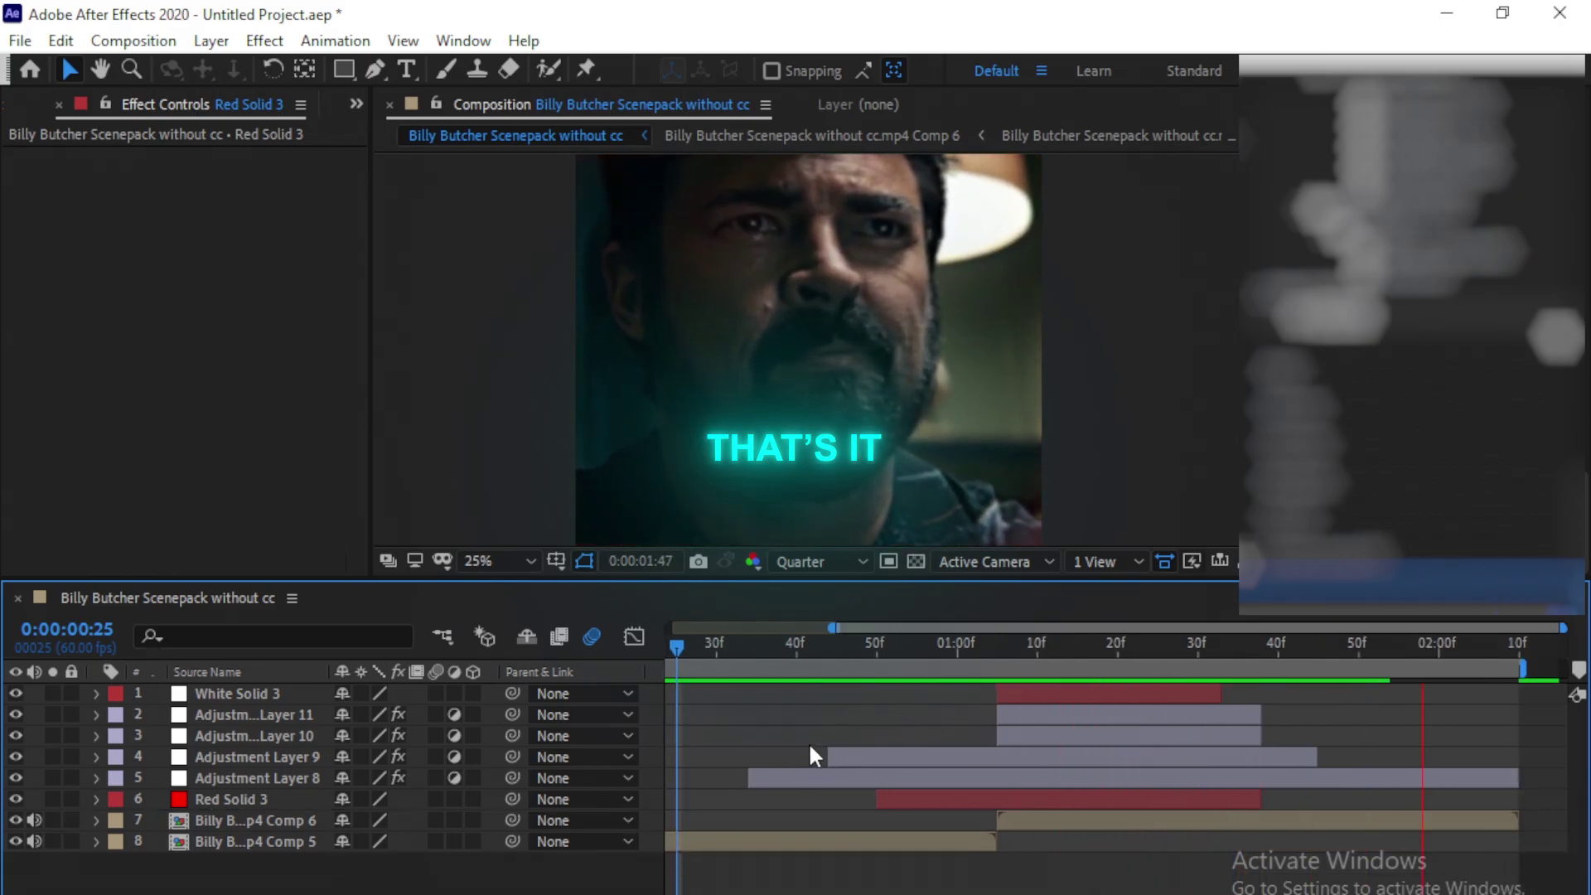